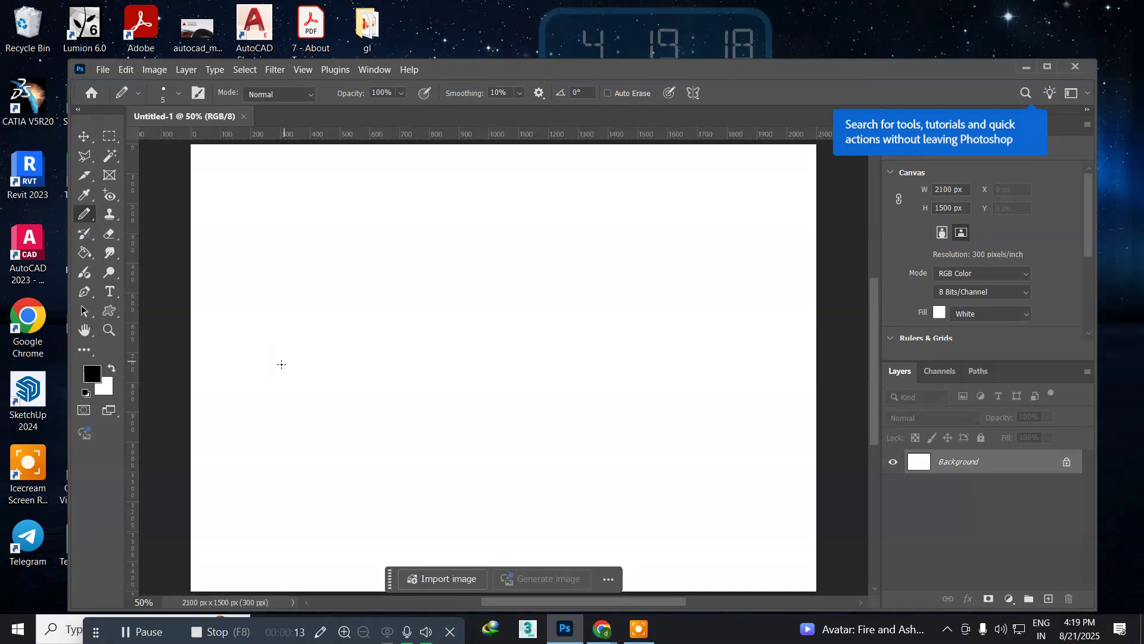
Sketch freehand hills, two small birds and a winding curve on the blank canvas with the Pencil tool
mouse_move(235, 411)
mouse_down()
mouse_move(292, 323)
mouse_move(322, 306)
mouse_move(497, 353)
mouse_up()
mouse_move(428, 344)
mouse_down()
mouse_move(499, 291)
mouse_move(700, 293)
mouse_up()
click(341, 243)
mouse_move(442, 225)
mouse_down()
mouse_move(460, 246)
mouse_move(464, 236)
mouse_up()
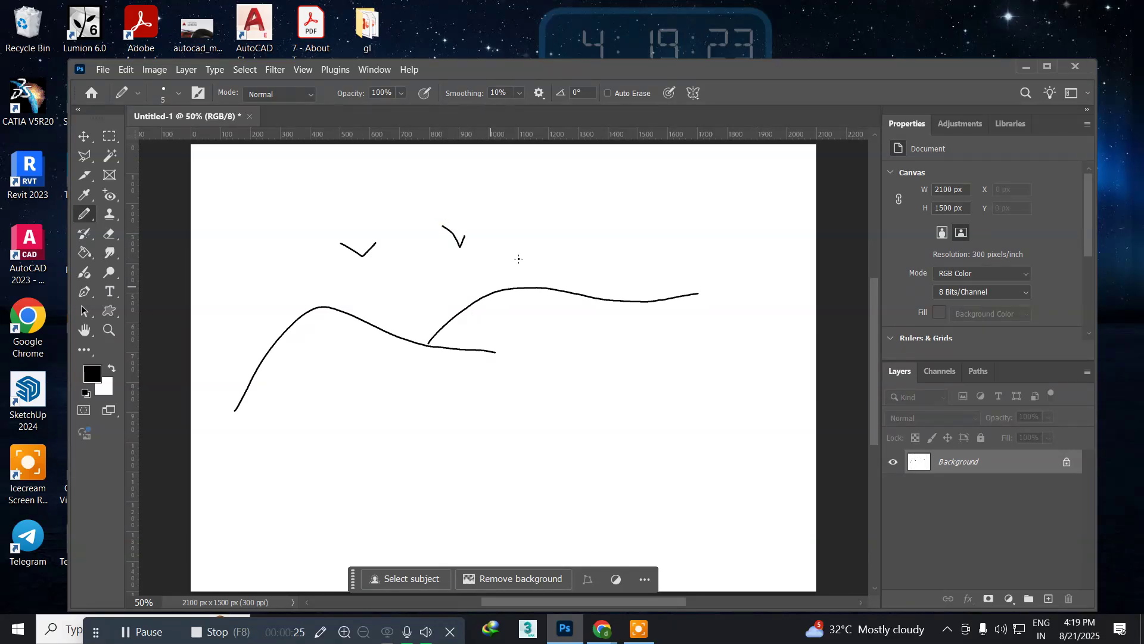
drag(537, 342, 537, 380)
drag(492, 453, 568, 441)
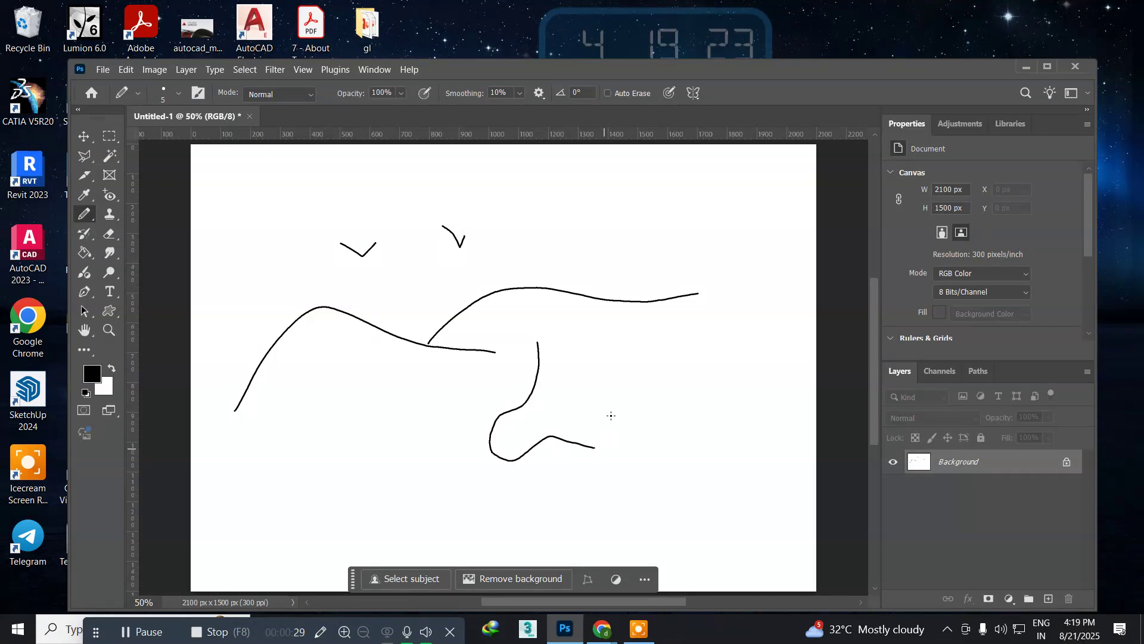
drag(593, 368, 601, 393)
Undo all the freehand pencil strokes on the canvas
key(ctrl+z)
key(ctrl+z)
key(ctrl+z)
key(ctrl+z)
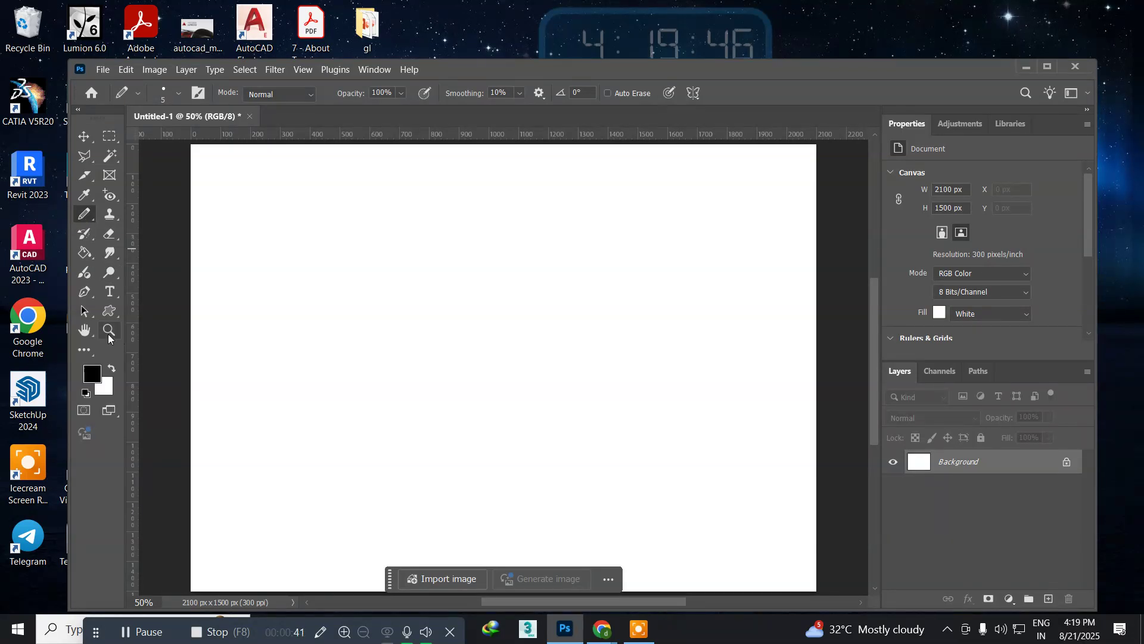
Draw an open S-shaped path with three anchor points across the canvas, using the Pen tool in Path mode
click(85, 294)
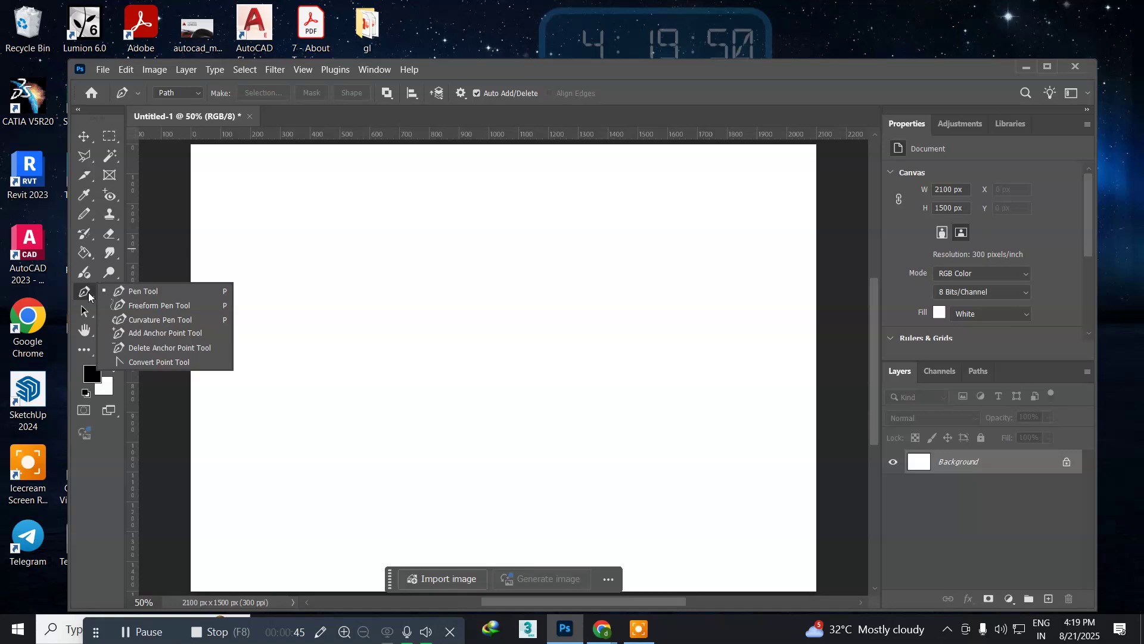
click(136, 292)
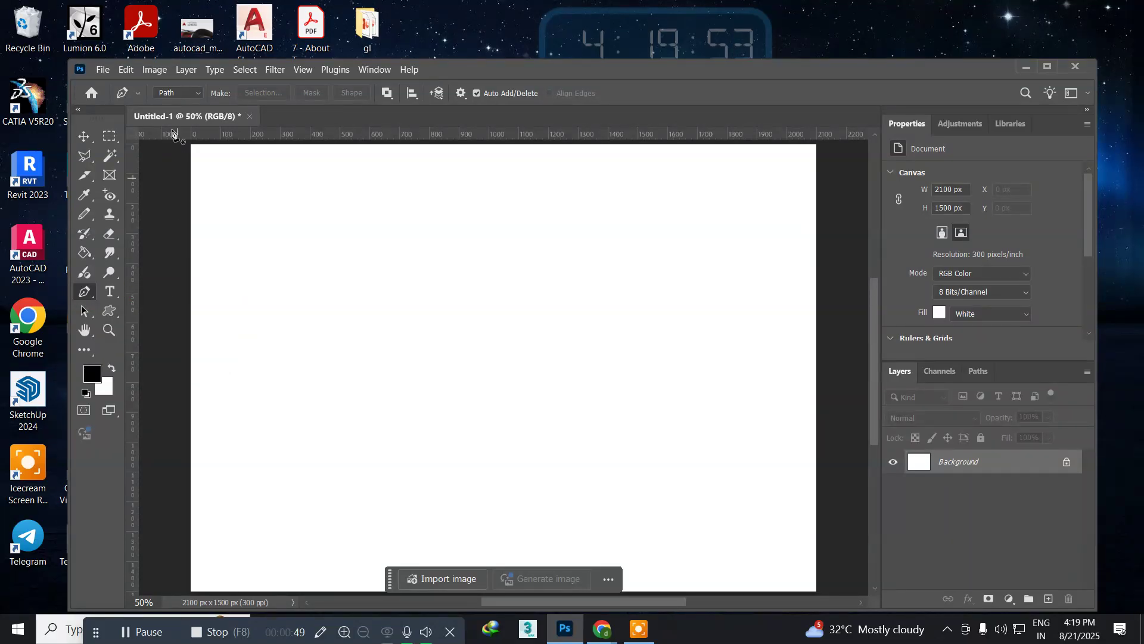
click(191, 92)
click(192, 93)
click(237, 403)
drag(433, 327, 537, 374)
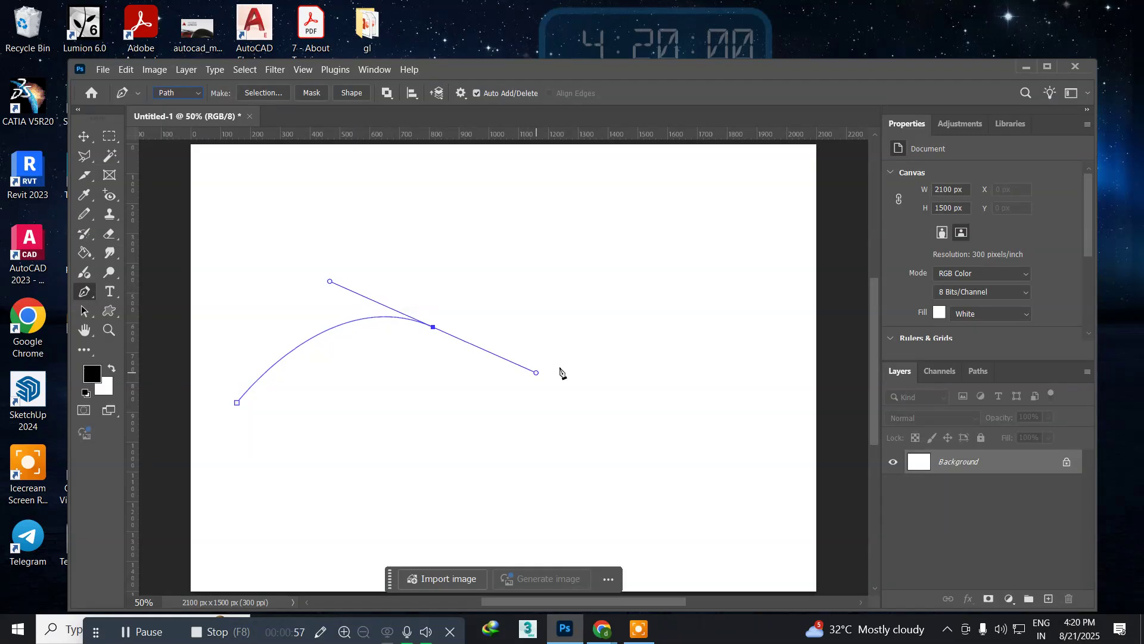
drag(653, 340, 726, 283)
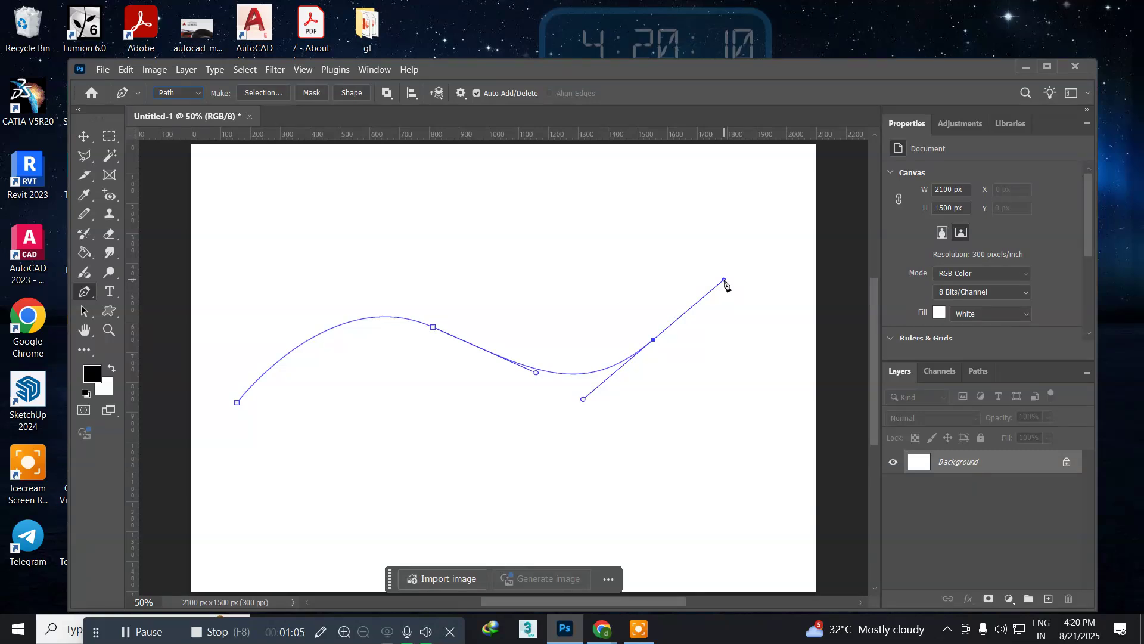
Add a new empty layer above the background with the default settings
click(186, 70)
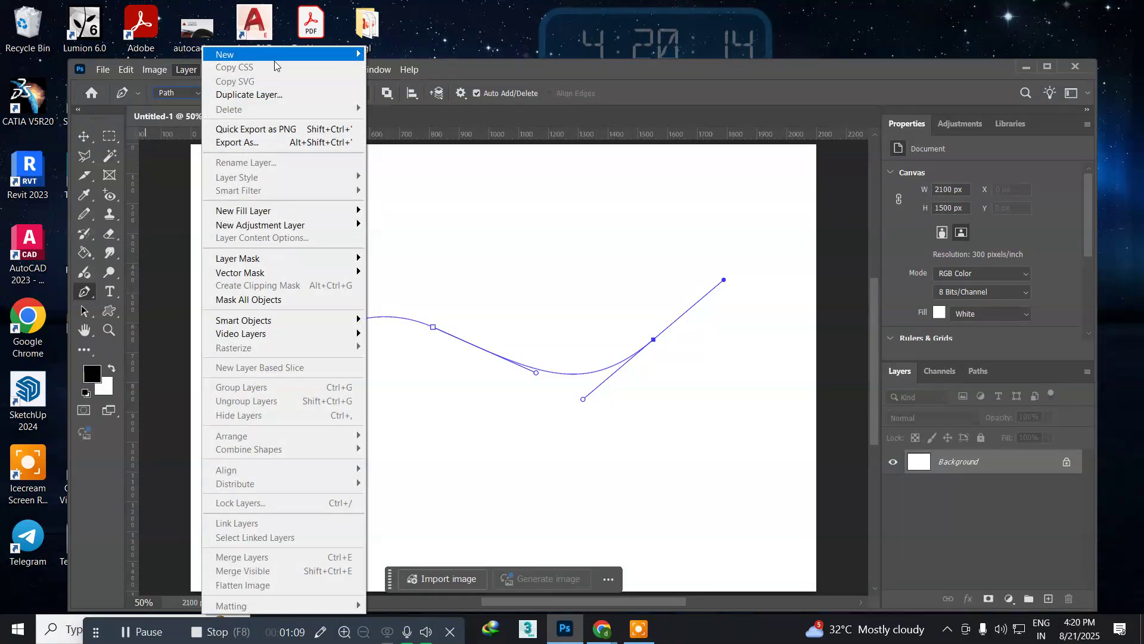
mouse_move(254, 59)
click(400, 55)
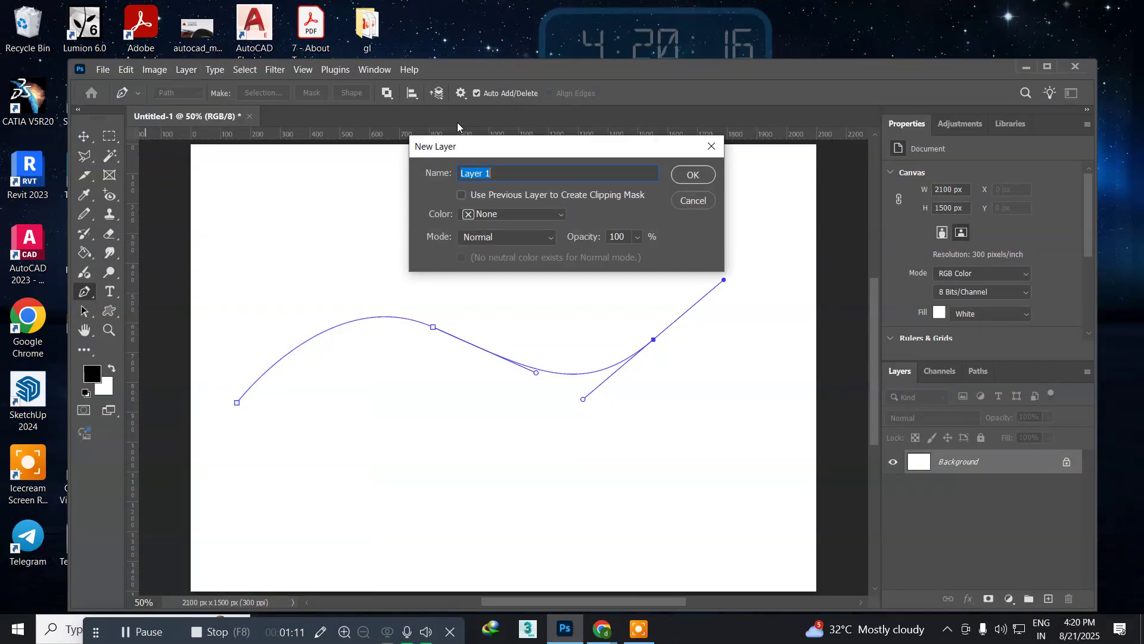
click(702, 180)
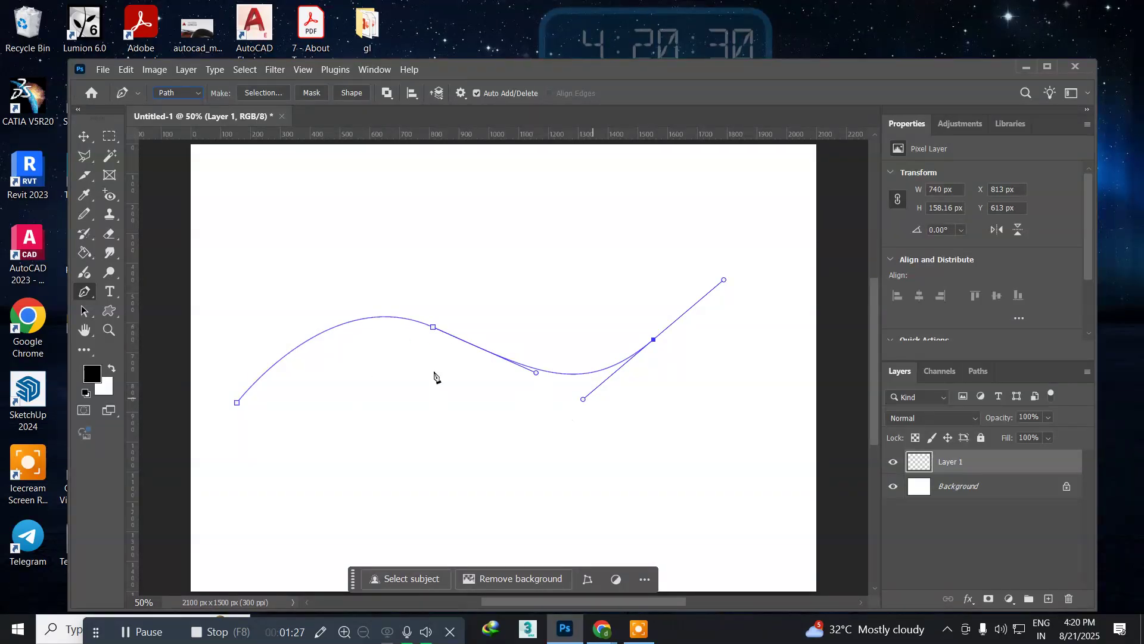
Stroke the curved path with the Pencil on the new layer, then convert the path to a selection and deselect it
right_click(405, 339)
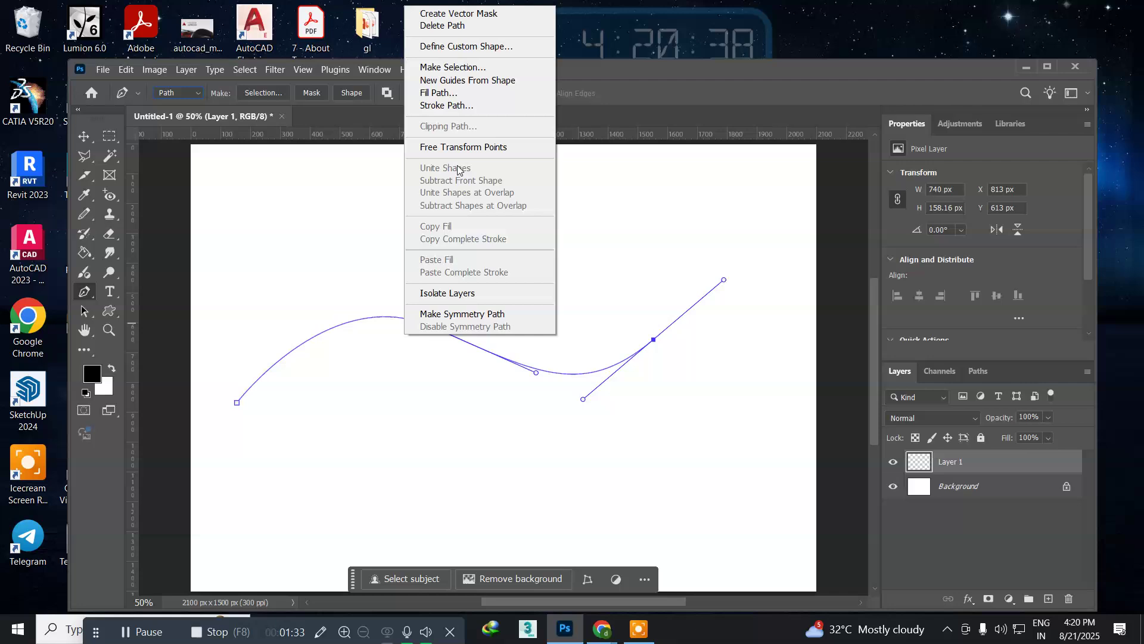
click(455, 105)
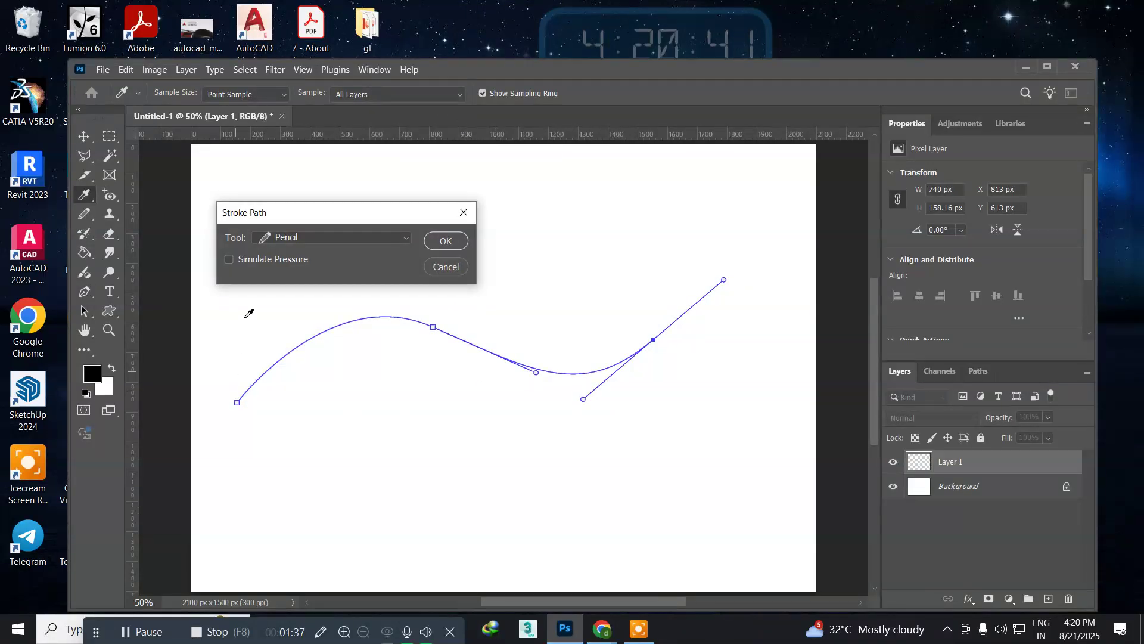
click(442, 241)
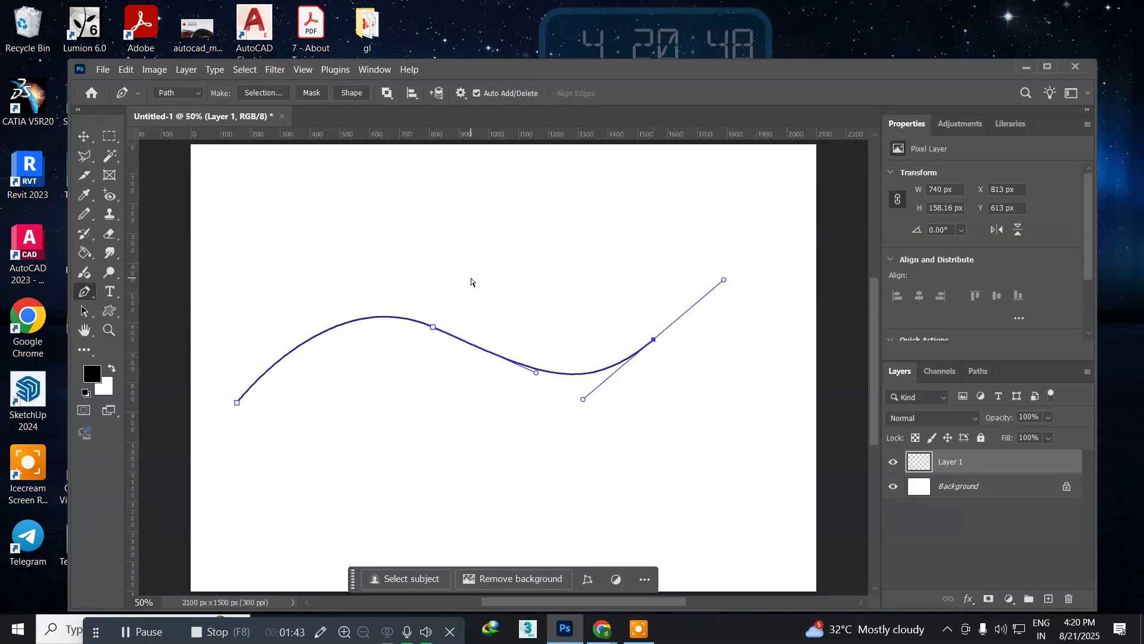
key(ctrl+Return)
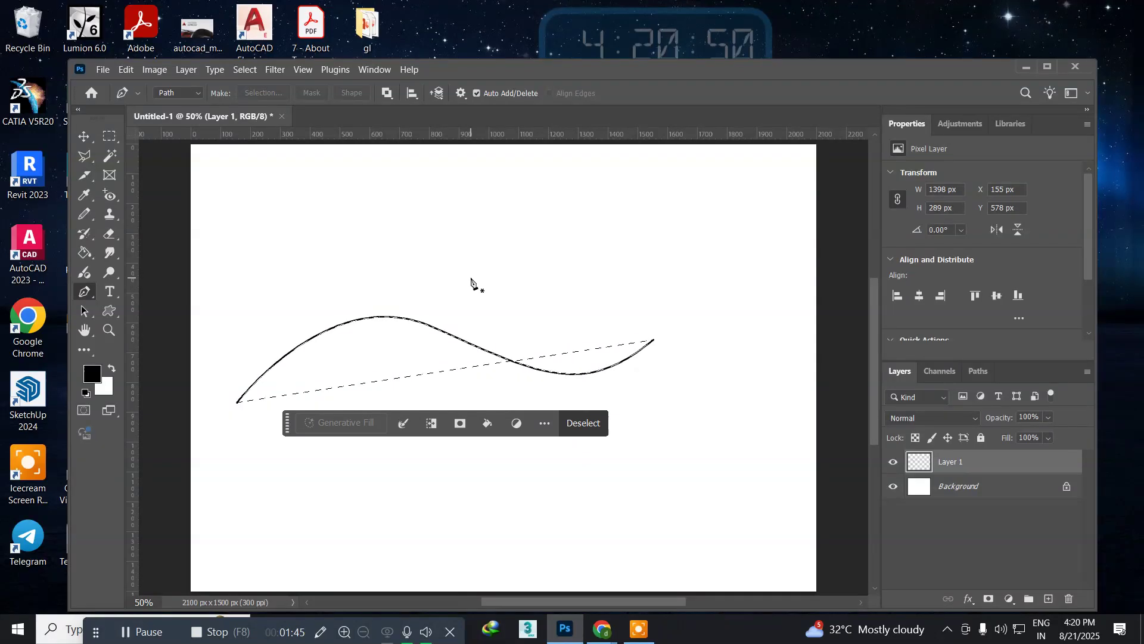
key(ctrl+d)
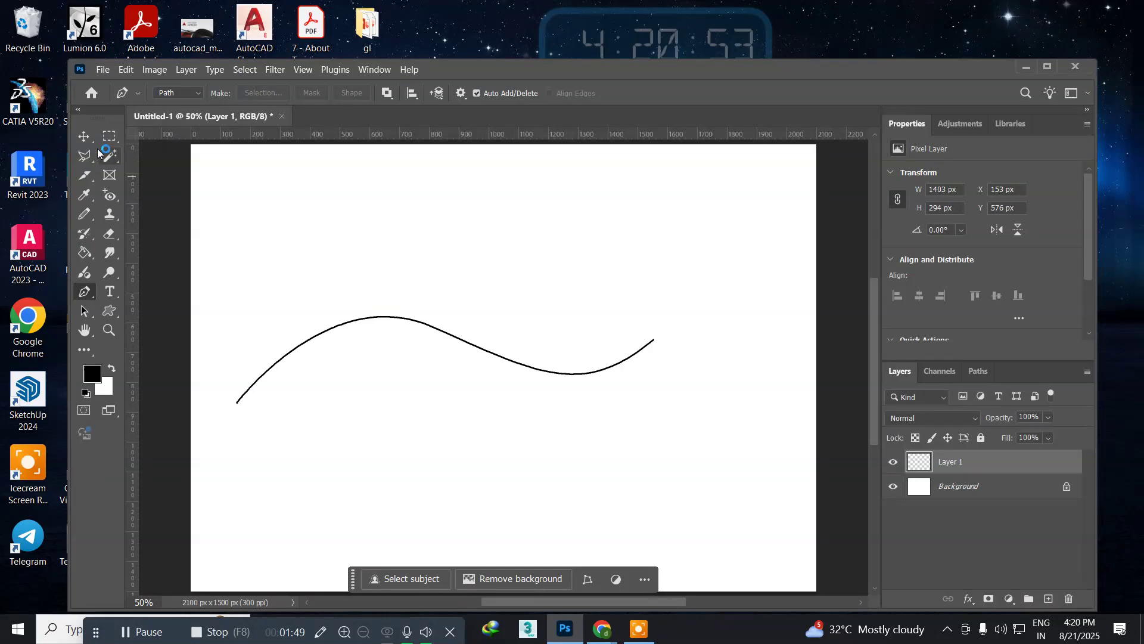
Move the stroked curve to about X 293 px, Y 632 px and delete its layer
click(85, 138)
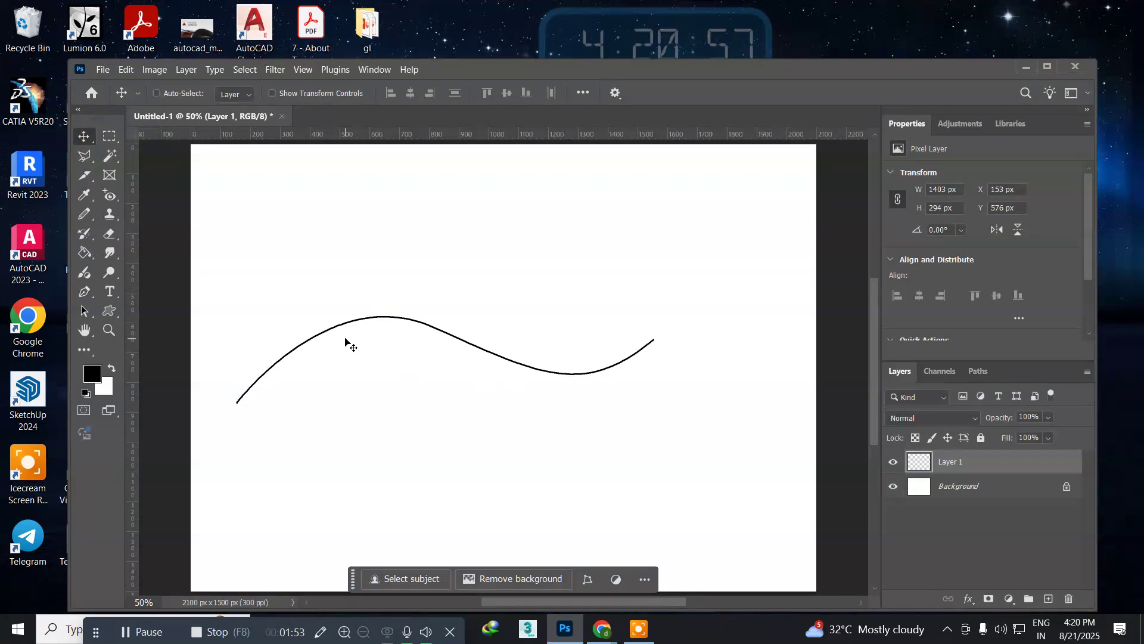
drag(353, 324, 404, 344)
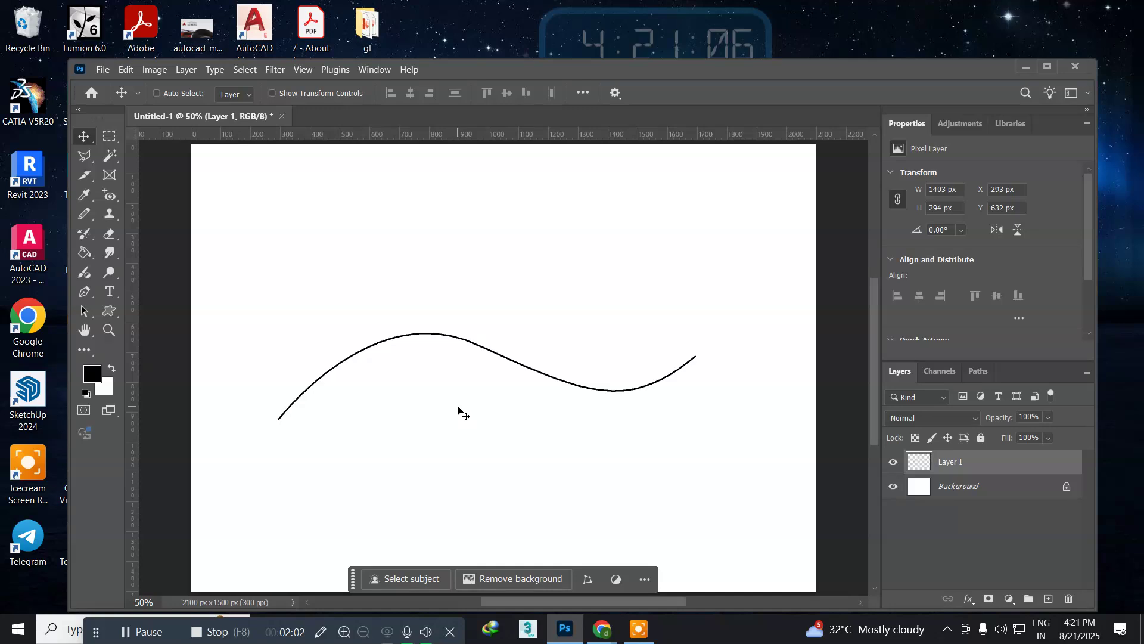
key(Delete)
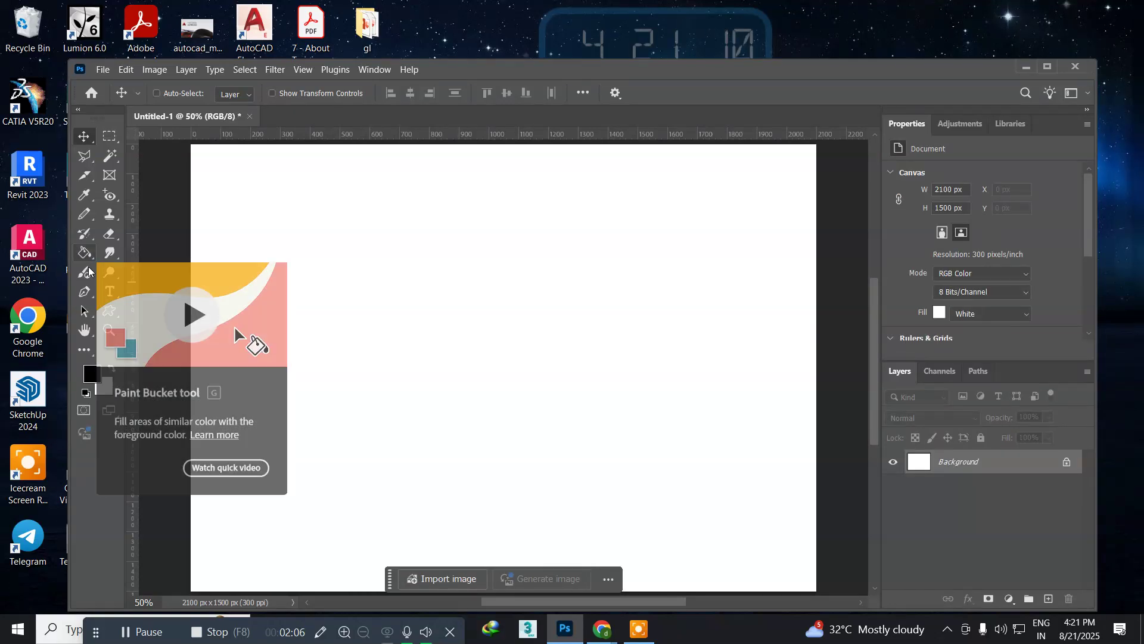
Activate the Color Replacement tool
click(84, 212)
click(83, 211)
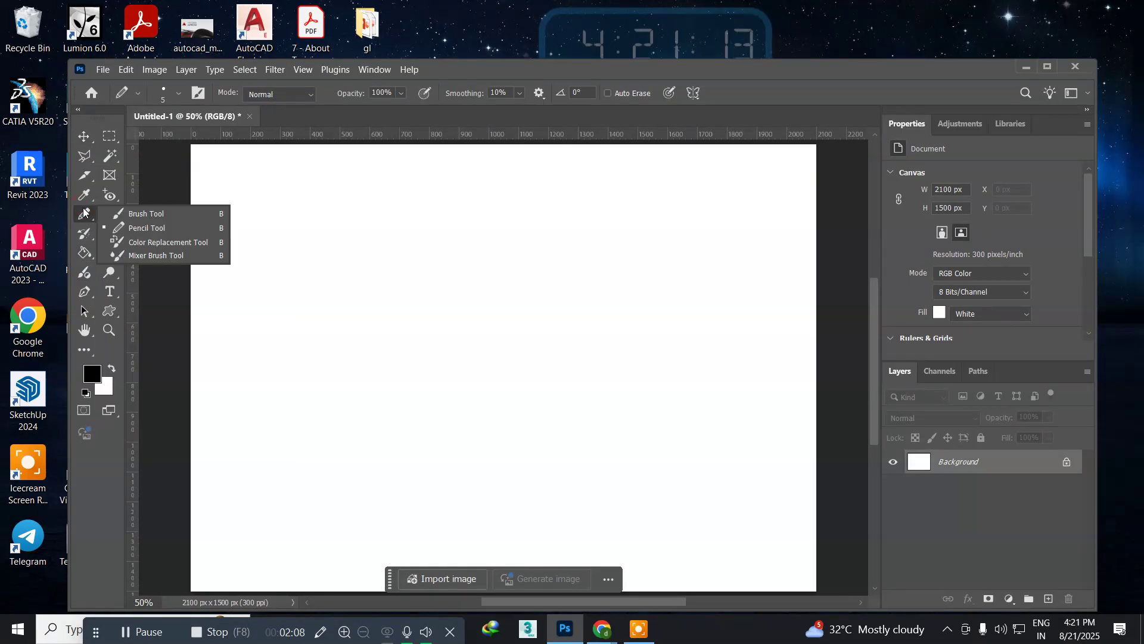
click(165, 243)
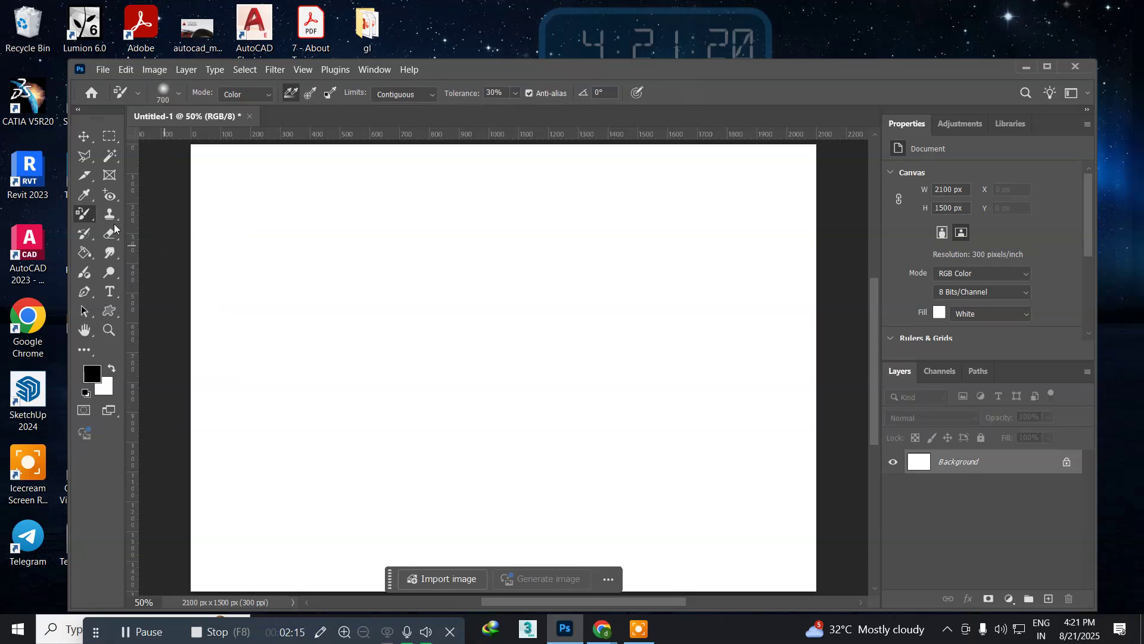
Open the white rose image 492767389.jpg.0 from the psimages folder on the Desktop
click(103, 69)
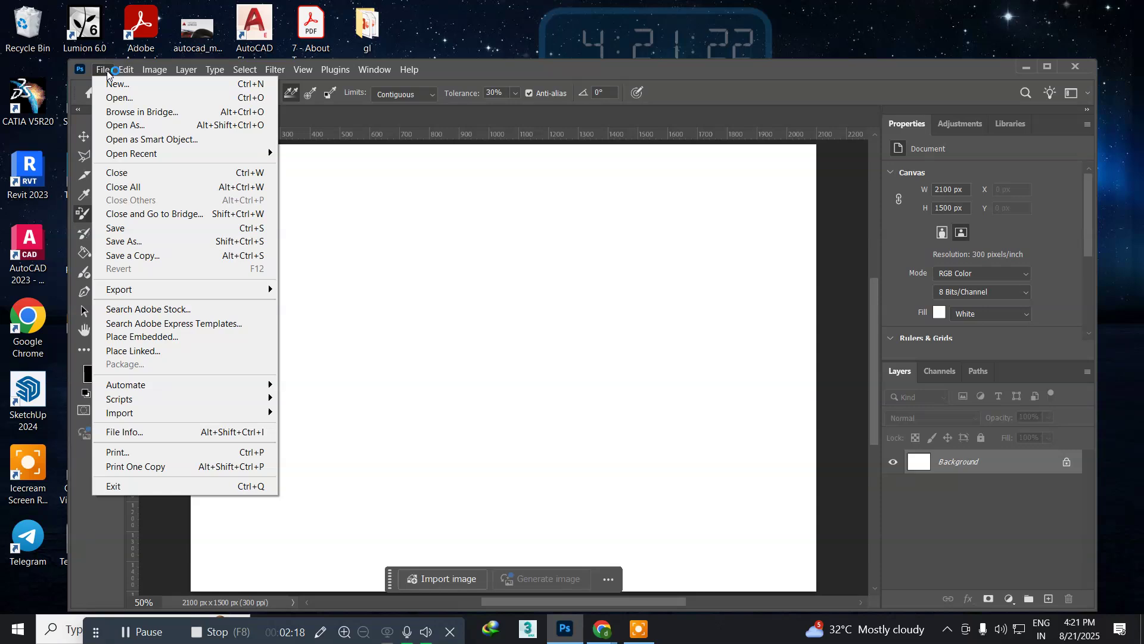
click(113, 97)
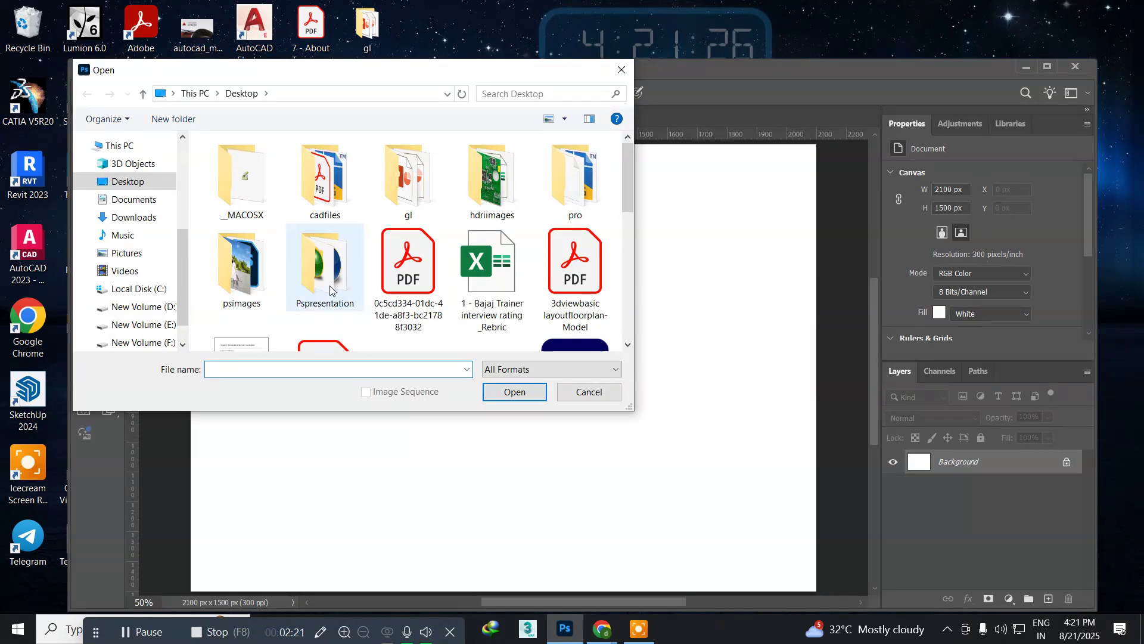
double_click(238, 292)
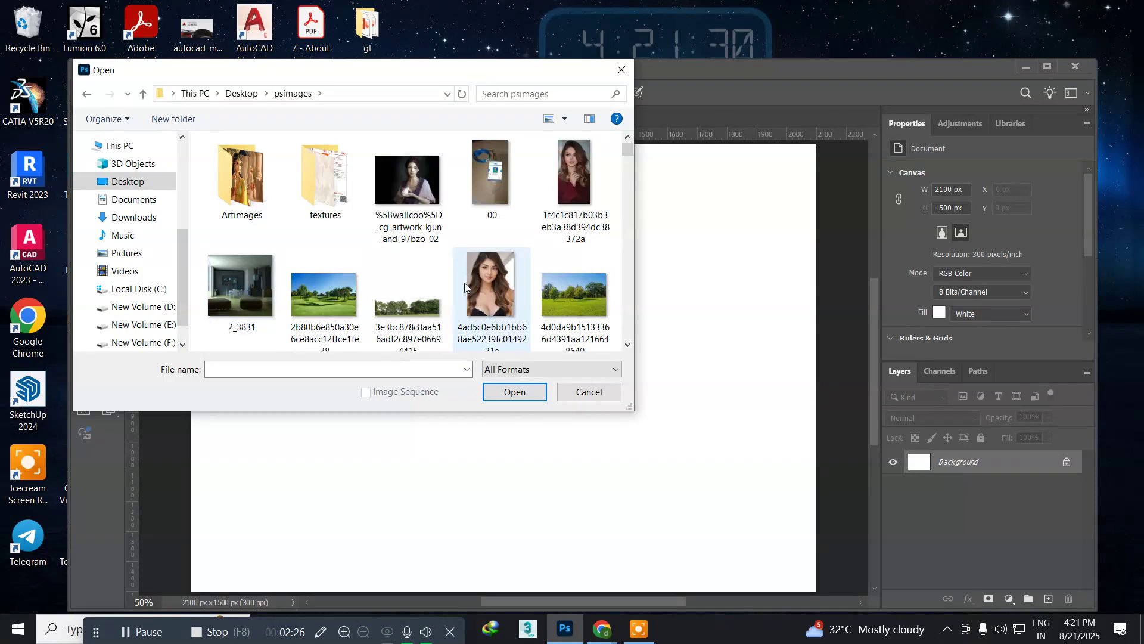
click(402, 280)
scroll(402, 283, down, 3)
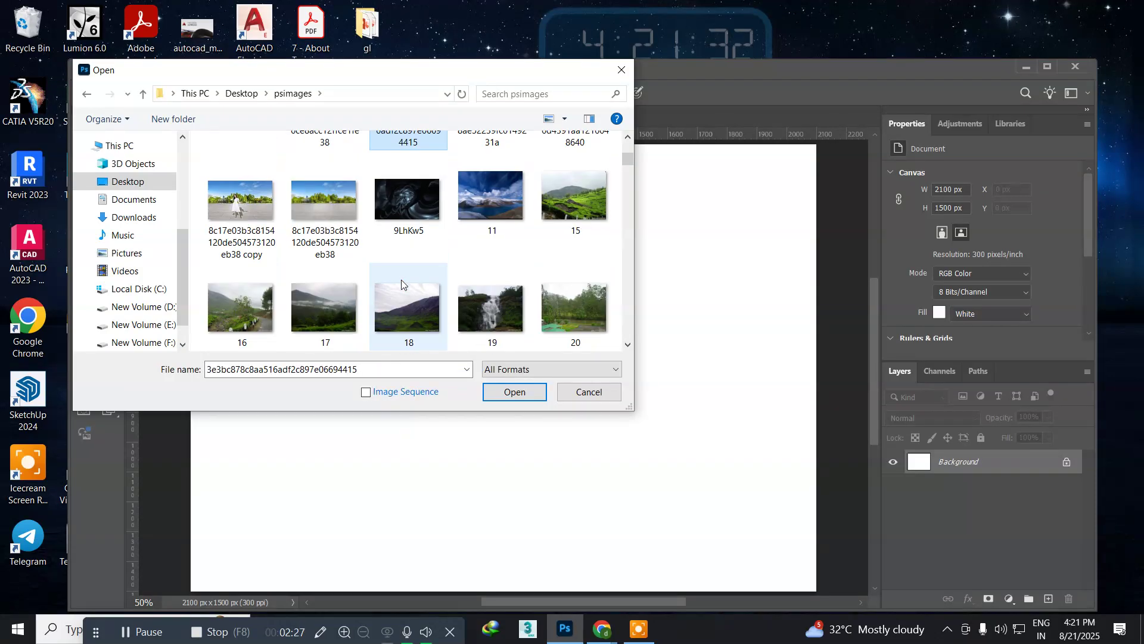
scroll(401, 280, down, 3)
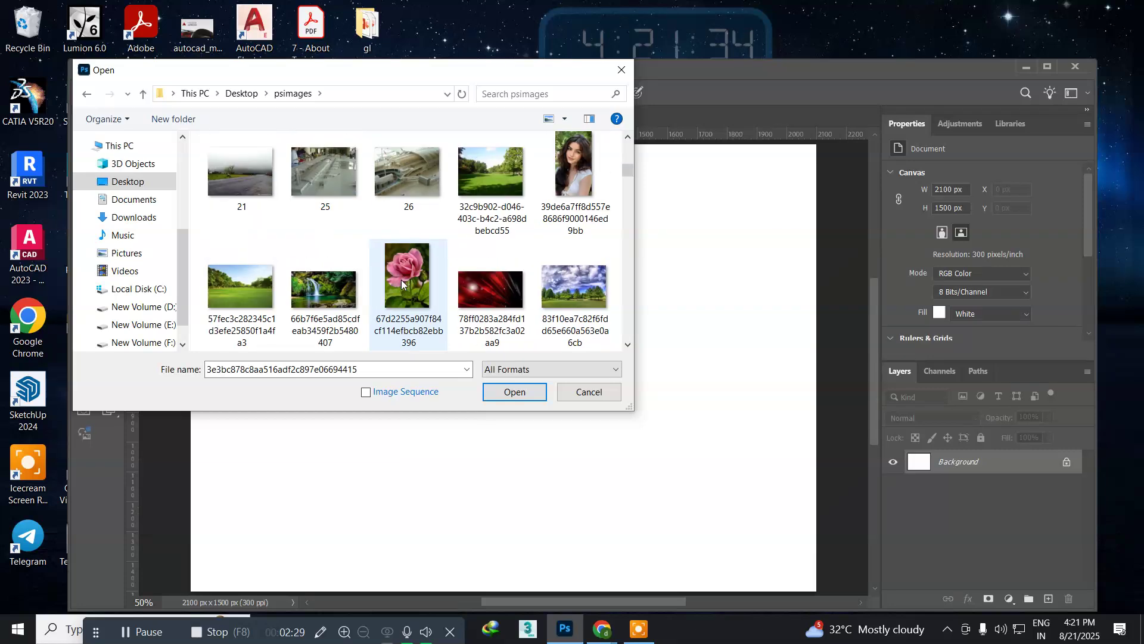
scroll(402, 280, down, 3)
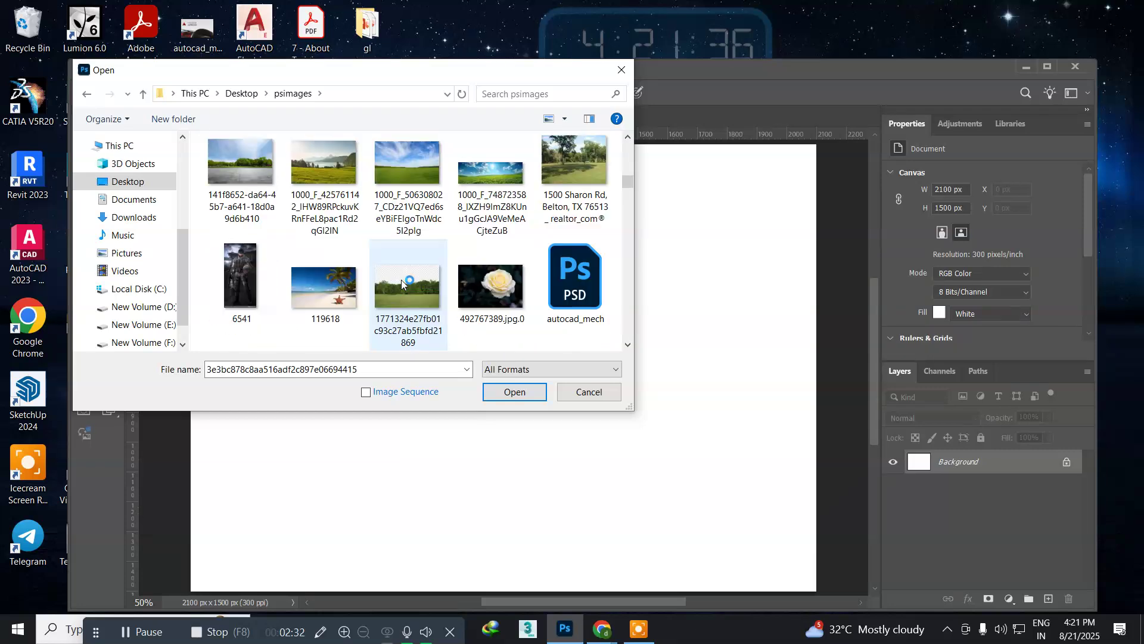
click(464, 282)
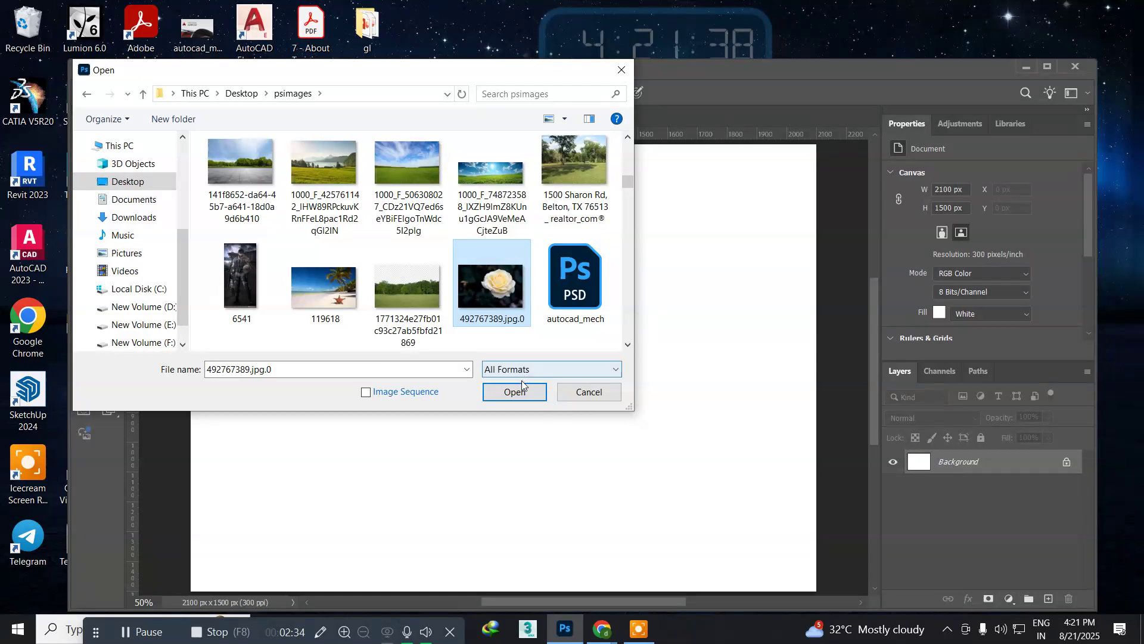
click(513, 394)
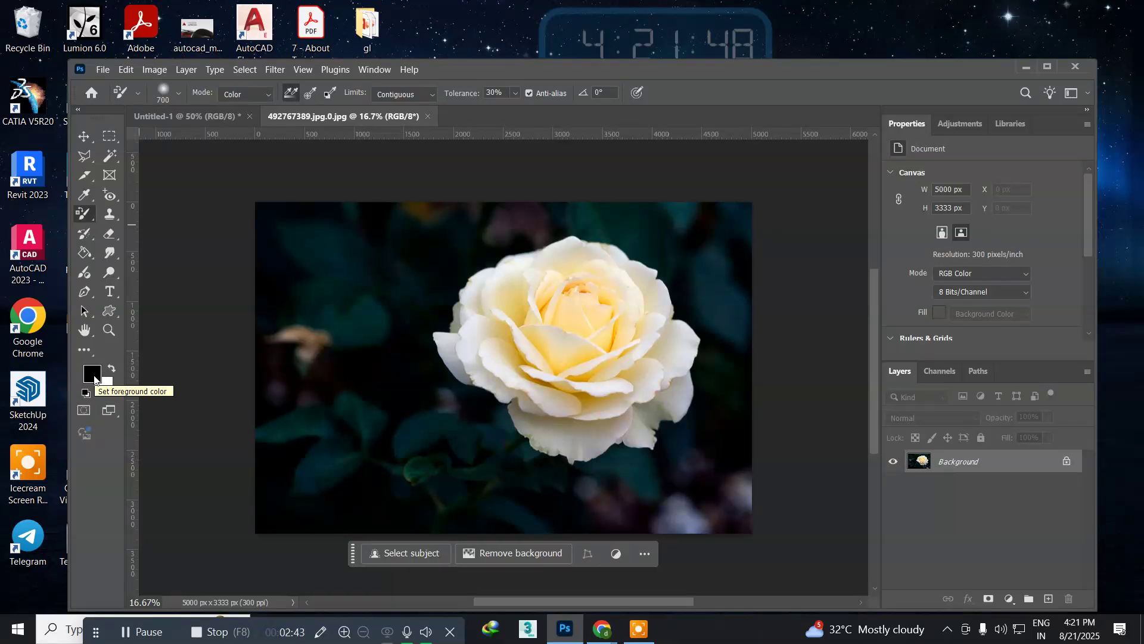
Set the foreground color to bright red, f80202
click(94, 378)
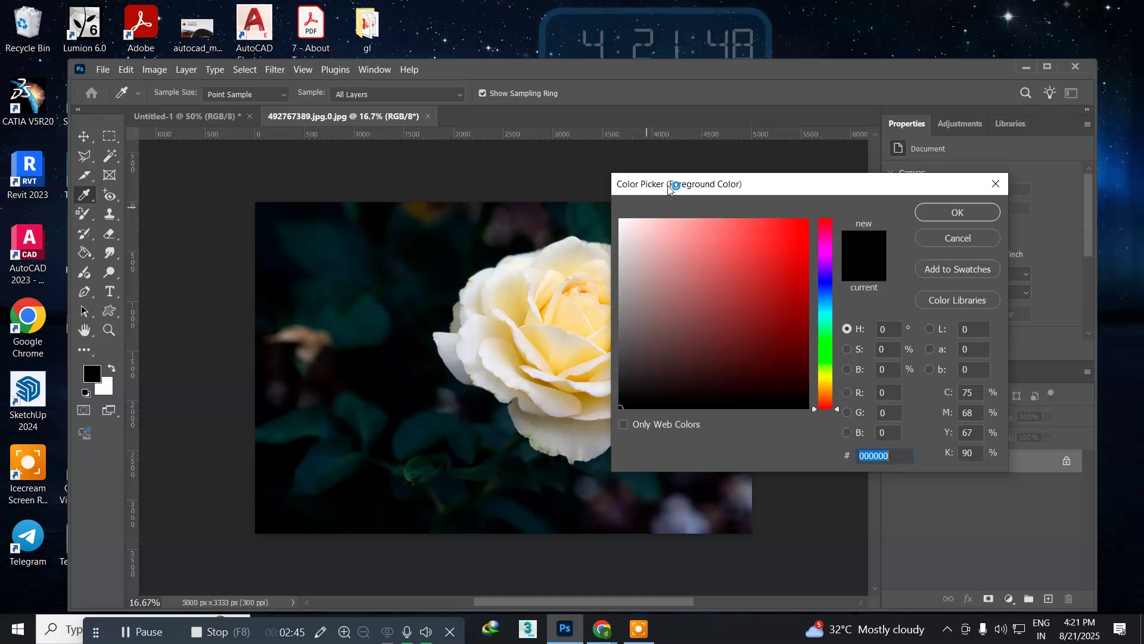
drag(668, 184, 233, 137)
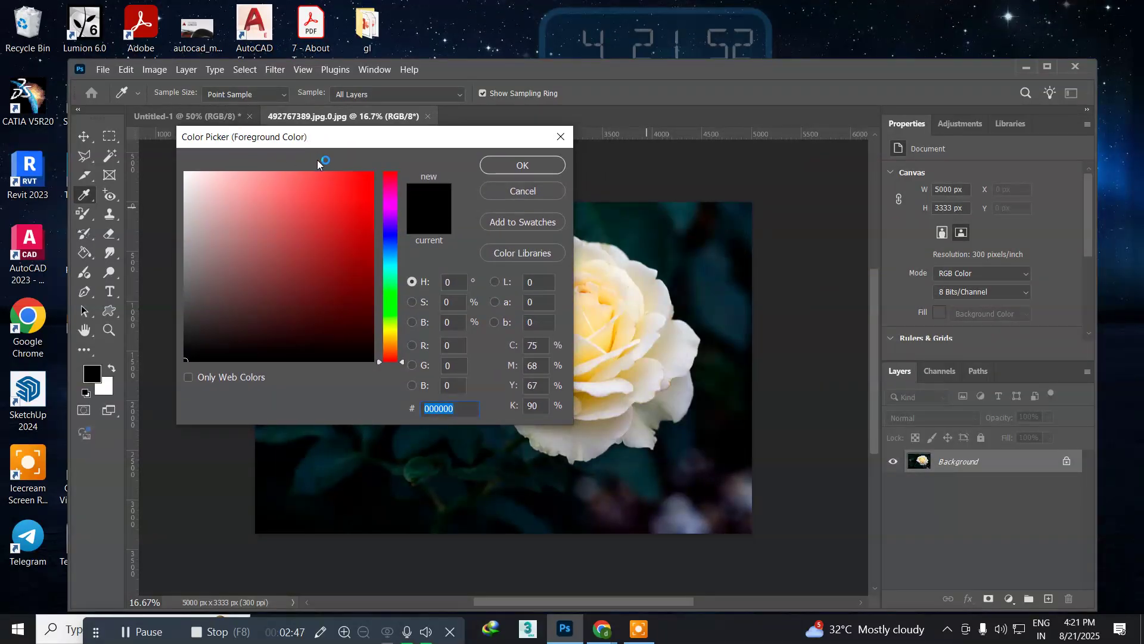
click(373, 177)
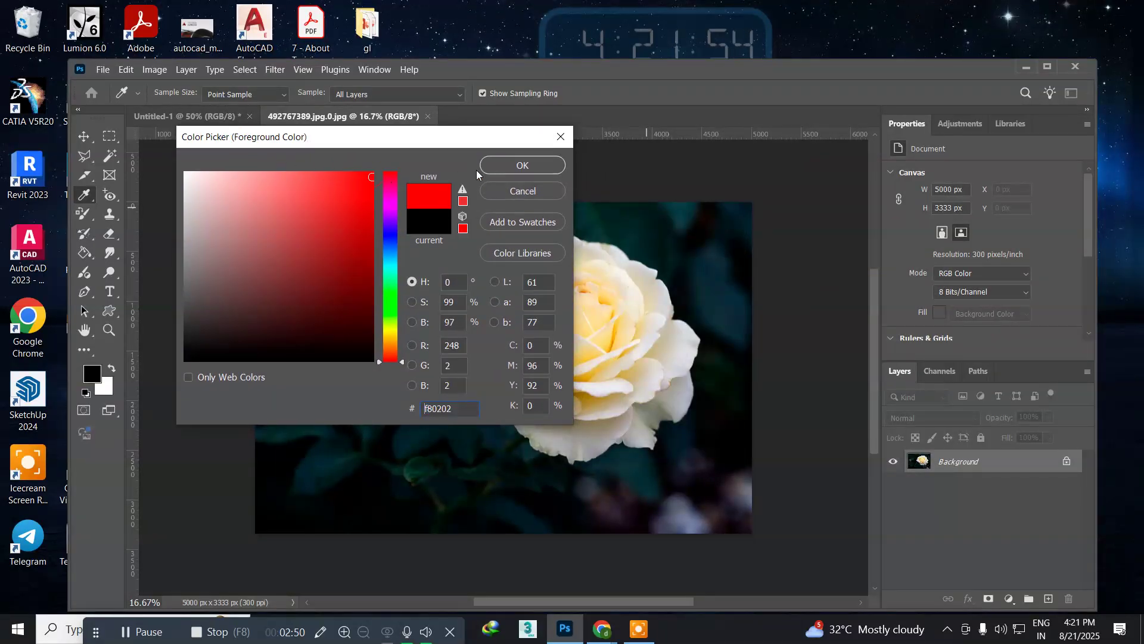
click(496, 166)
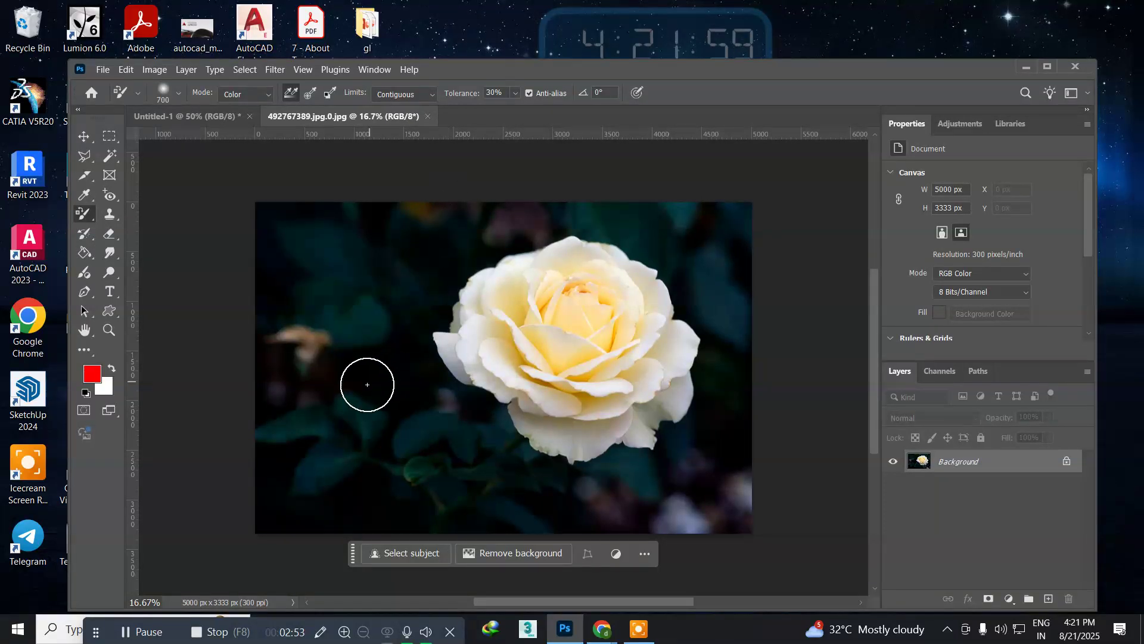
Set the Color Replacement mode to Hue and paint over the rose petals to tint them with the red foreground color
click(243, 96)
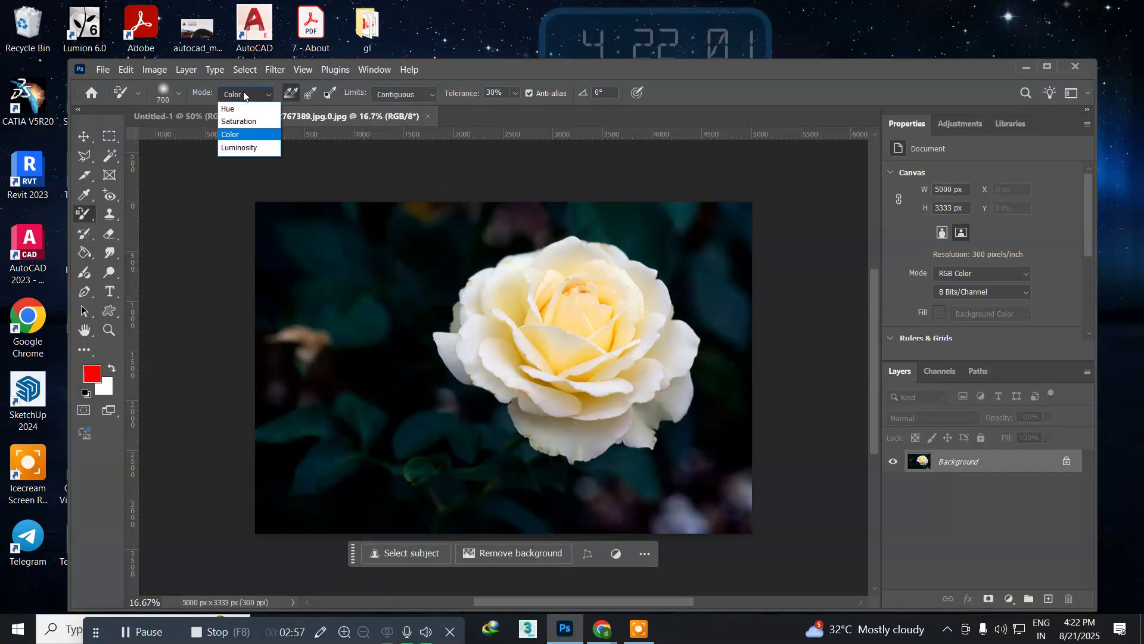
click(232, 109)
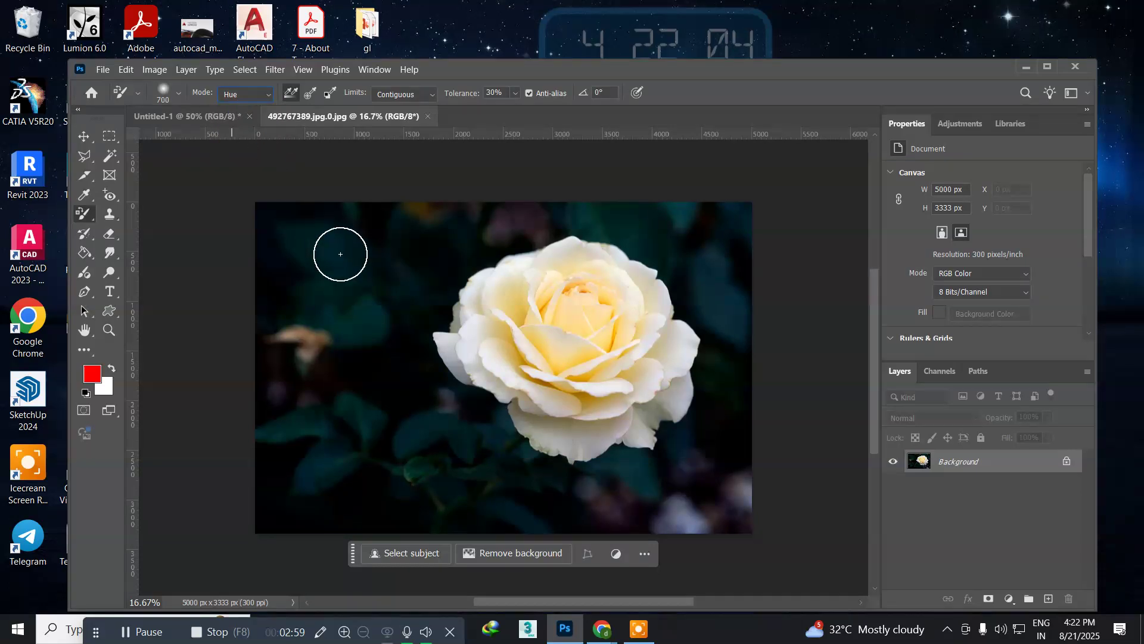
mouse_move(469, 332)
mouse_down()
mouse_move(515, 273)
mouse_move(565, 266)
mouse_move(511, 295)
mouse_move(633, 265)
mouse_move(664, 282)
mouse_move(516, 311)
mouse_move(477, 331)
mouse_move(509, 344)
mouse_move(534, 312)
mouse_move(435, 353)
mouse_move(434, 343)
mouse_move(557, 359)
mouse_move(548, 366)
mouse_move(521, 361)
mouse_move(533, 327)
mouse_move(626, 320)
mouse_move(542, 303)
mouse_move(551, 292)
mouse_move(614, 285)
mouse_move(637, 320)
mouse_move(662, 323)
mouse_move(545, 368)
mouse_move(494, 373)
mouse_move(450, 345)
mouse_move(485, 333)
mouse_move(632, 347)
mouse_move(669, 307)
mouse_move(648, 348)
mouse_move(558, 394)
mouse_move(513, 397)
mouse_move(564, 353)
mouse_move(643, 331)
mouse_move(563, 388)
mouse_move(564, 403)
mouse_move(621, 376)
mouse_move(648, 341)
mouse_move(681, 343)
mouse_move(681, 361)
mouse_move(623, 406)
mouse_move(557, 403)
mouse_move(477, 374)
mouse_move(531, 422)
mouse_move(610, 447)
mouse_up()
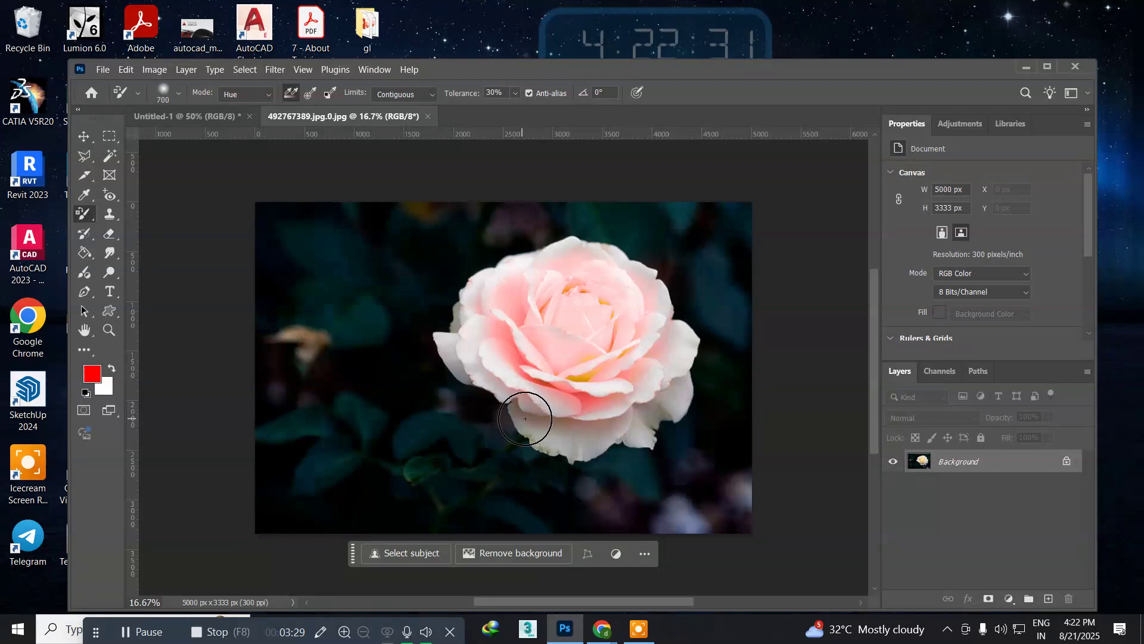
Finish the Hue tint on the lower petals and repaint the rose with the Color Replacement mode set to Saturation
drag(515, 404, 414, 330)
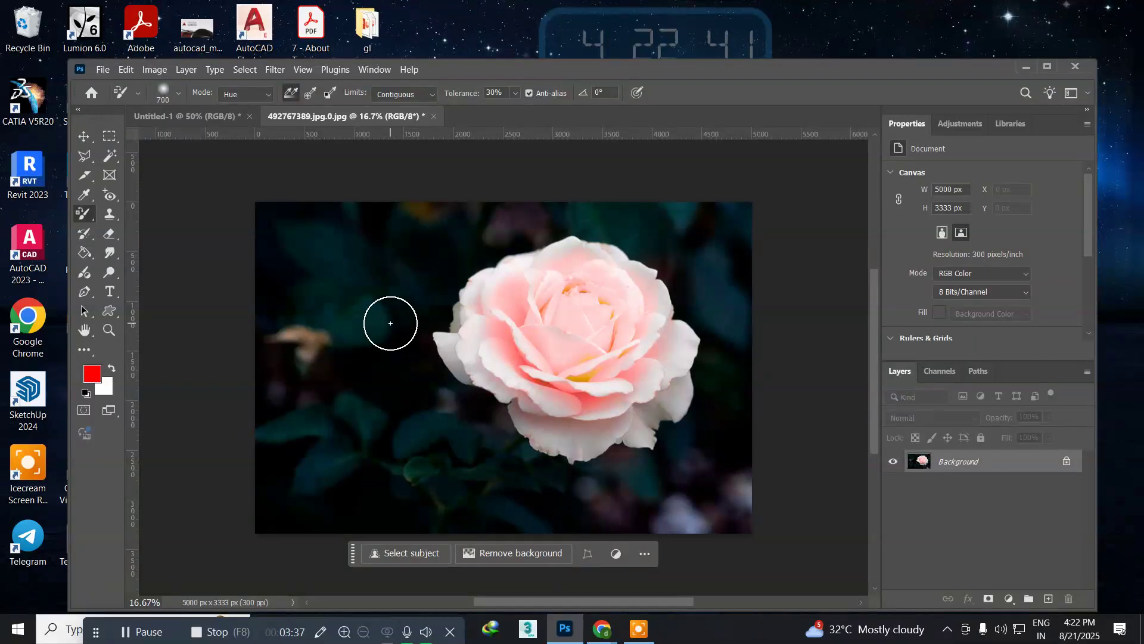
click(252, 98)
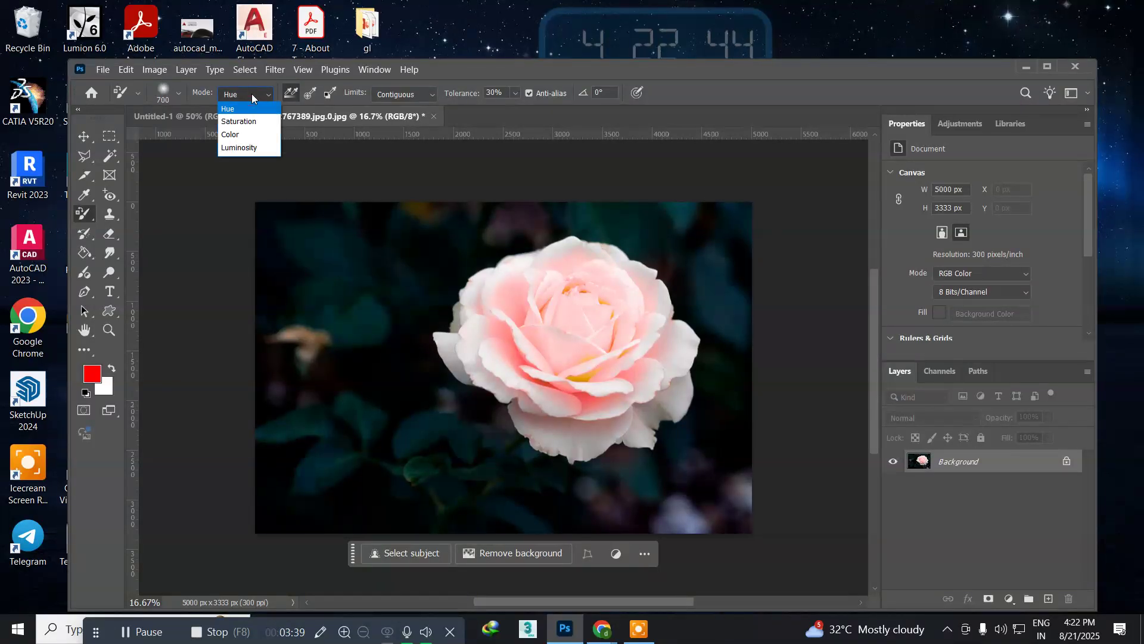
click(239, 121)
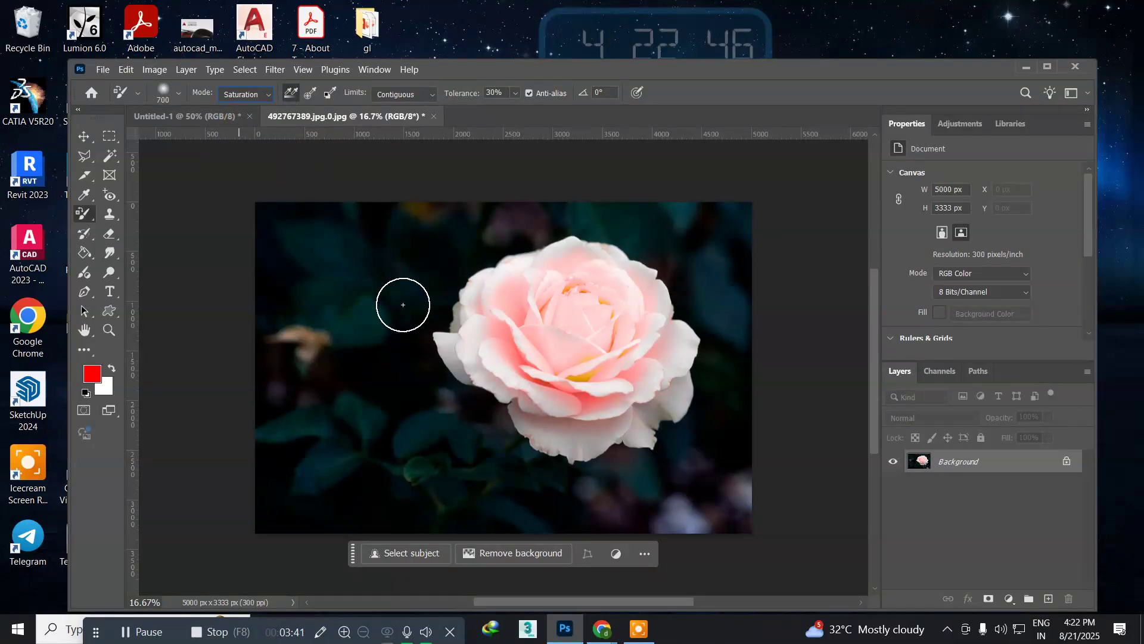
mouse_move(444, 363)
mouse_down()
mouse_move(480, 359)
mouse_move(481, 343)
mouse_move(454, 354)
mouse_move(527, 272)
mouse_move(566, 266)
mouse_move(605, 270)
mouse_move(530, 360)
mouse_move(558, 368)
mouse_move(629, 346)
mouse_move(547, 357)
mouse_move(497, 371)
mouse_move(483, 389)
mouse_move(482, 349)
mouse_move(468, 339)
mouse_move(491, 269)
mouse_move(581, 261)
mouse_move(644, 277)
mouse_move(632, 325)
mouse_move(586, 298)
mouse_up()
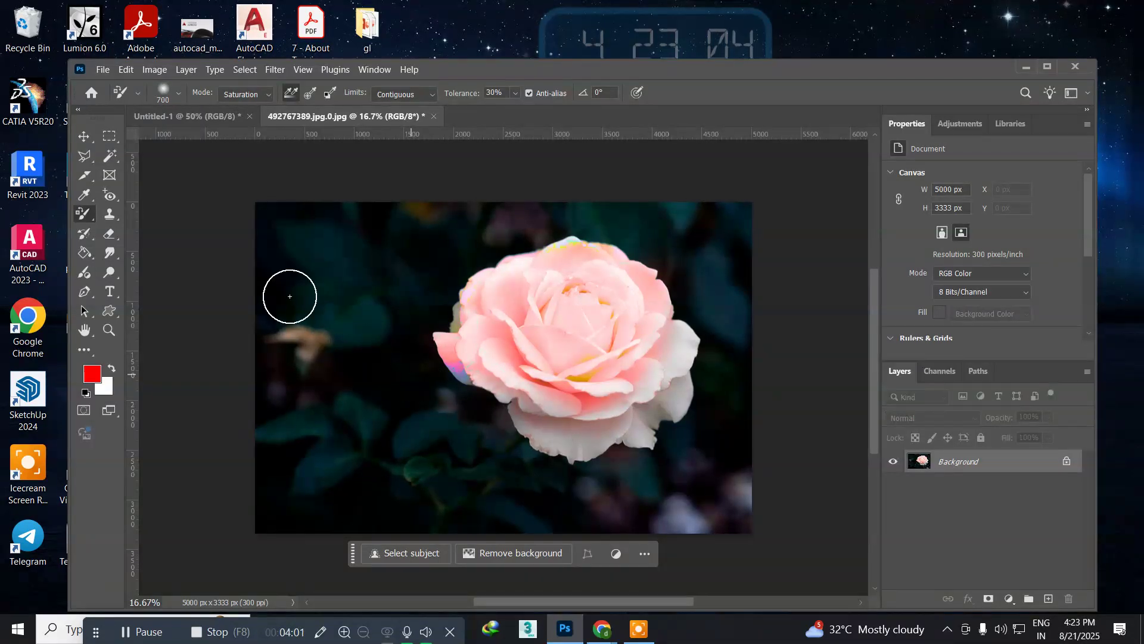
Set the Color Replacement mode to Color and paint red over the rose's inner, outer and lower petals
click(244, 96)
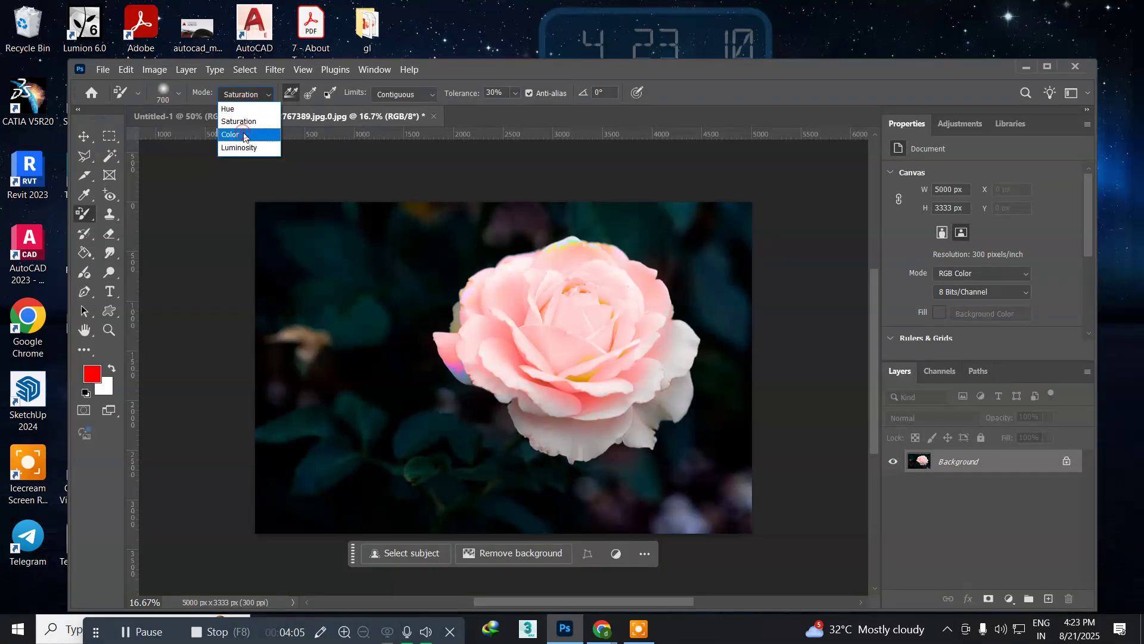
click(244, 137)
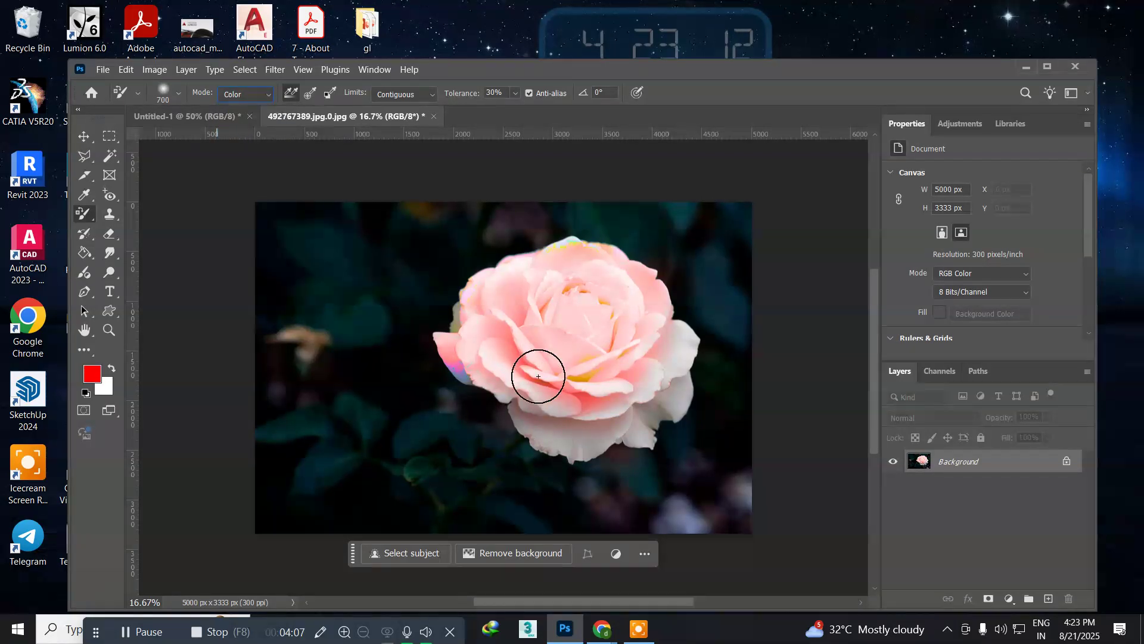
mouse_move(655, 319)
mouse_down()
mouse_move(491, 360)
mouse_move(576, 293)
mouse_move(464, 314)
mouse_move(459, 333)
mouse_move(535, 366)
mouse_move(539, 406)
mouse_move(516, 409)
mouse_move(567, 438)
mouse_move(610, 431)
mouse_move(662, 384)
mouse_move(585, 395)
mouse_move(598, 426)
mouse_move(635, 419)
mouse_move(692, 367)
mouse_move(676, 416)
mouse_move(593, 416)
mouse_move(534, 395)
mouse_move(599, 364)
mouse_move(562, 384)
mouse_up()
drag(442, 450, 401, 458)
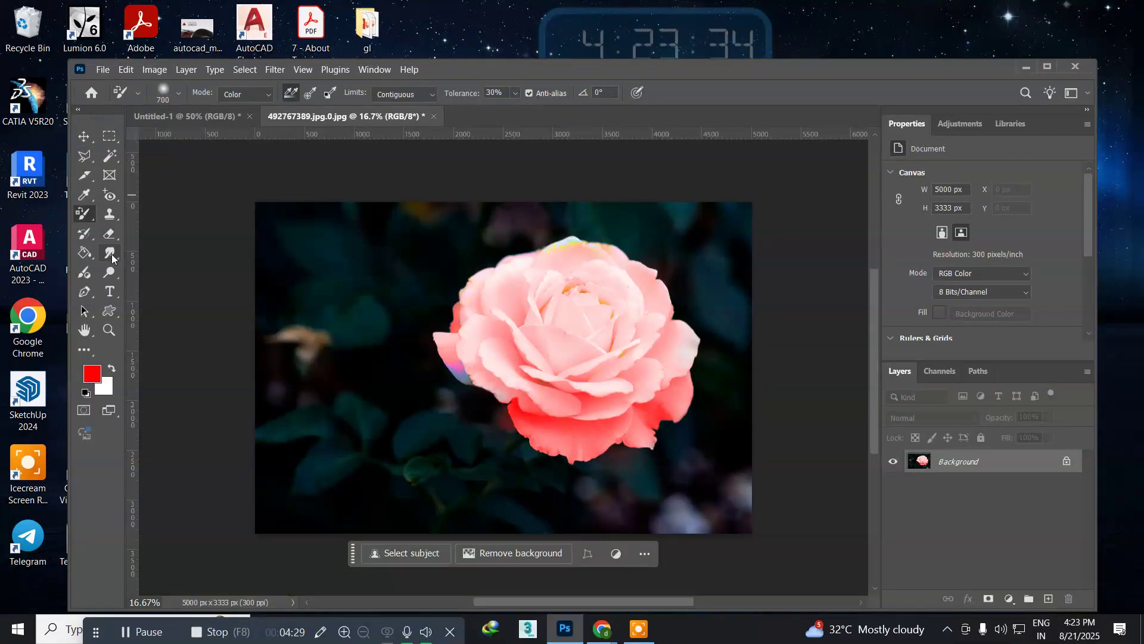
right_click(84, 215)
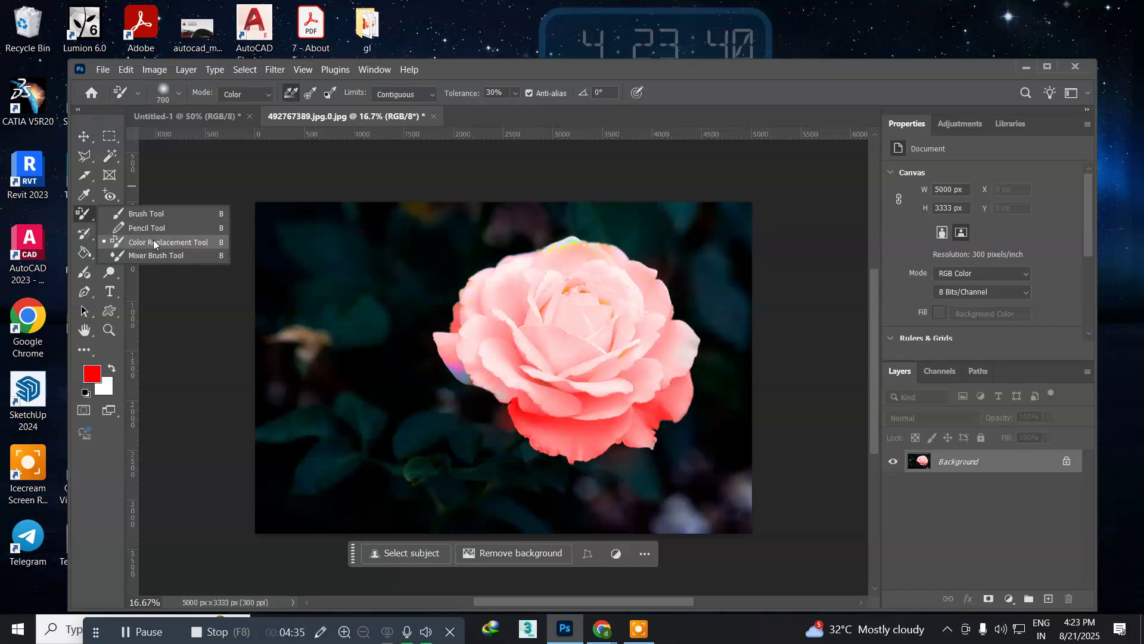
right_click(85, 214)
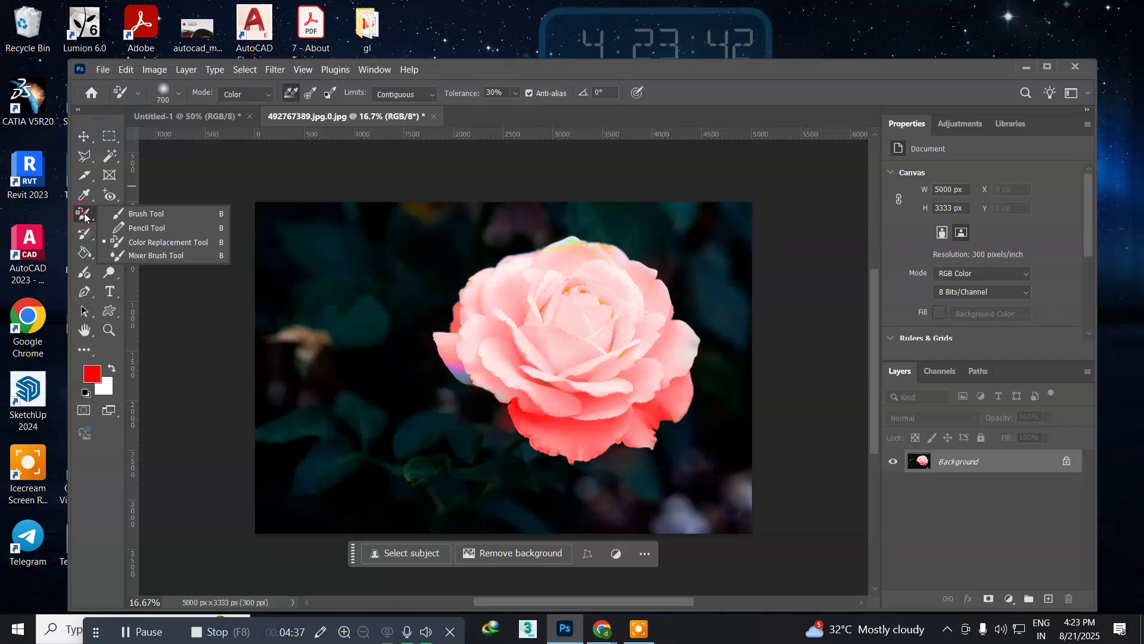
click(84, 217)
Enlarge the History Brush to 1100 and paint over the whole rose to restore its original white color
right_click(84, 235)
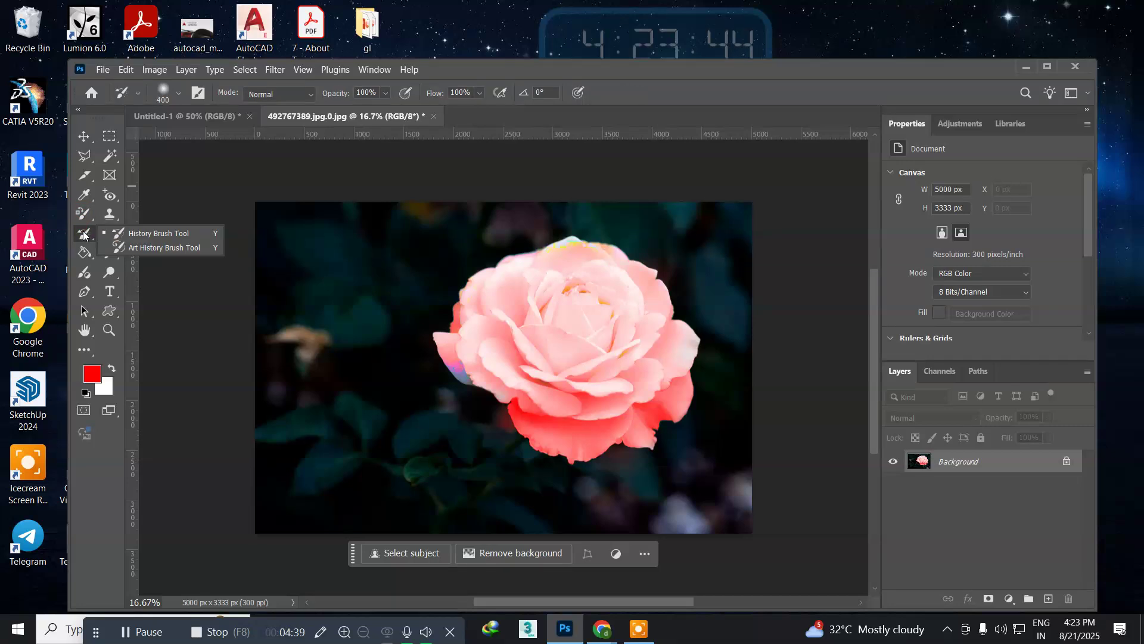
click(157, 235)
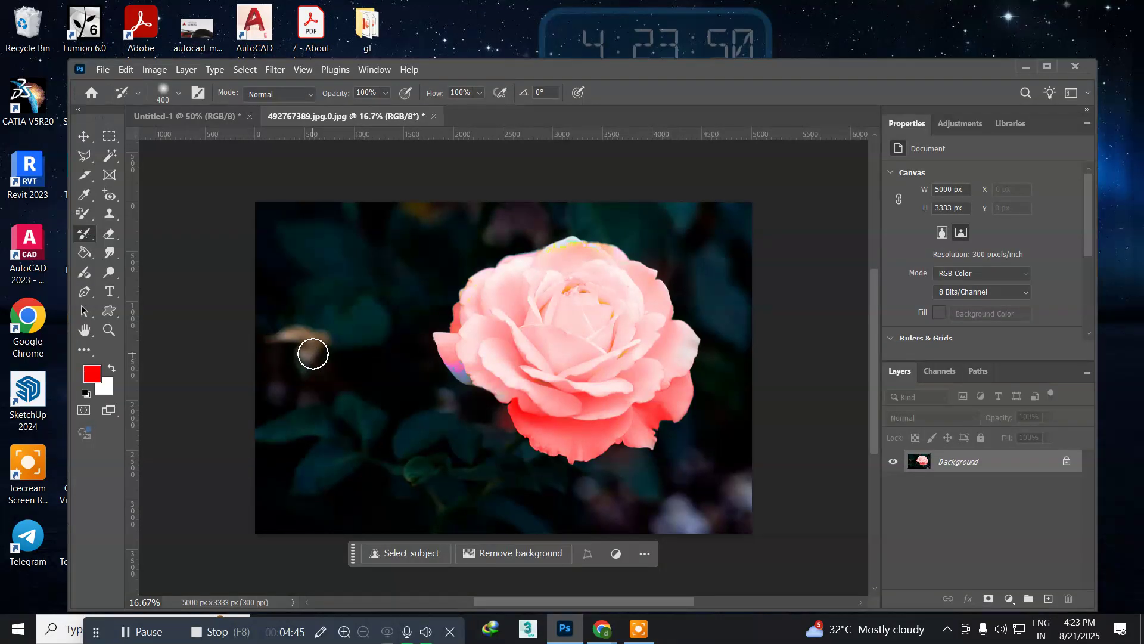
key(bracketright)
key(bracketright)
key(bracketright)
key(bracketright)
key(bracketright)
key(bracketright)
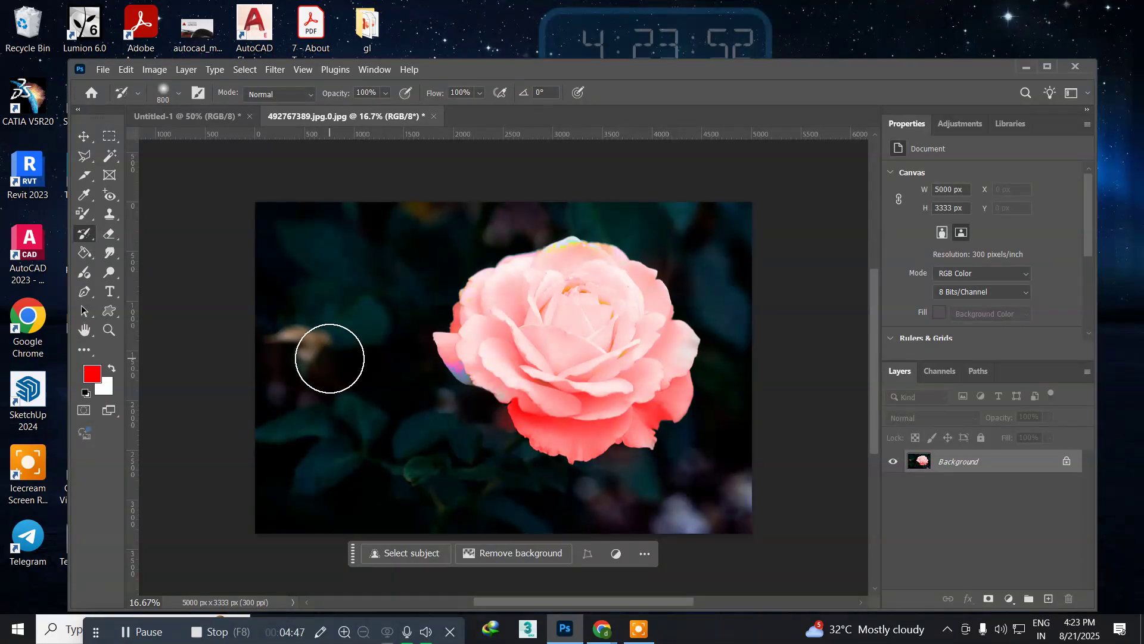
key(bracketright)
mouse_move(465, 334)
mouse_down()
mouse_move(511, 268)
mouse_move(661, 247)
mouse_move(613, 255)
mouse_move(447, 350)
mouse_move(564, 381)
mouse_move(690, 332)
mouse_move(572, 411)
mouse_move(503, 416)
mouse_move(669, 409)
mouse_move(692, 377)
mouse_move(653, 340)
mouse_move(463, 409)
mouse_move(464, 323)
mouse_move(629, 267)
mouse_move(479, 248)
mouse_move(471, 301)
mouse_move(637, 381)
mouse_move(499, 436)
mouse_move(368, 391)
mouse_up()
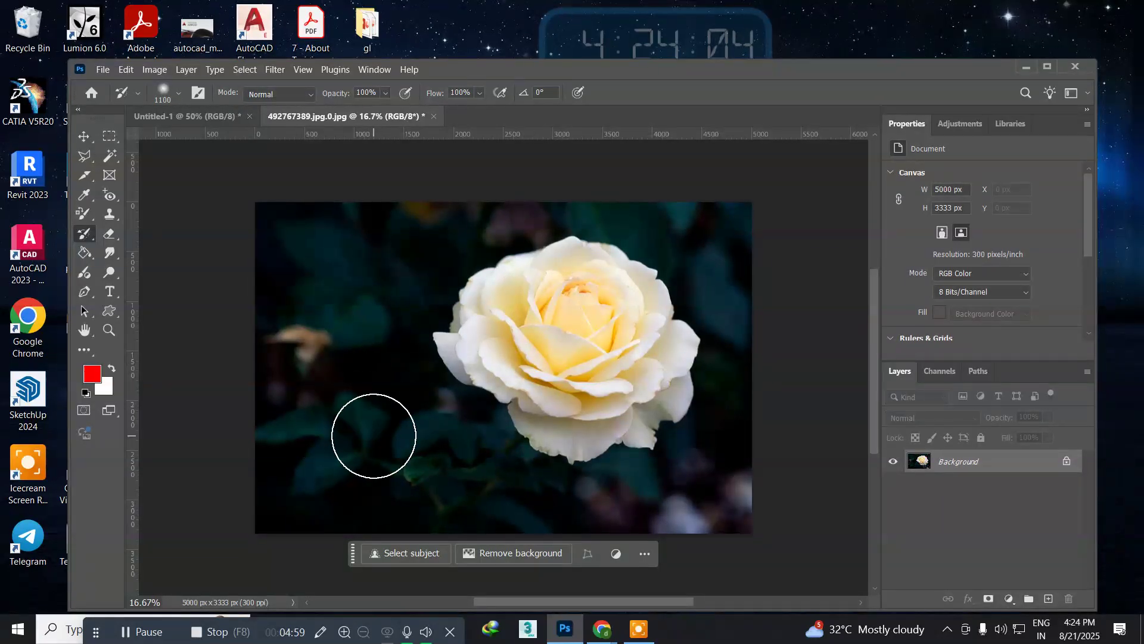
click(82, 137)
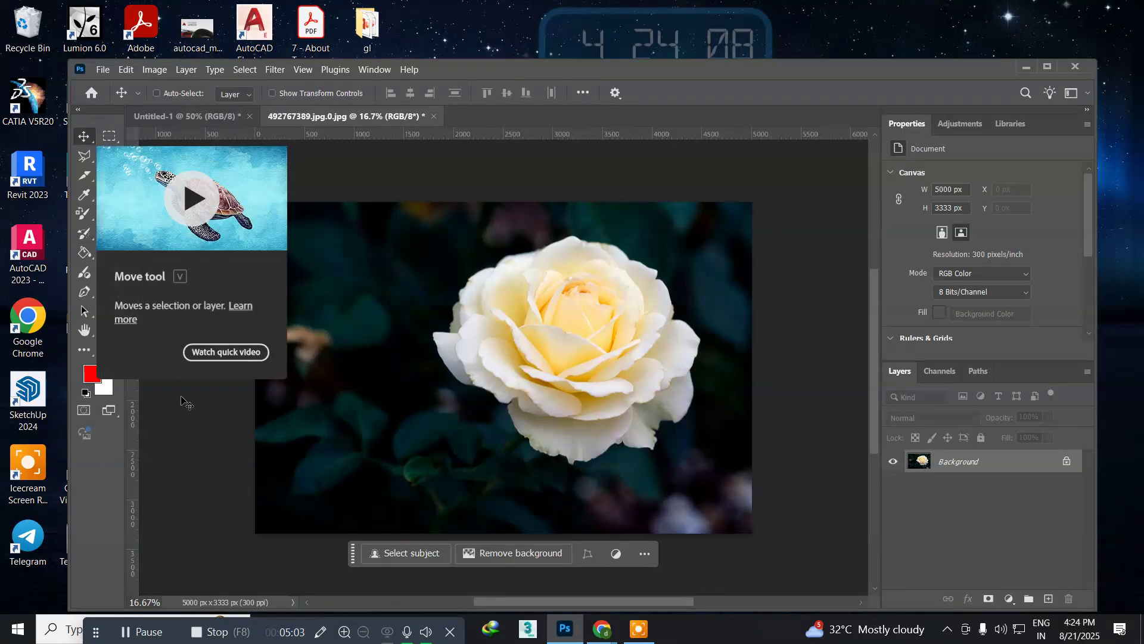
click(88, 240)
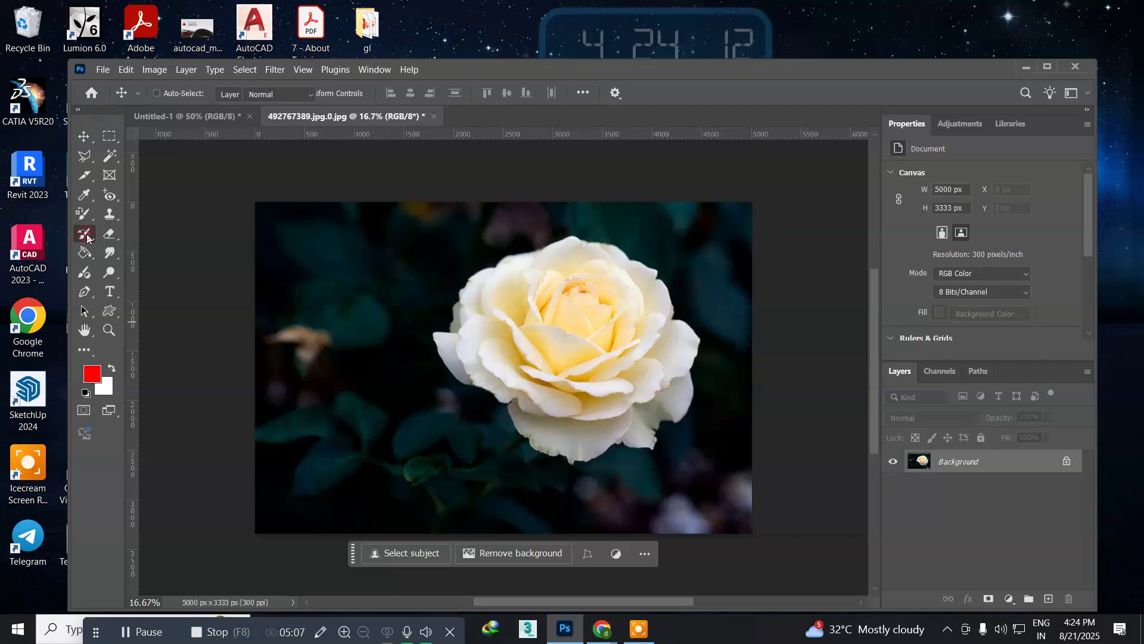
Blend red paint into the rose's bottom petals with the Mixer Brush tool
click(83, 214)
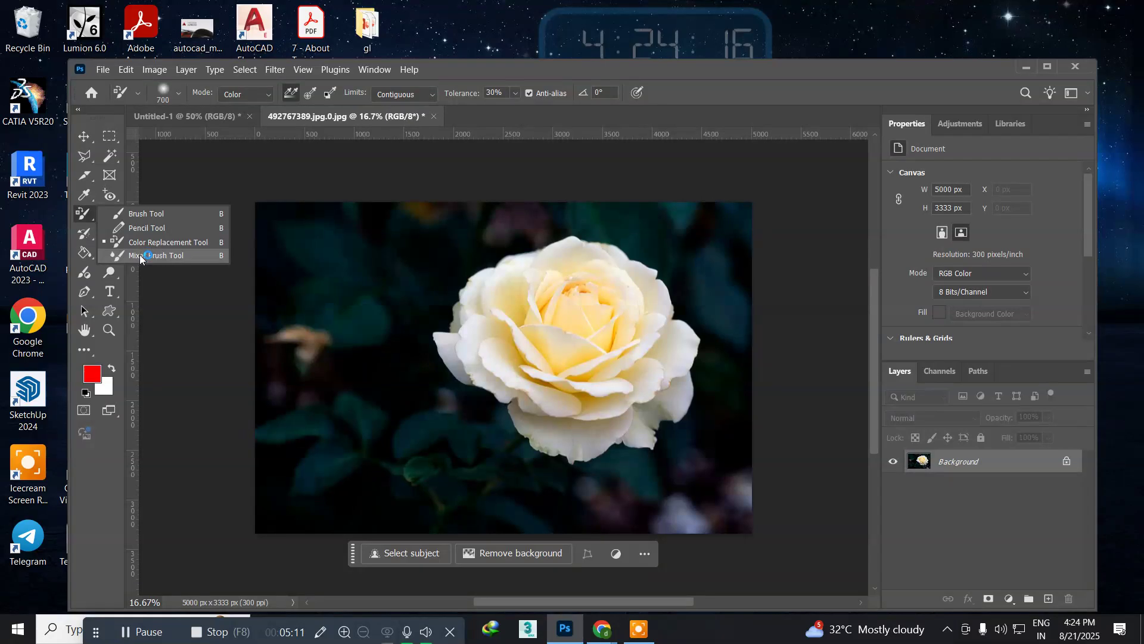
click(141, 258)
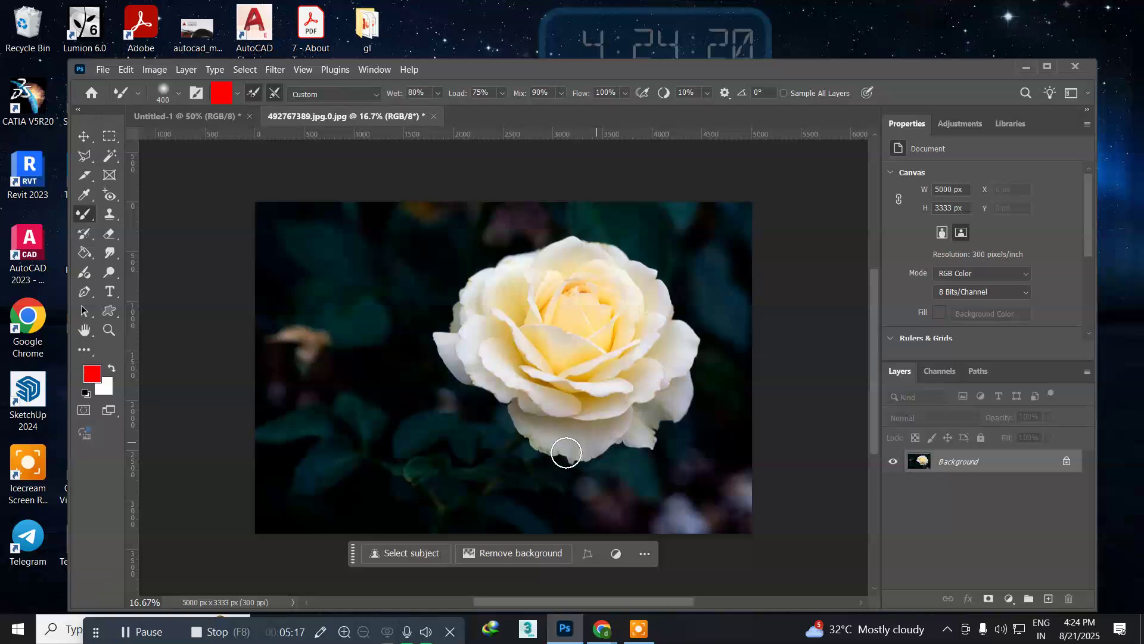
drag(574, 437, 634, 424)
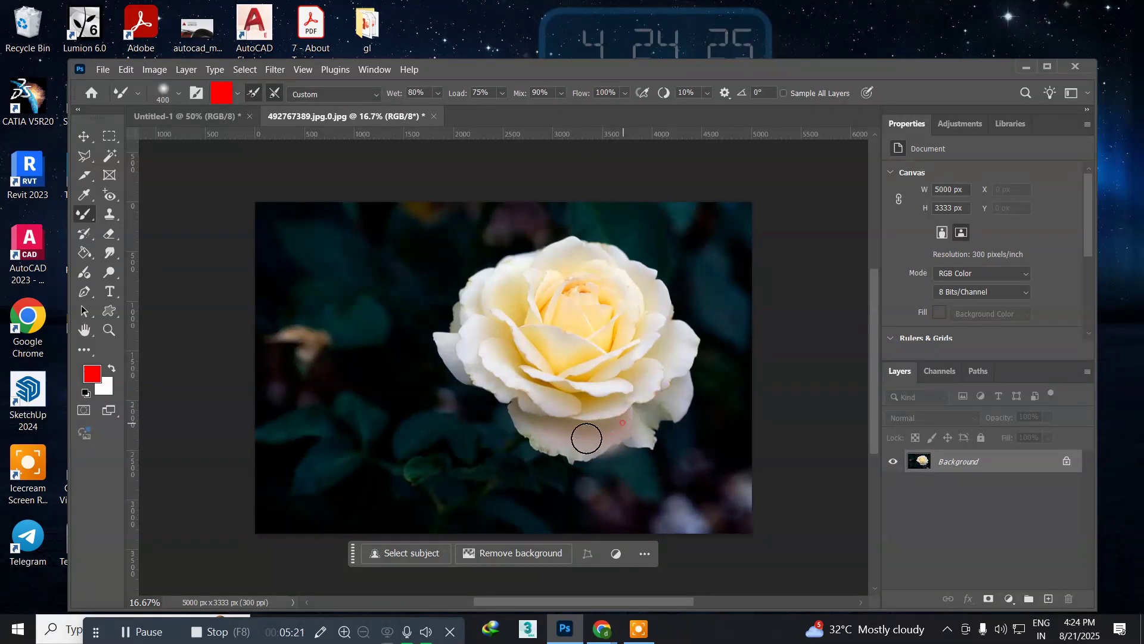
drag(544, 434, 529, 426)
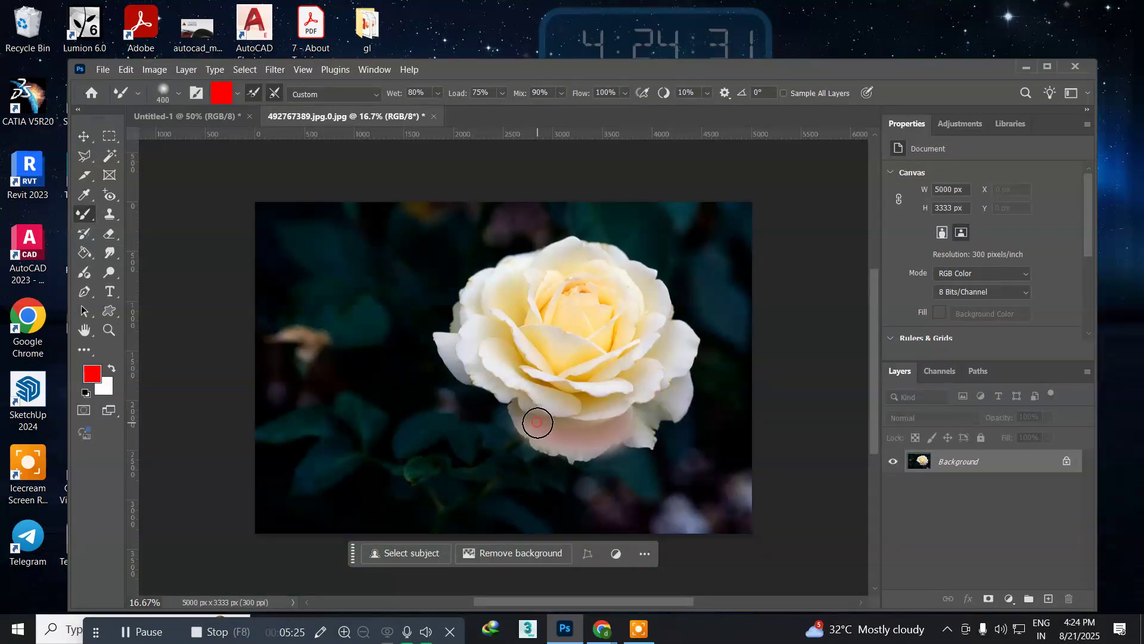
mouse_move(606, 439)
mouse_down()
mouse_move(624, 426)
mouse_move(644, 434)
mouse_move(594, 443)
mouse_move(530, 431)
mouse_up()
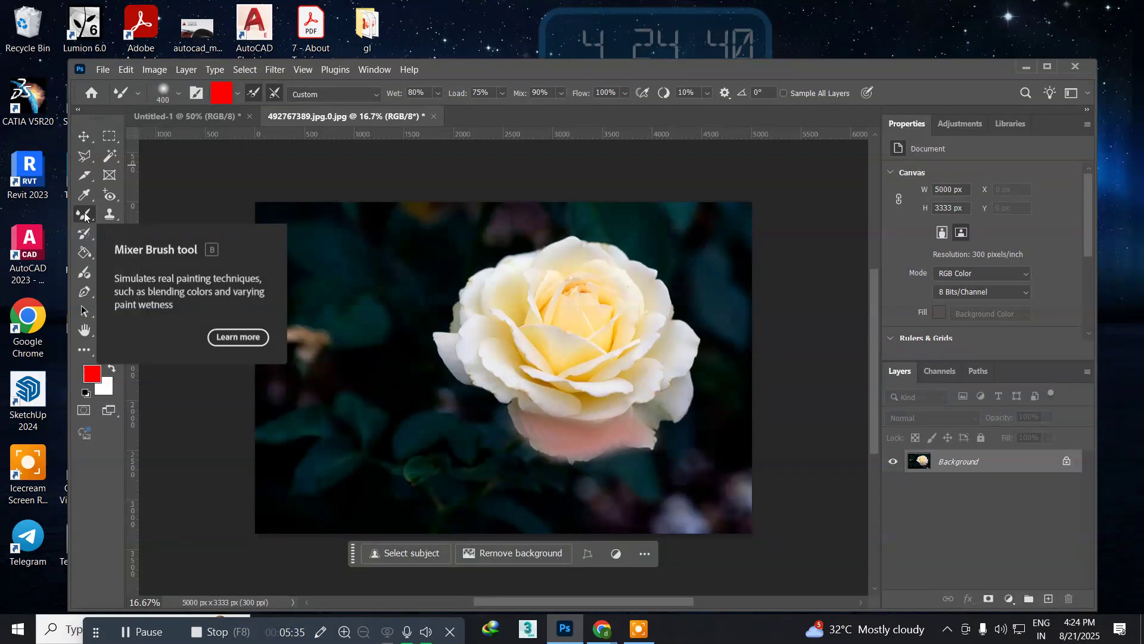
Restore the bottom petals to their original state with the History Brush tool
click(79, 236)
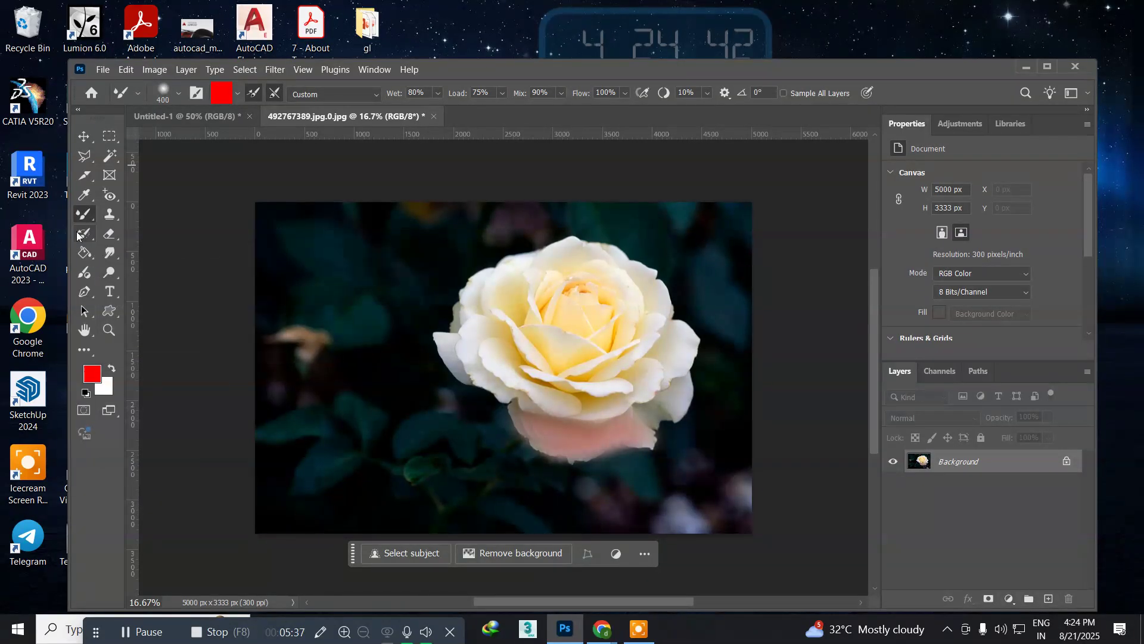
click(141, 235)
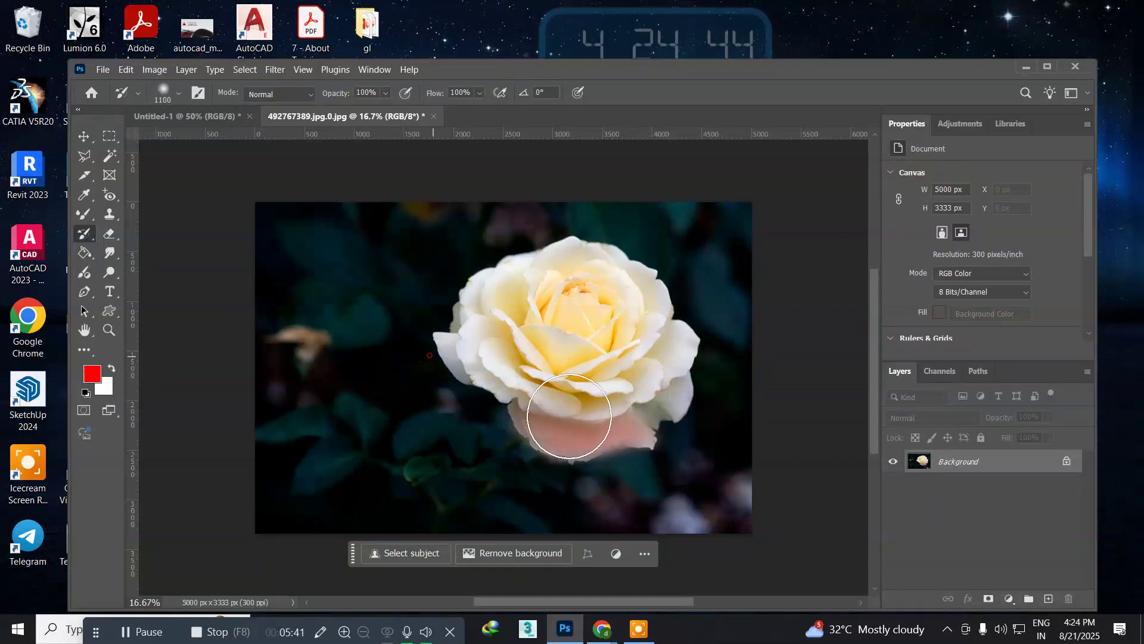
drag(557, 409, 709, 434)
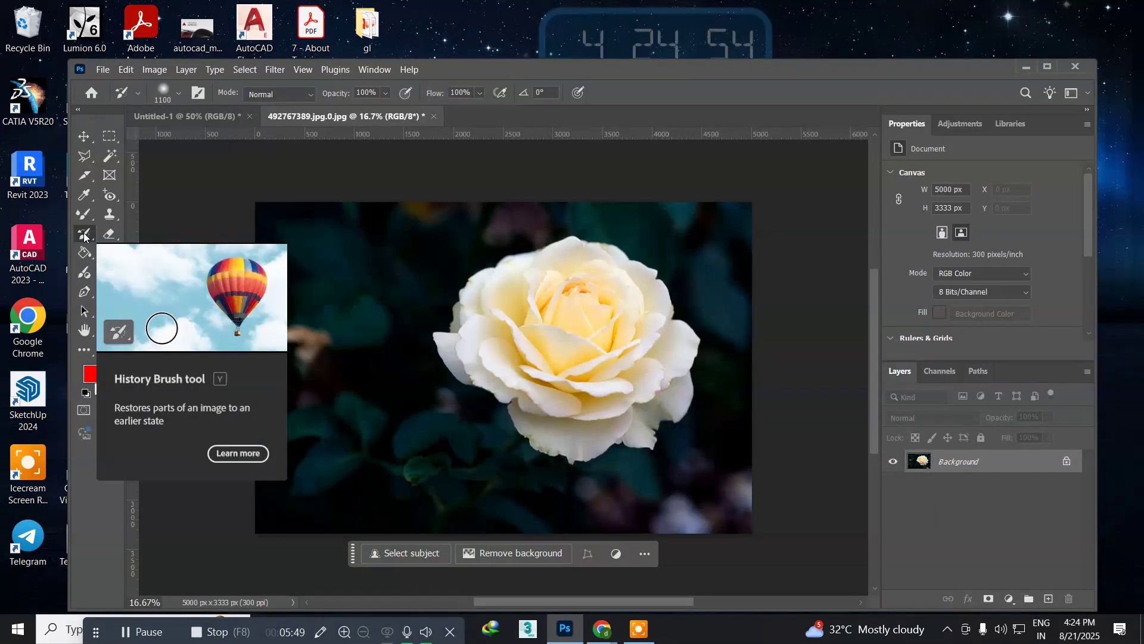
Activate the Clone Stamp tool and sample the center of the rose as the clone source
click(100, 218)
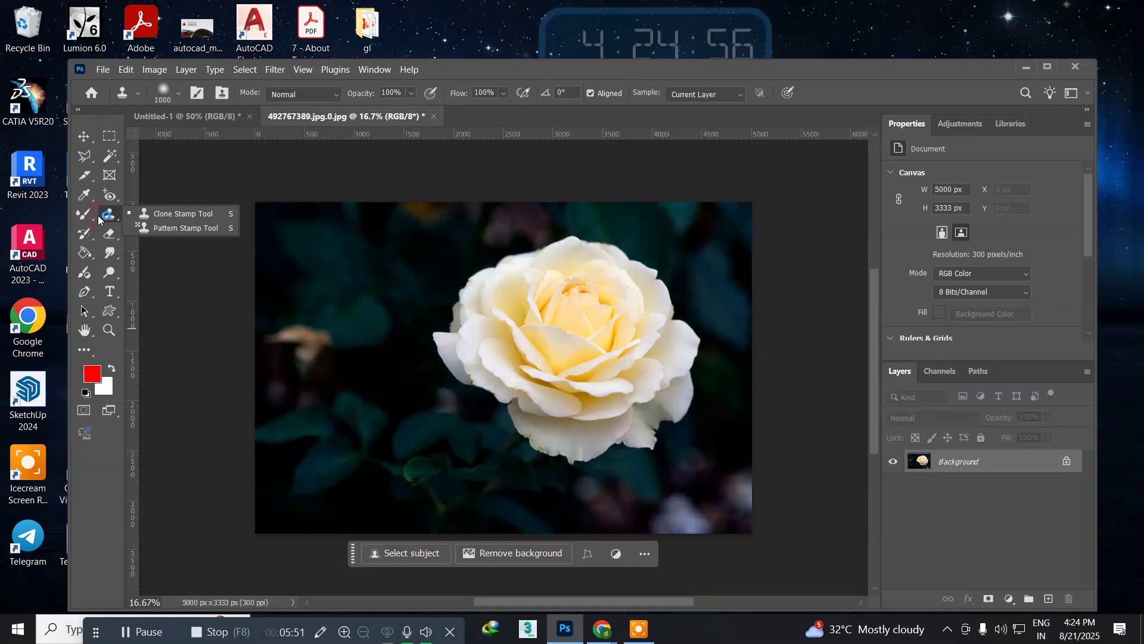
click(179, 215)
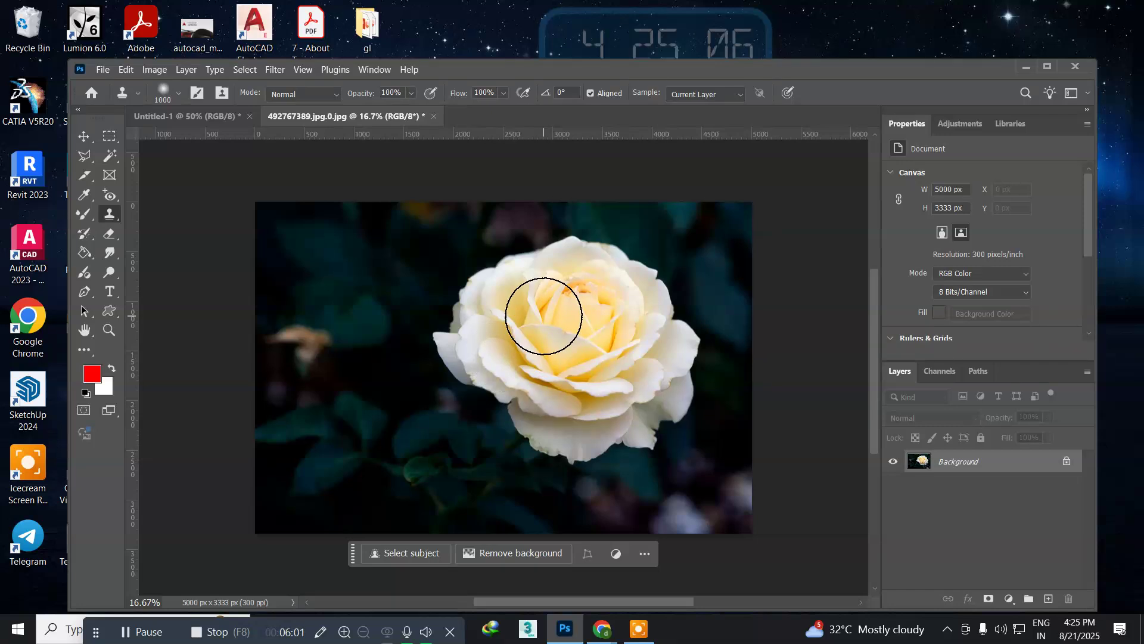
alt+click(575, 313)
drag(411, 390, 346, 432)
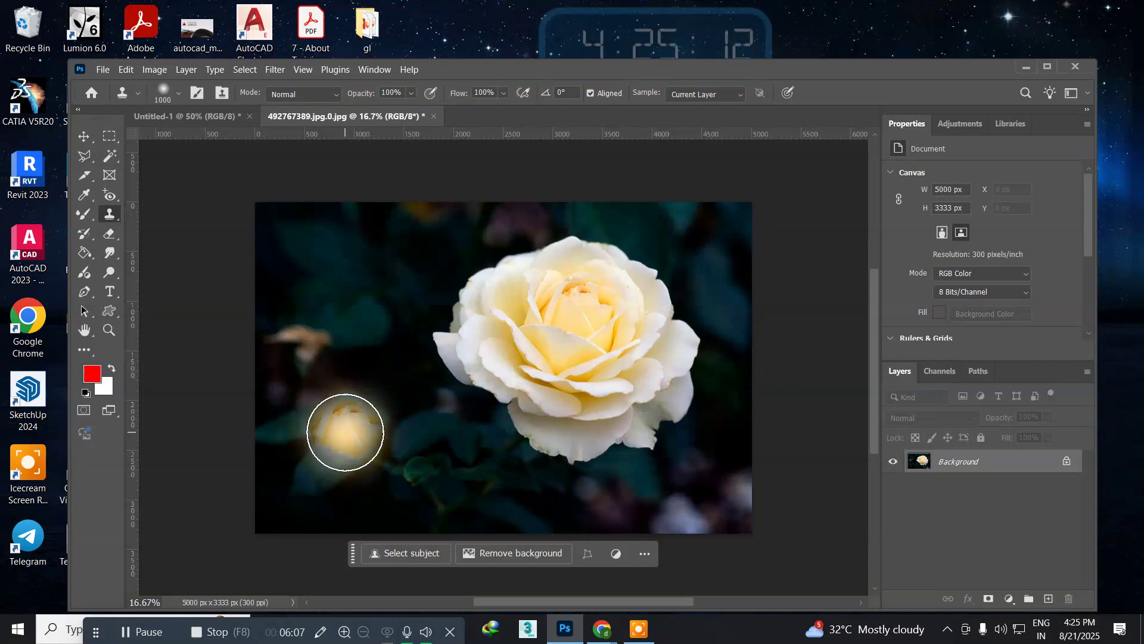
Add a new layer and clone a second rose onto it in the photo's lower-left corner
key(ctrl+shift+n)
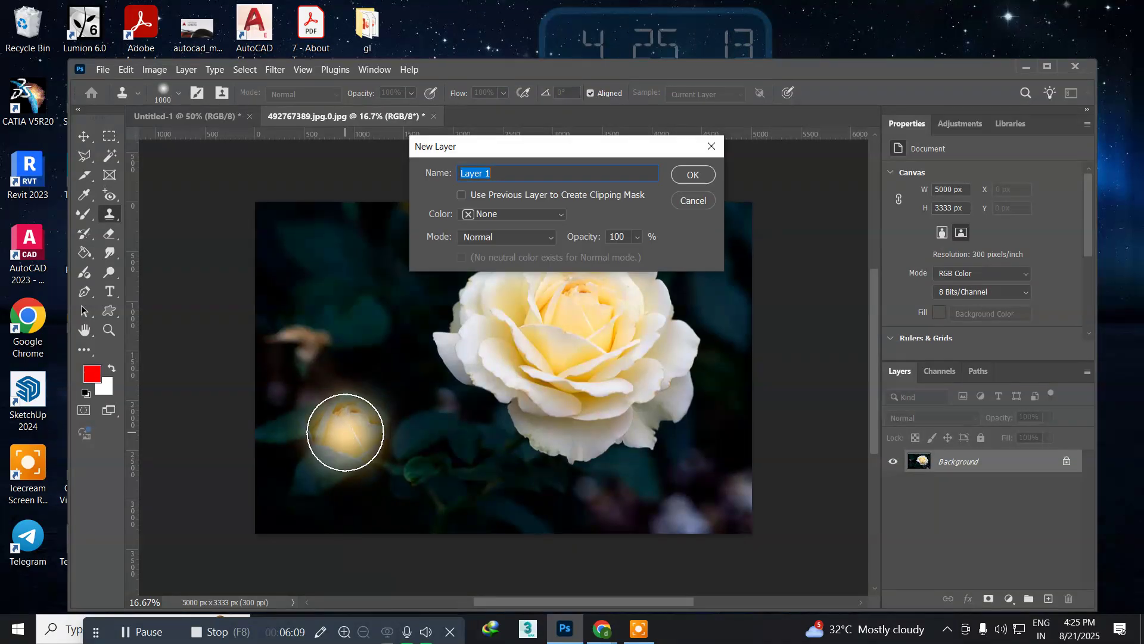
key(Escape)
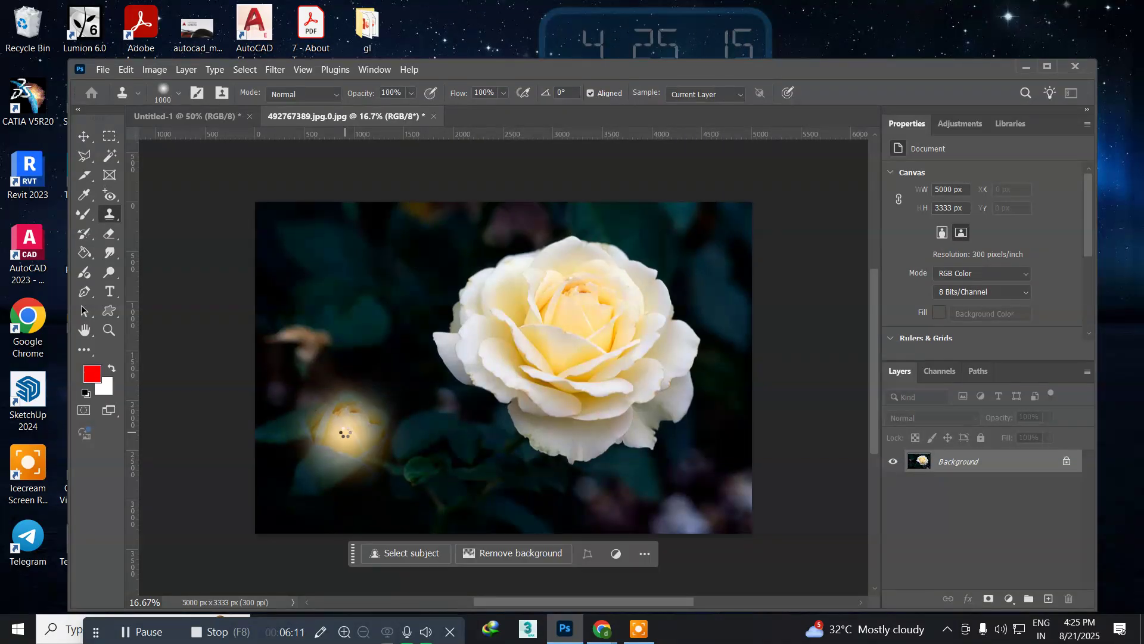
key(ctrl+shift+alt+n)
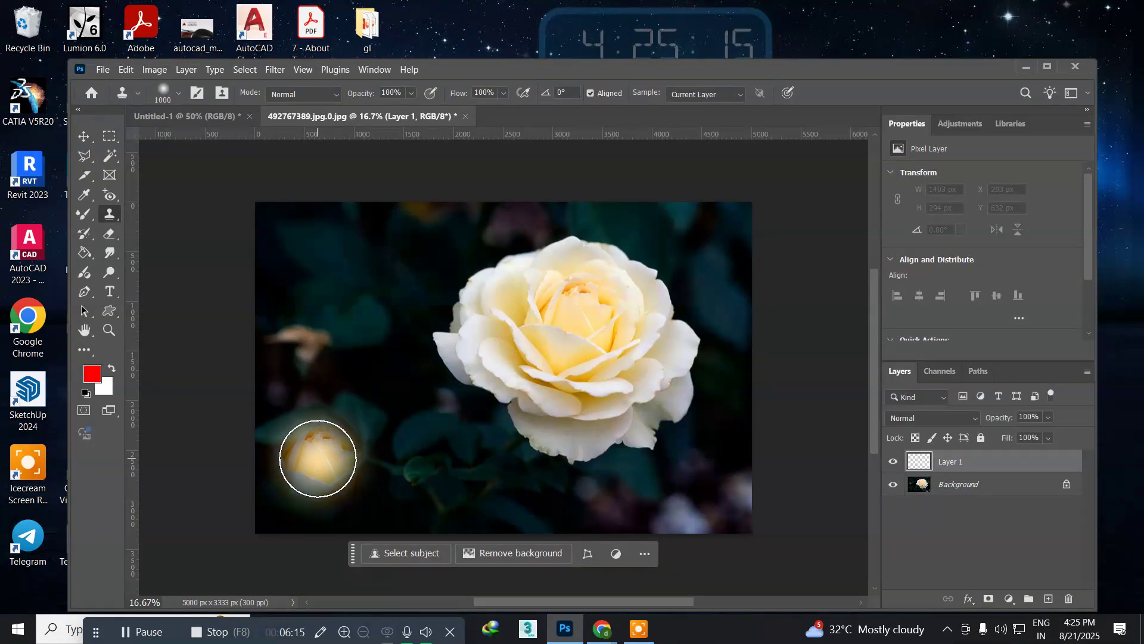
mouse_move(340, 414)
mouse_down()
mouse_move(295, 447)
mouse_move(278, 431)
mouse_move(281, 408)
mouse_move(309, 407)
mouse_move(279, 425)
mouse_move(392, 428)
mouse_move(452, 501)
mouse_move(320, 513)
mouse_move(274, 532)
mouse_move(233, 496)
mouse_move(221, 465)
mouse_move(229, 450)
mouse_move(286, 473)
mouse_move(368, 479)
mouse_move(275, 444)
mouse_move(259, 433)
mouse_move(268, 419)
mouse_move(341, 408)
mouse_move(401, 470)
mouse_move(367, 503)
mouse_move(258, 521)
mouse_up()
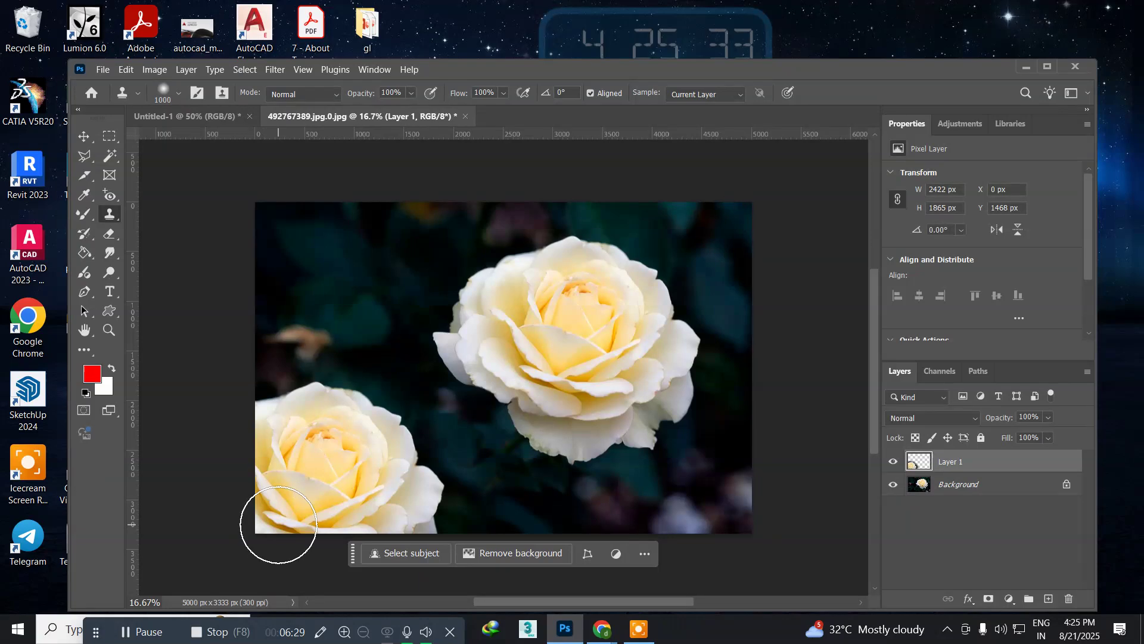
Move the cloned rose up and slightly right in the photo, and delete its layer
click(82, 137)
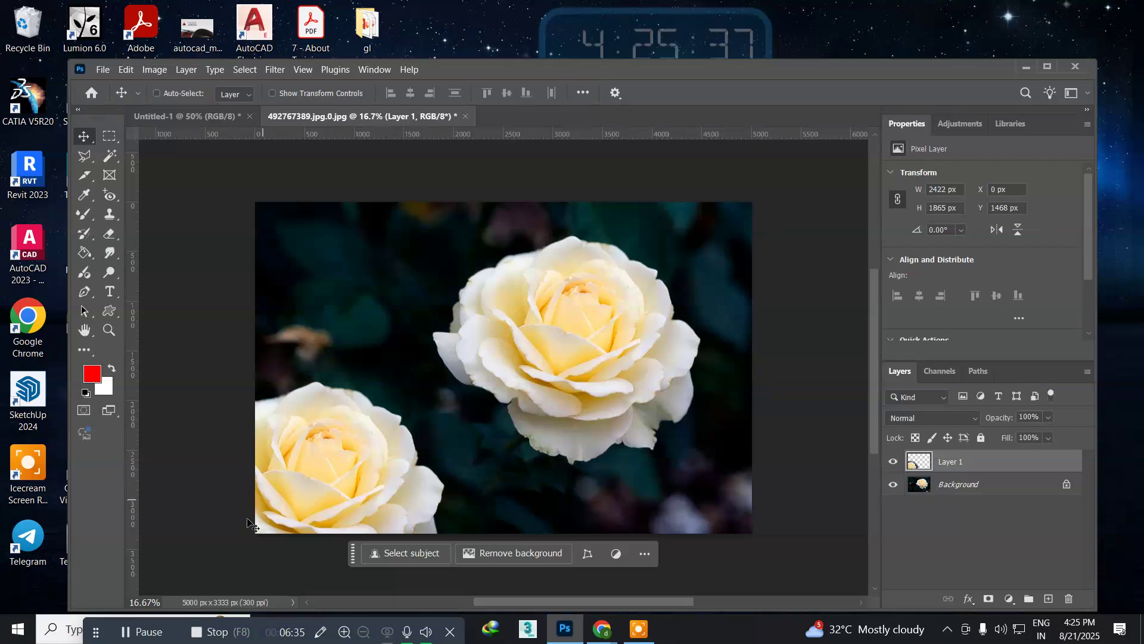
drag(311, 462, 324, 428)
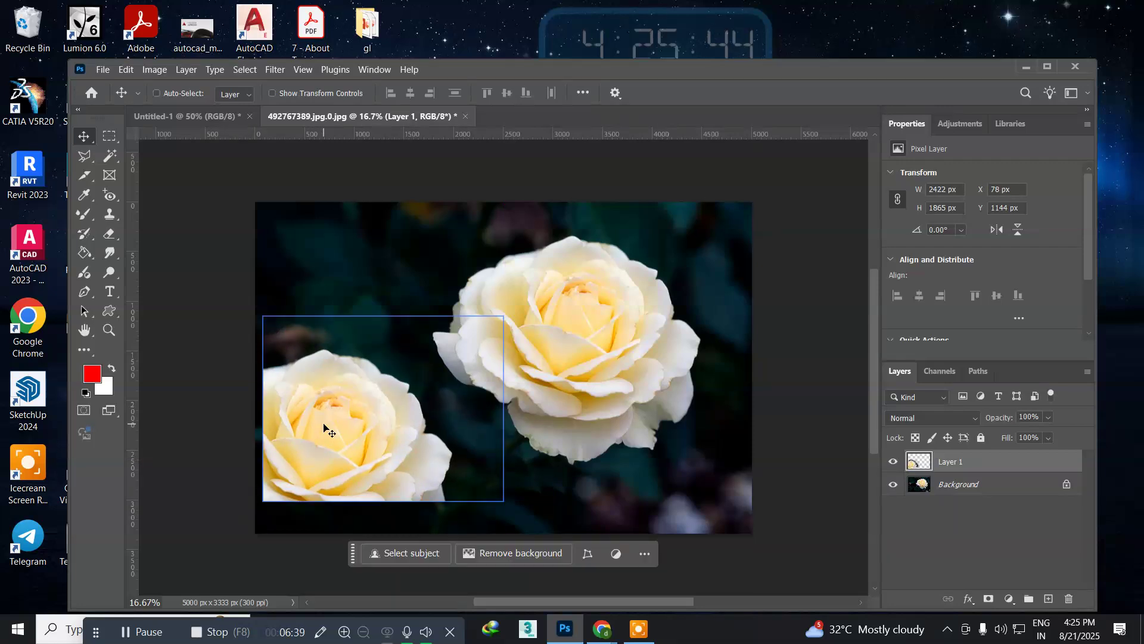
key(Delete)
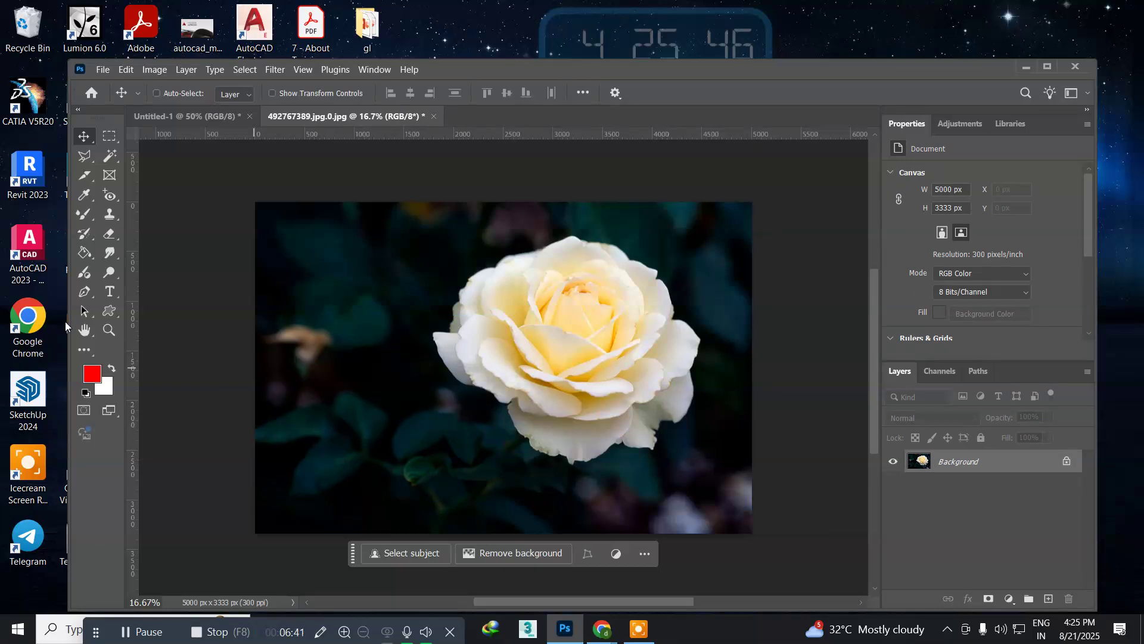
Activate the Pattern Stamp tool and choose the red pattern from the Rock Patterns group
click(111, 215)
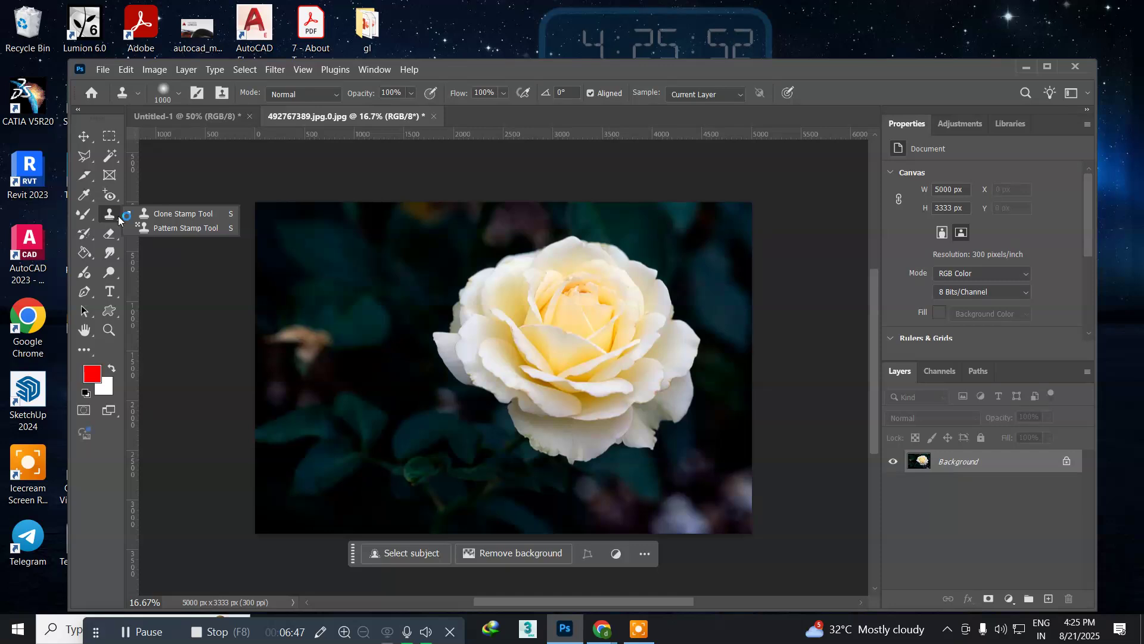
click(173, 228)
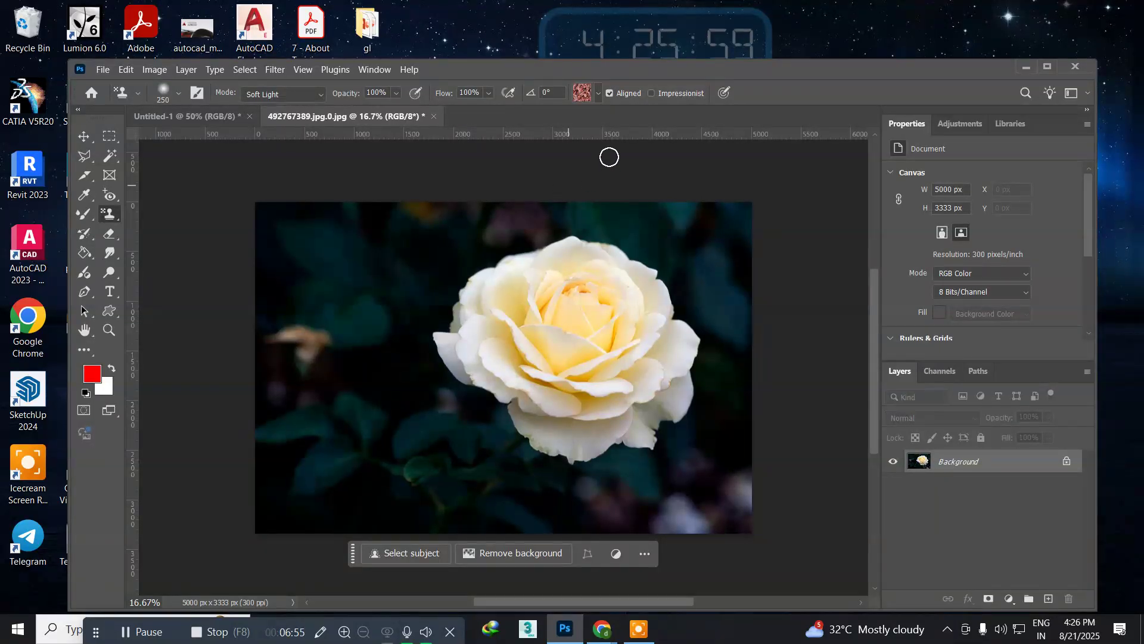
click(599, 94)
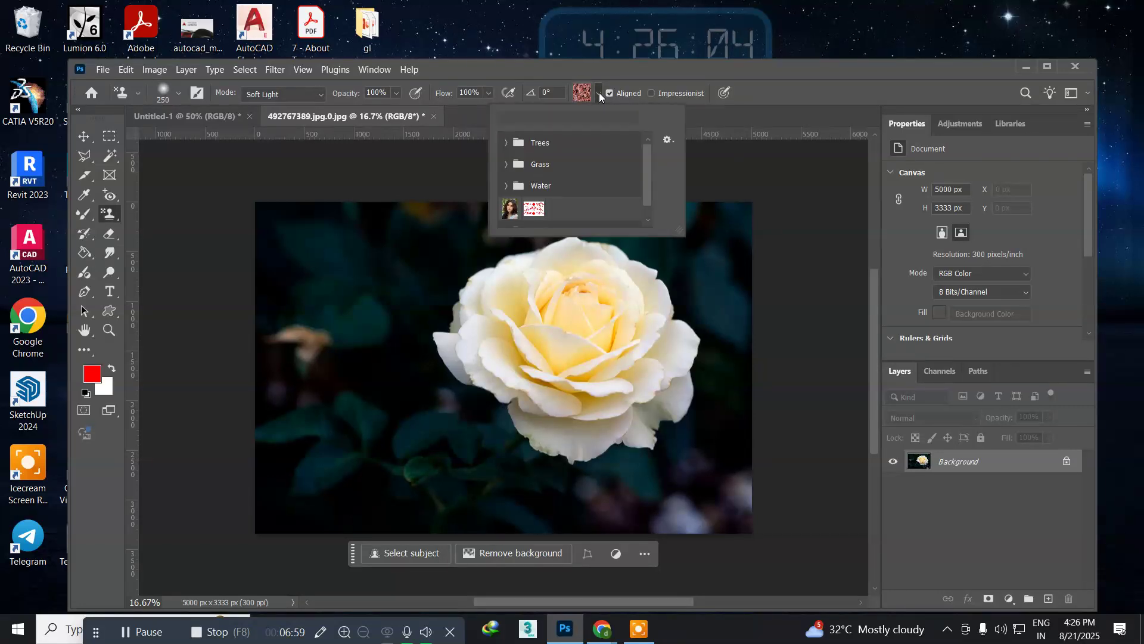
scroll(573, 206, down, 1)
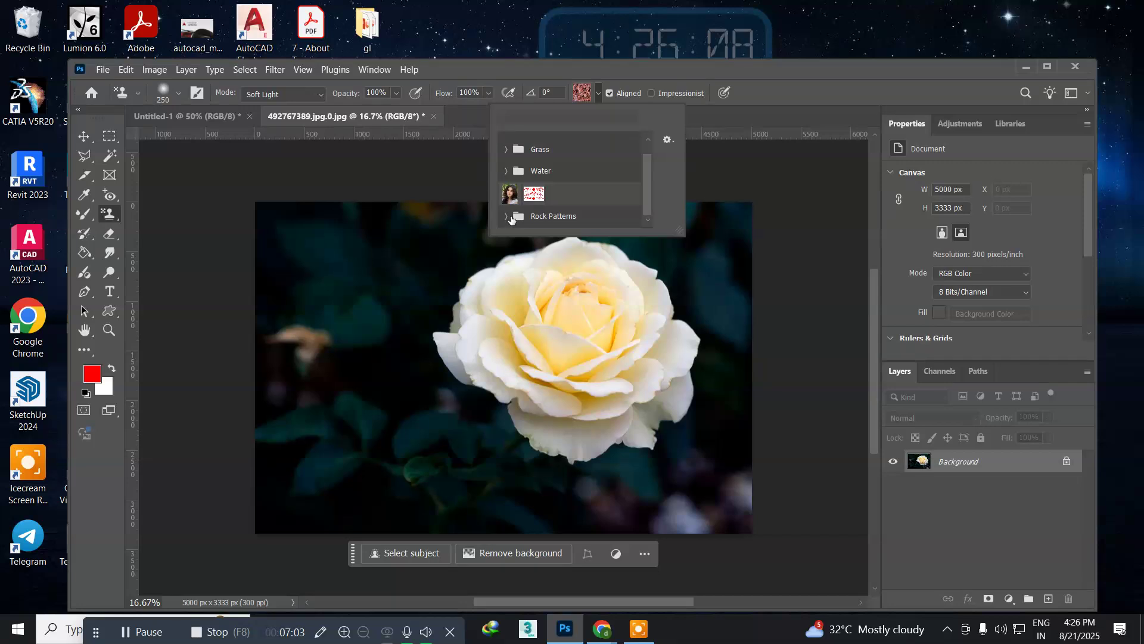
click(531, 219)
scroll(533, 222, down, 1)
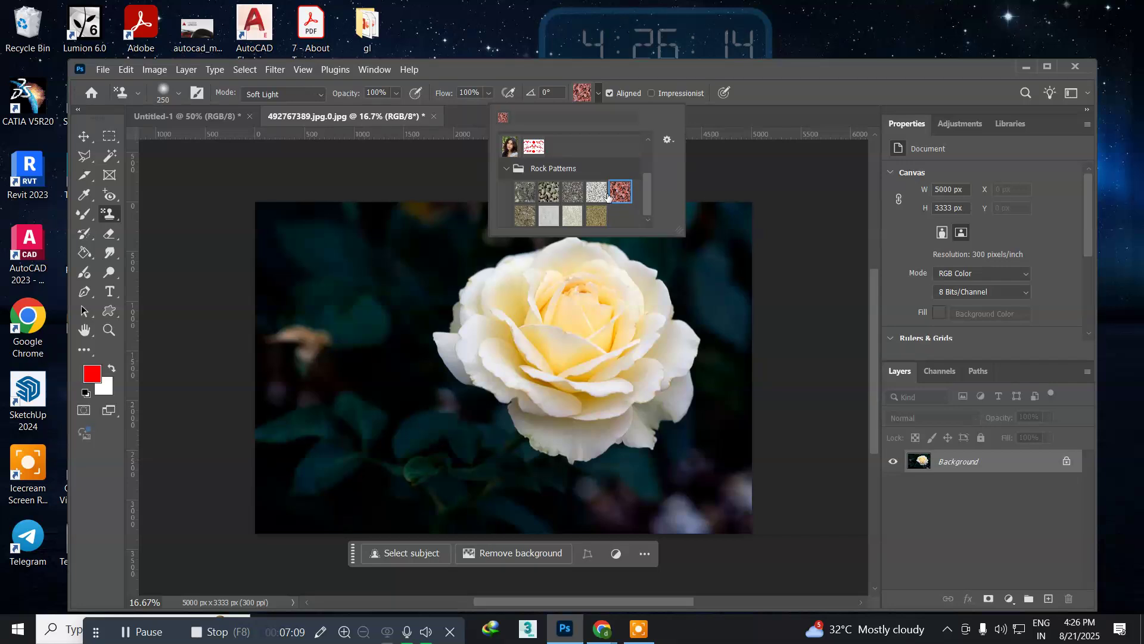
click(533, 73)
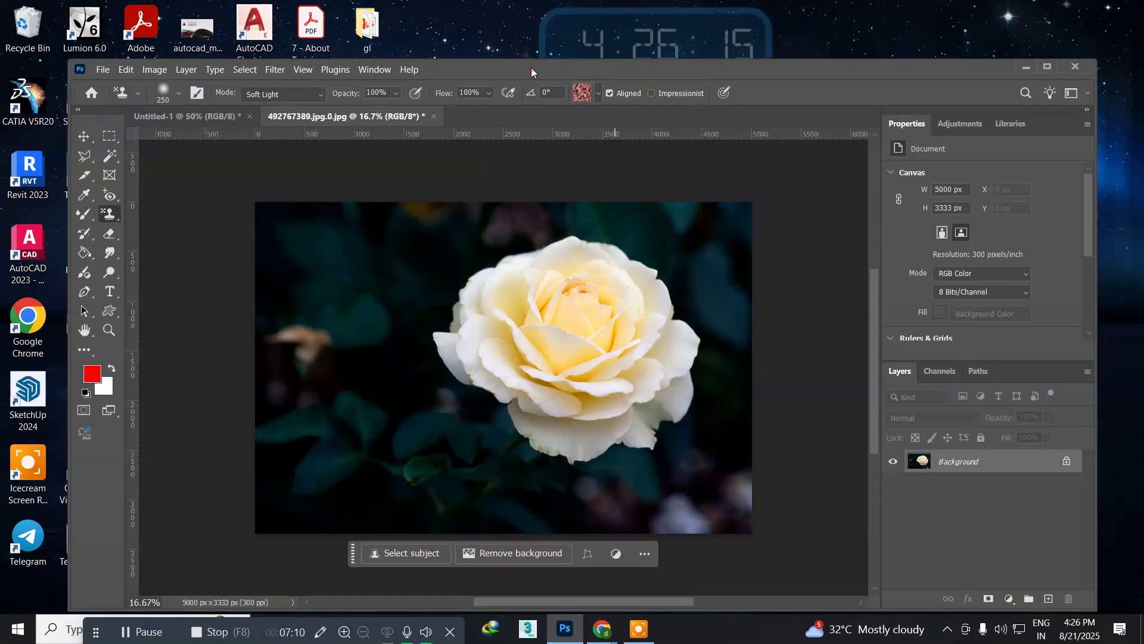
Paint the red rock pattern over the rose's petals in Soft Light mode, enlarging the brush to 600 px
click(291, 94)
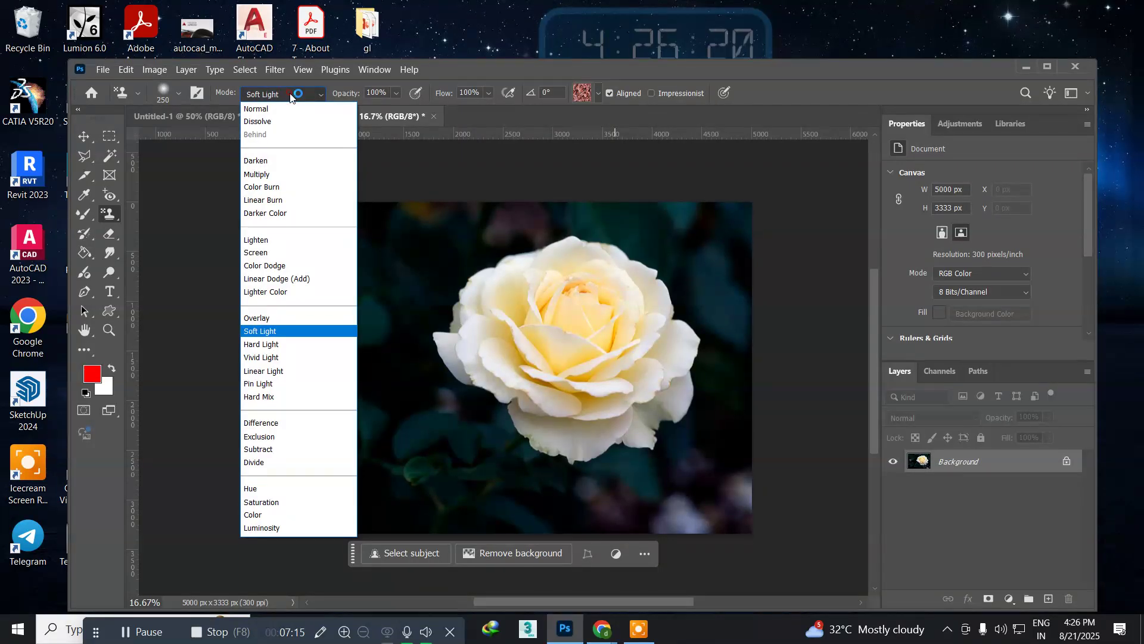
click(286, 106)
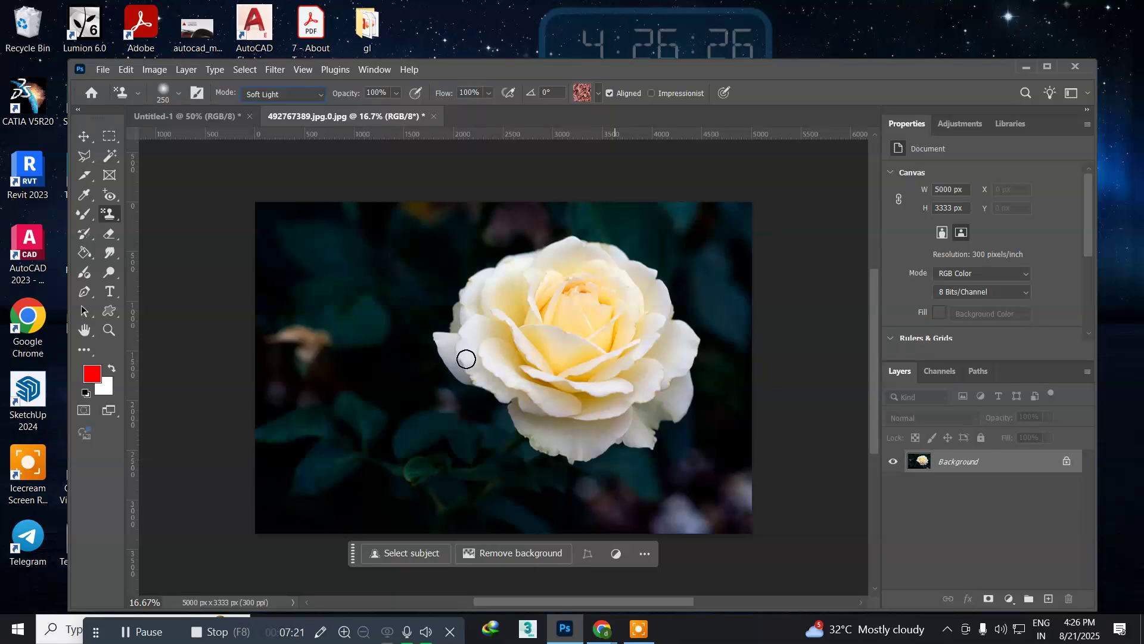
mouse_move(441, 347)
mouse_down()
mouse_move(476, 342)
mouse_move(450, 352)
mouse_move(467, 352)
mouse_move(488, 299)
mouse_move(559, 258)
mouse_move(578, 267)
mouse_move(498, 340)
mouse_move(567, 347)
mouse_move(600, 284)
mouse_move(651, 286)
mouse_move(664, 339)
mouse_move(606, 268)
mouse_move(500, 320)
mouse_move(495, 397)
mouse_move(552, 429)
mouse_move(608, 416)
mouse_move(662, 373)
mouse_move(683, 391)
mouse_move(632, 425)
mouse_move(513, 447)
mouse_up()
key(bracketright)
key(bracketright)
key(bracketright)
key(bracketright)
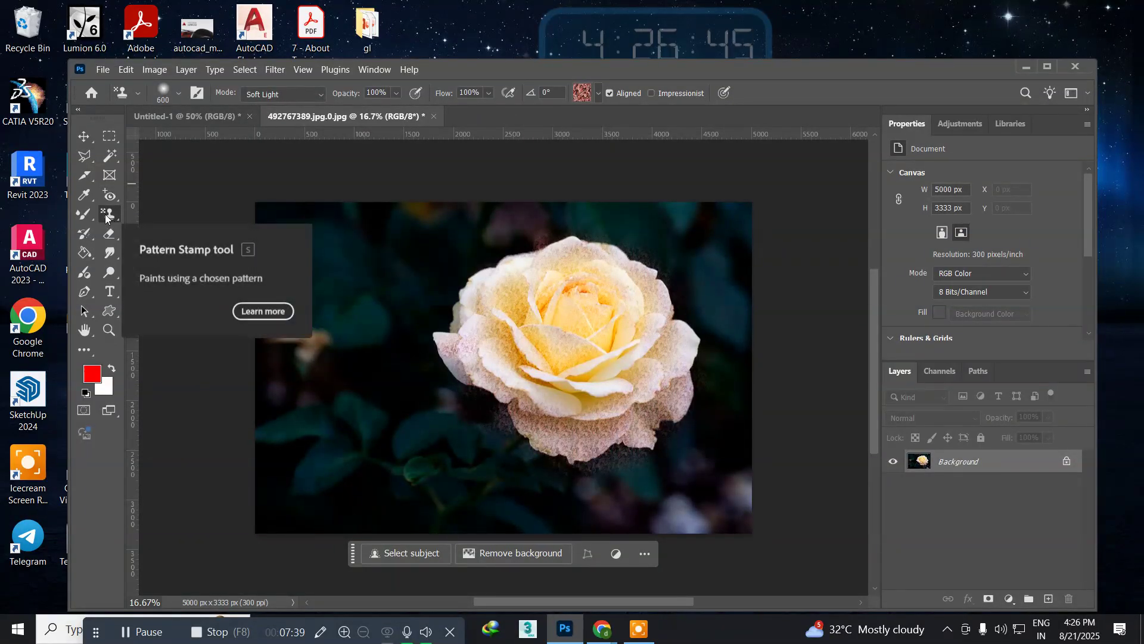
Remove the stamped pattern from the whole rose with the History Brush tool at 1100 px
click(78, 234)
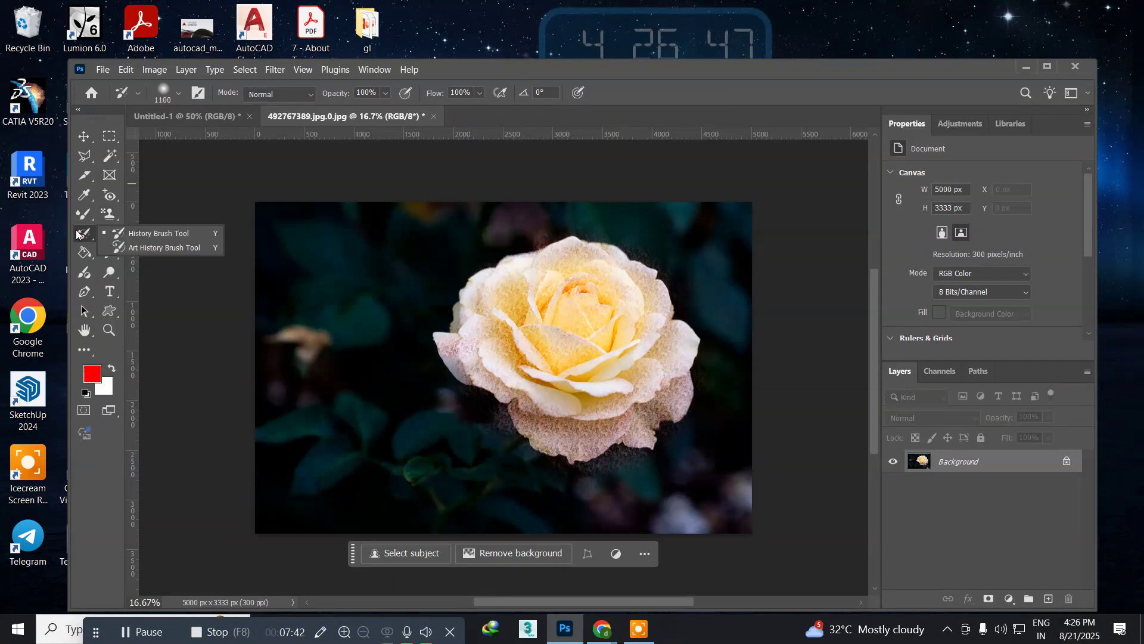
click(135, 235)
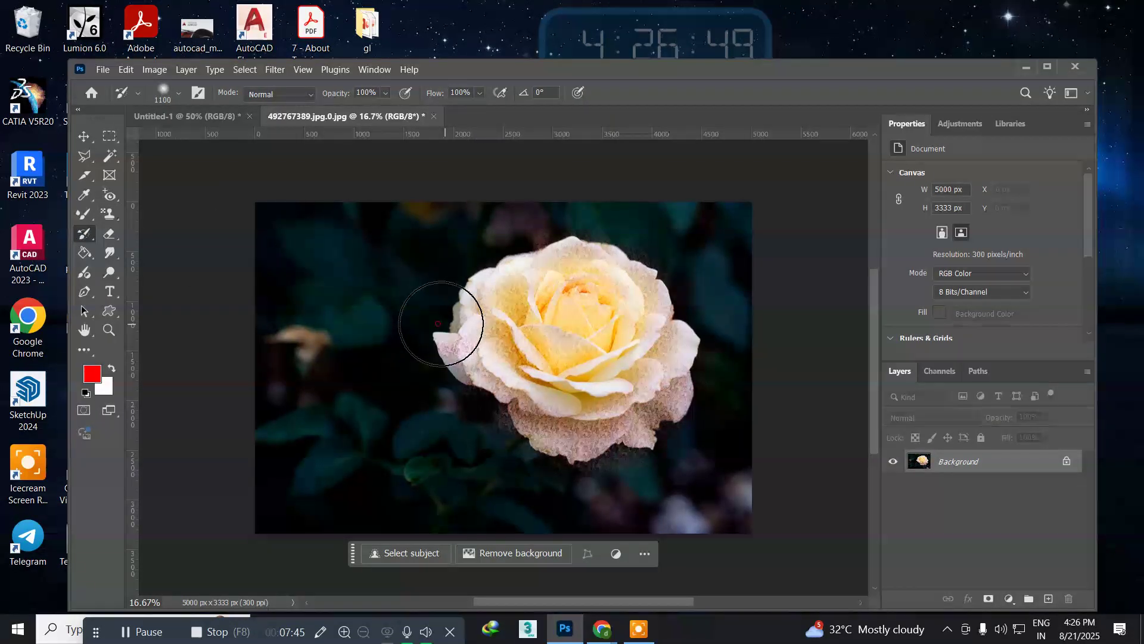
mouse_move(626, 238)
mouse_down()
mouse_move(631, 248)
mouse_move(467, 334)
mouse_move(577, 360)
mouse_move(694, 322)
mouse_move(593, 298)
mouse_move(421, 370)
mouse_move(618, 403)
mouse_move(685, 367)
mouse_move(674, 384)
mouse_move(486, 417)
mouse_move(444, 382)
mouse_move(633, 371)
mouse_move(661, 310)
mouse_move(621, 276)
mouse_move(654, 399)
mouse_move(694, 377)
mouse_move(499, 407)
mouse_move(453, 339)
mouse_move(647, 304)
mouse_move(384, 329)
mouse_move(328, 353)
mouse_up()
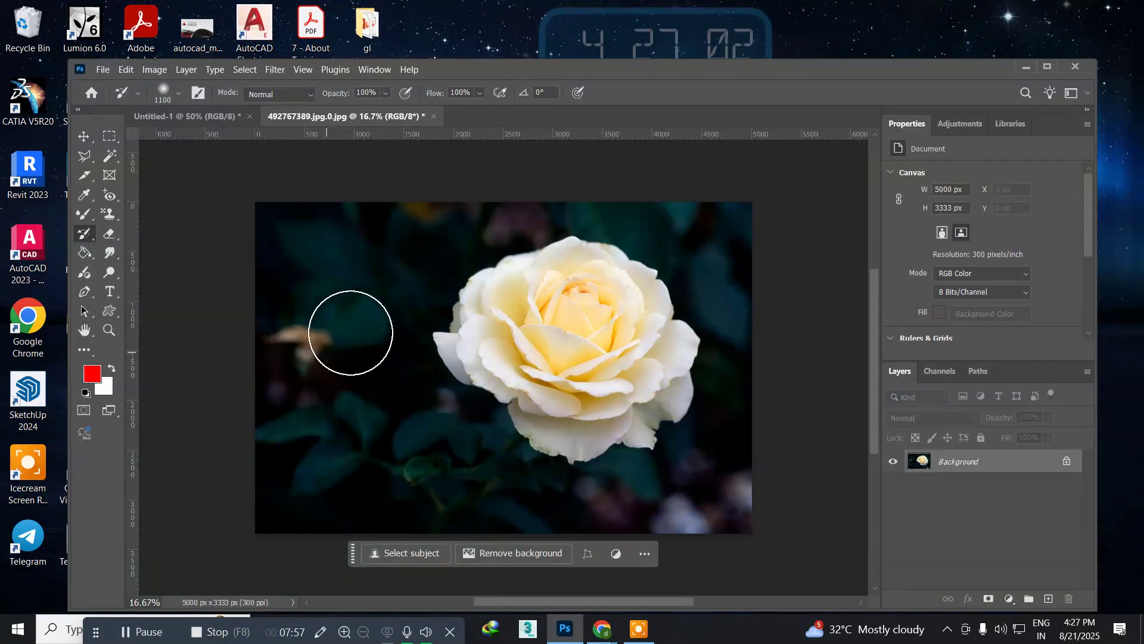
Smear the rose with the Art History Brush tool, using the Tight Short style and an 800 px brush
right_click(85, 238)
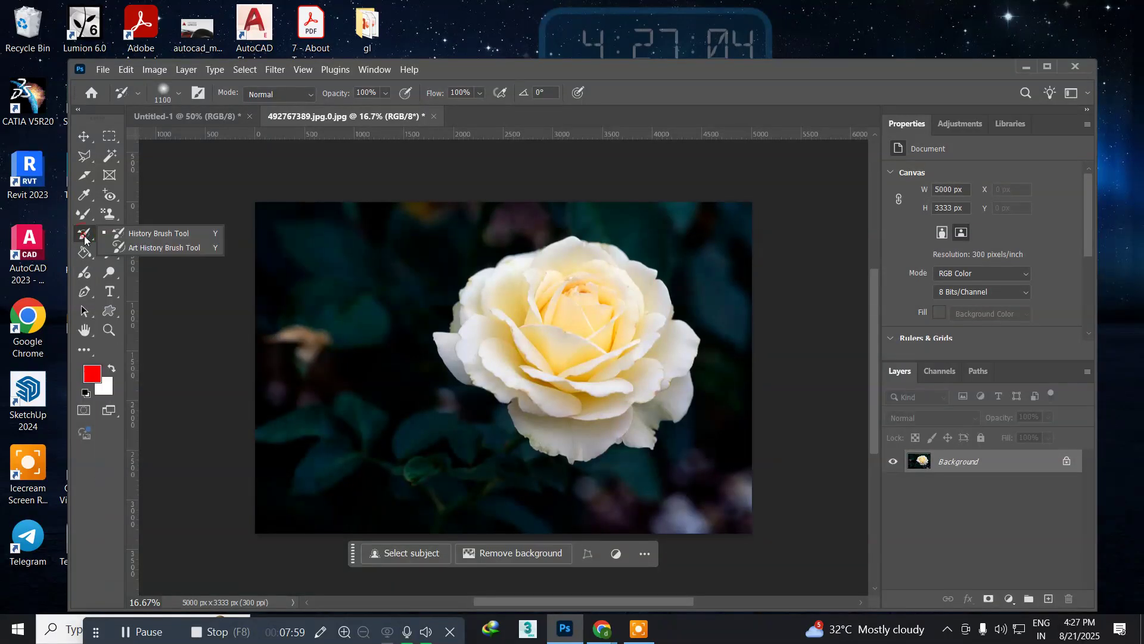
click(142, 255)
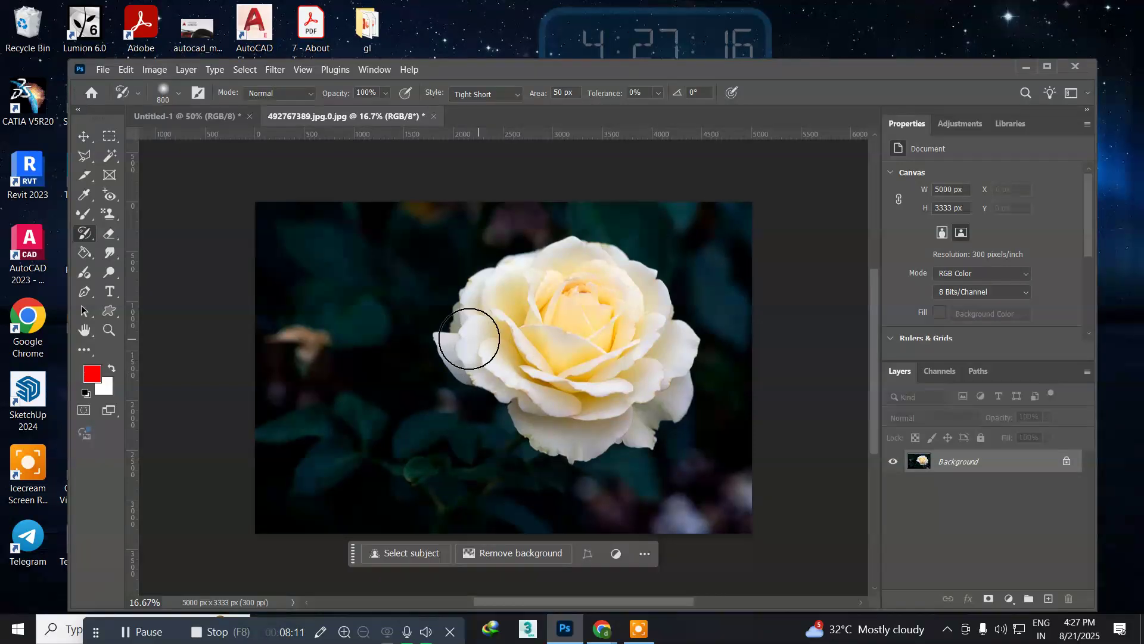
mouse_move(470, 337)
mouse_down()
mouse_move(501, 321)
mouse_move(552, 324)
mouse_move(567, 304)
mouse_move(598, 298)
mouse_move(663, 335)
mouse_move(669, 327)
mouse_move(644, 393)
mouse_move(537, 410)
mouse_move(475, 403)
mouse_move(624, 449)
mouse_move(656, 428)
mouse_up()
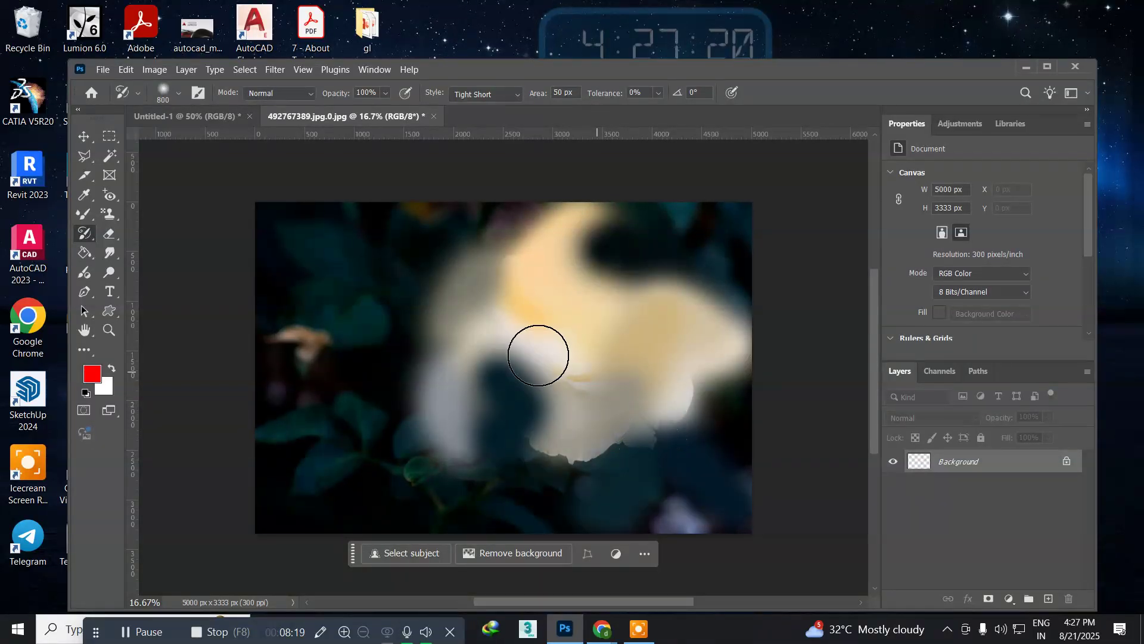
Restore the smeared rose and its surroundings with the History Brush tool, finishing with the Move tool active
click(84, 235)
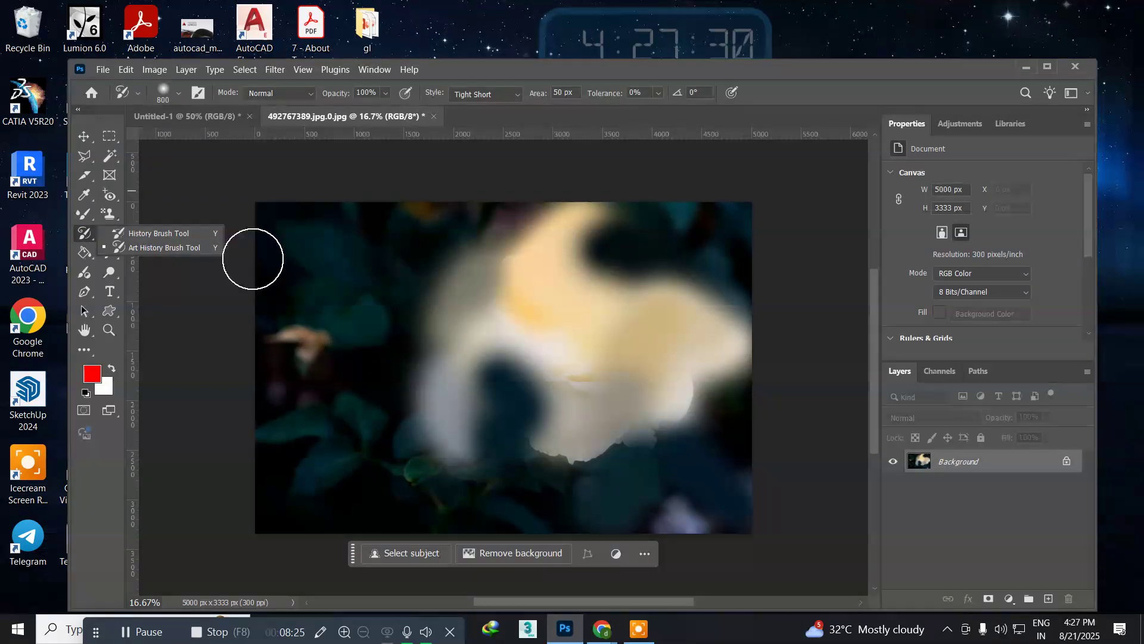
click(164, 233)
mouse_move(407, 339)
mouse_down()
mouse_move(409, 358)
mouse_move(480, 269)
mouse_move(592, 204)
mouse_move(642, 193)
mouse_move(626, 225)
mouse_move(776, 268)
mouse_move(695, 304)
mouse_move(510, 314)
mouse_move(485, 340)
mouse_move(647, 240)
mouse_move(376, 481)
mouse_move(449, 416)
mouse_move(582, 404)
mouse_move(728, 347)
mouse_move(739, 358)
mouse_move(641, 465)
mouse_move(455, 490)
mouse_move(651, 477)
mouse_move(445, 383)
mouse_move(656, 281)
mouse_move(713, 202)
mouse_move(737, 286)
mouse_move(386, 376)
mouse_move(513, 475)
mouse_move(685, 467)
mouse_move(716, 310)
mouse_move(453, 382)
mouse_move(485, 281)
mouse_move(593, 230)
mouse_move(335, 251)
mouse_up()
click(93, 145)
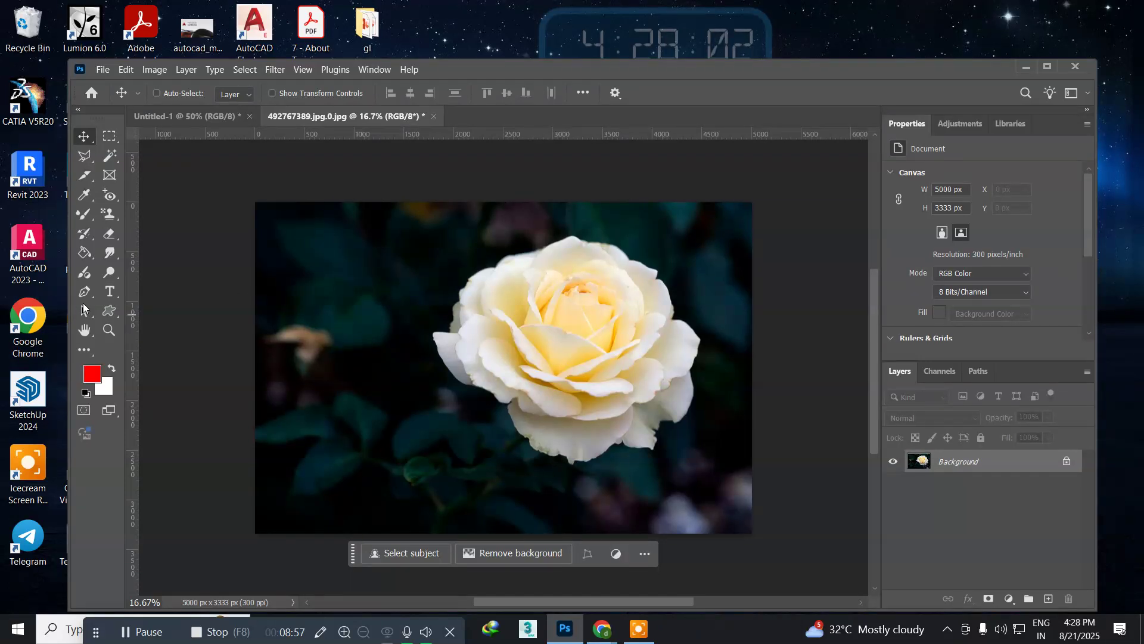
Activate the Eraser tool and close the rose photo without saving its changes
click(104, 237)
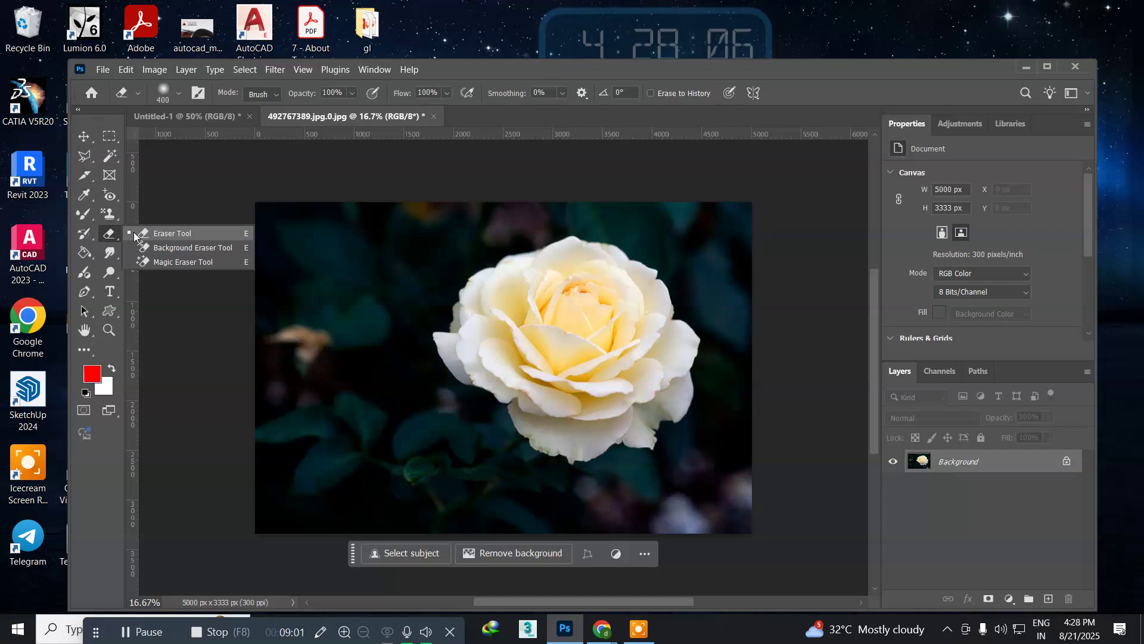
click(434, 118)
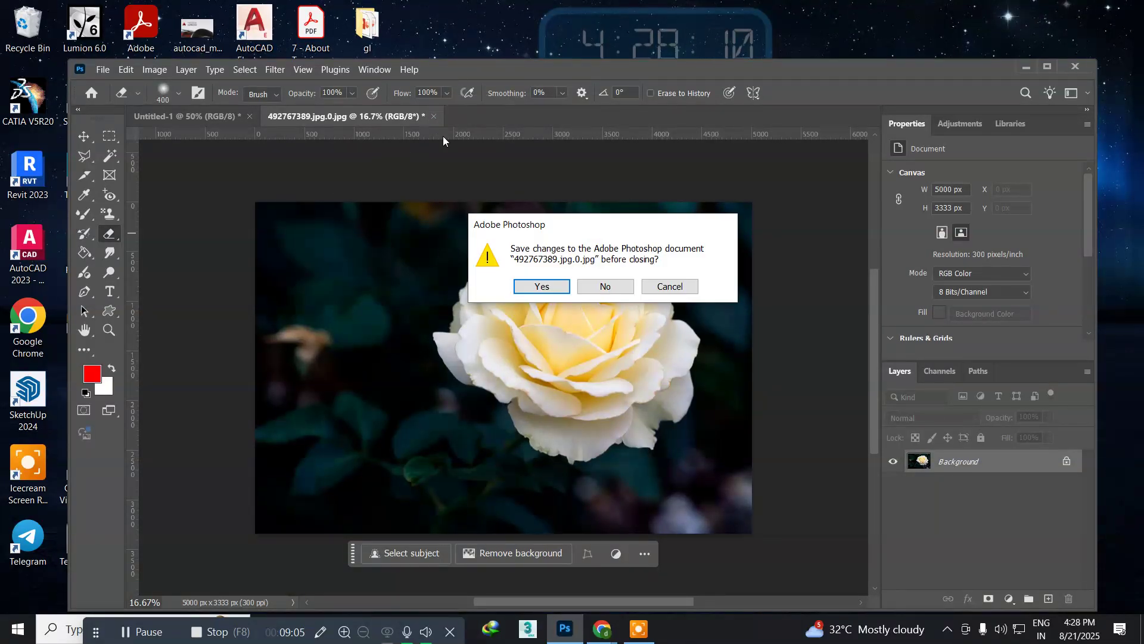
click(604, 286)
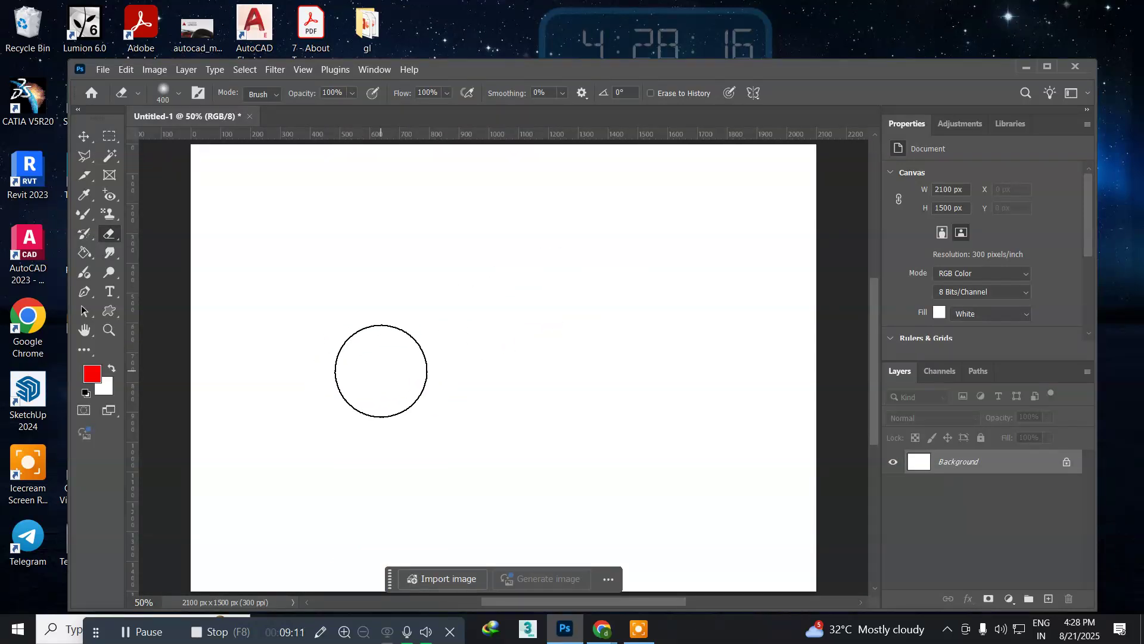
click(102, 69)
click(121, 98)
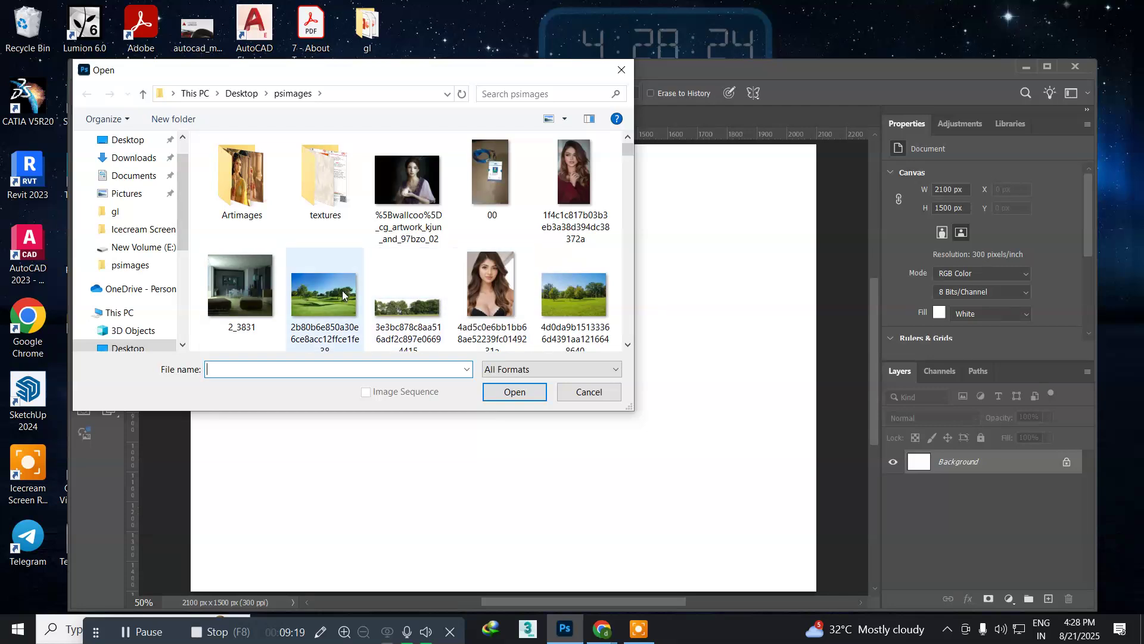
click(325, 296)
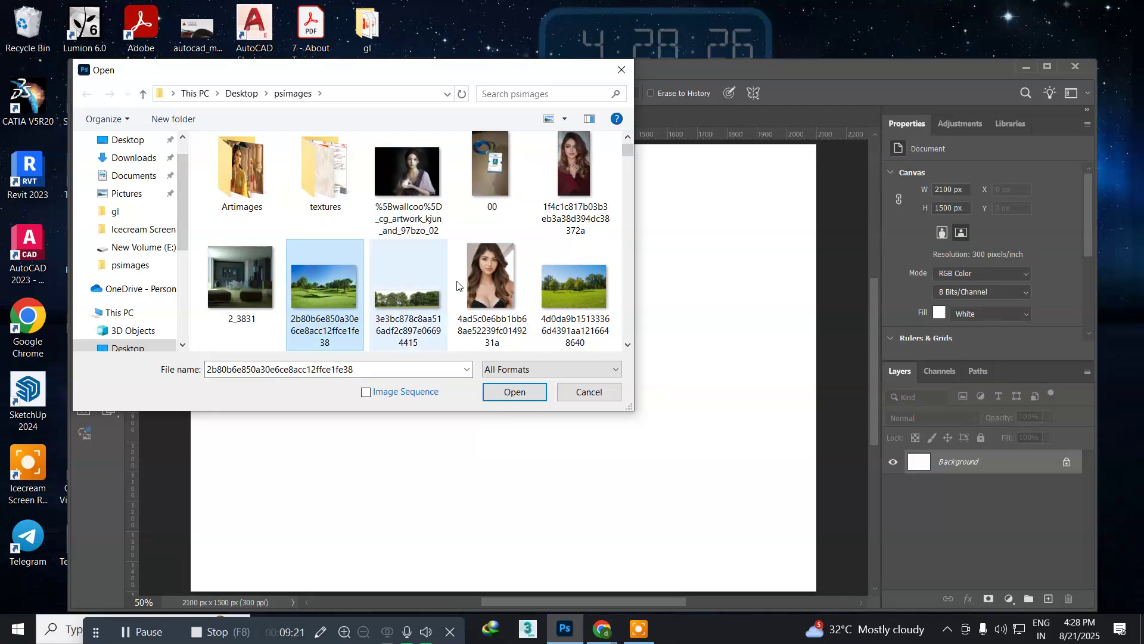
ctrl+click(574, 288)
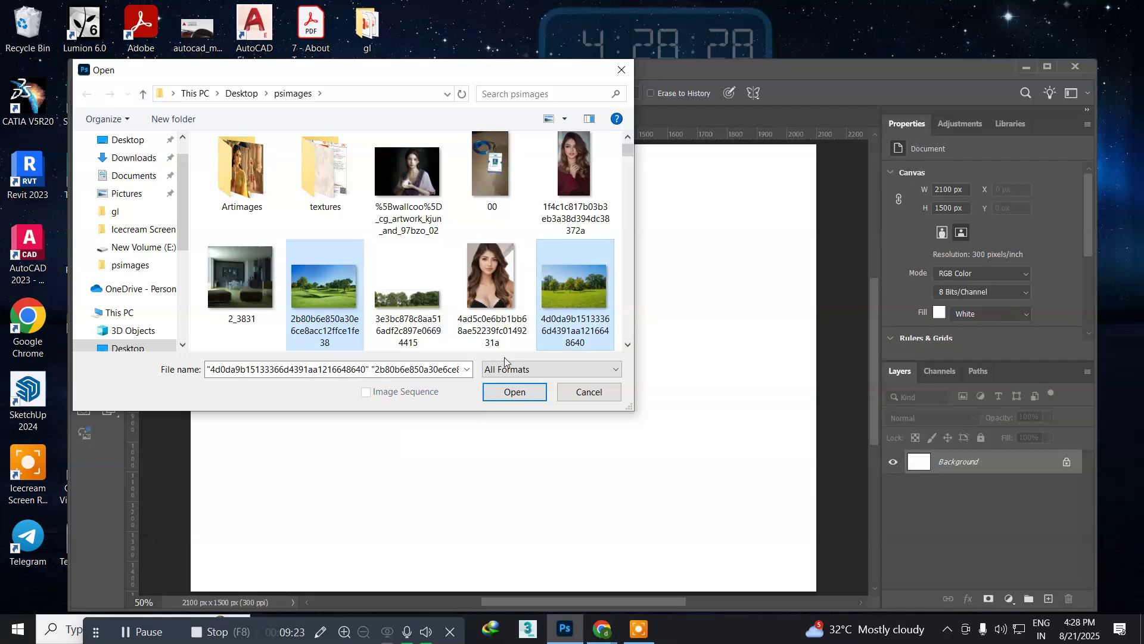
click(515, 392)
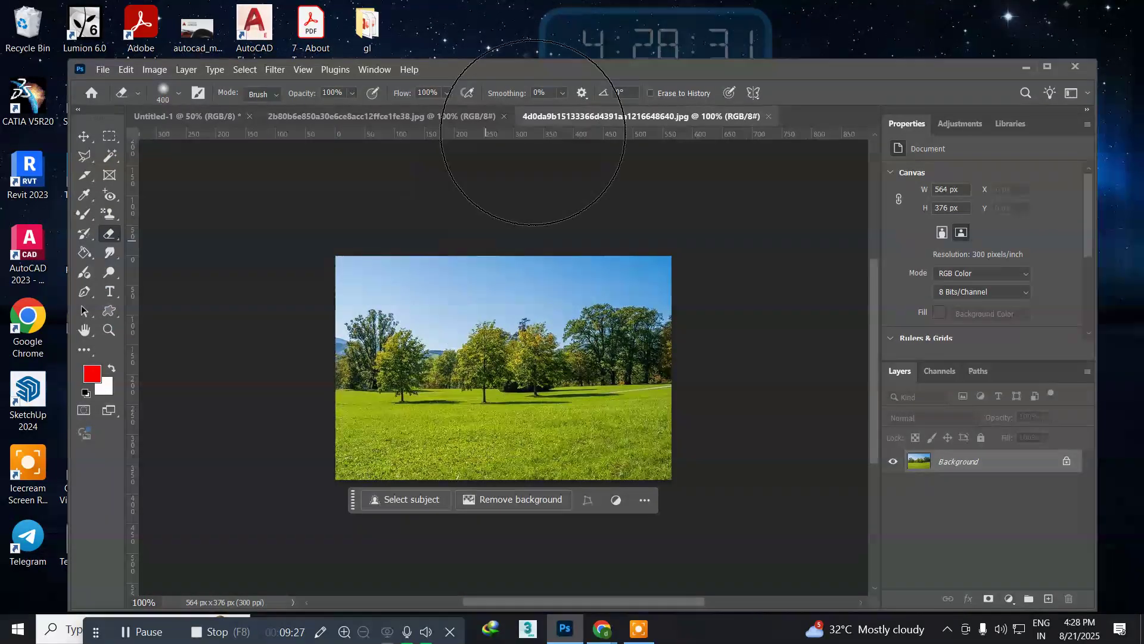
drag(527, 118, 623, 190)
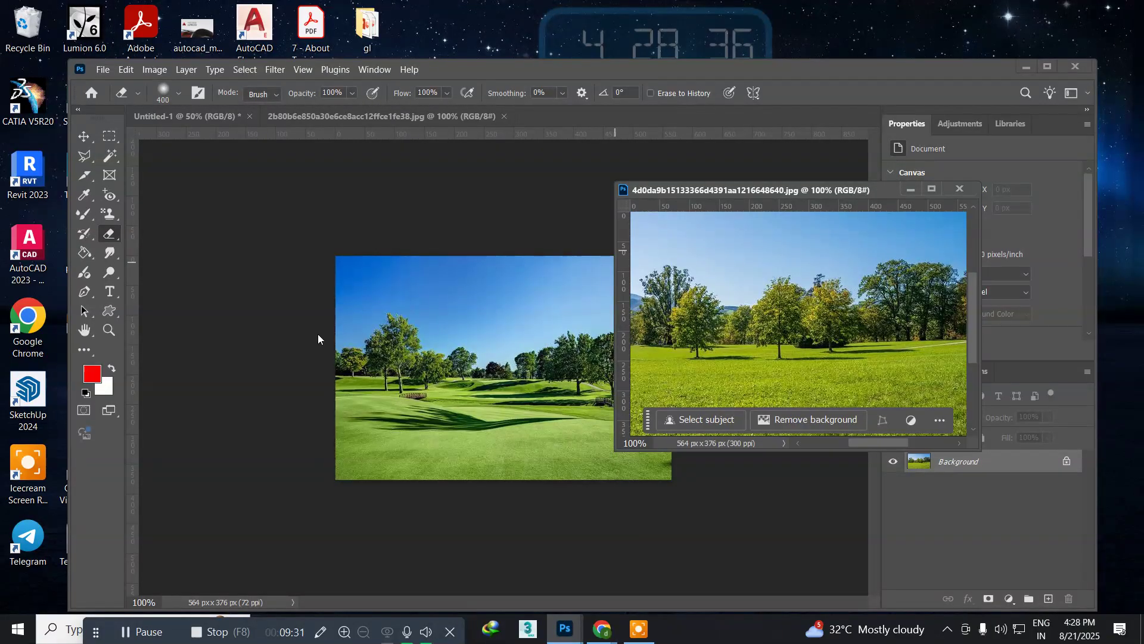
click(82, 136)
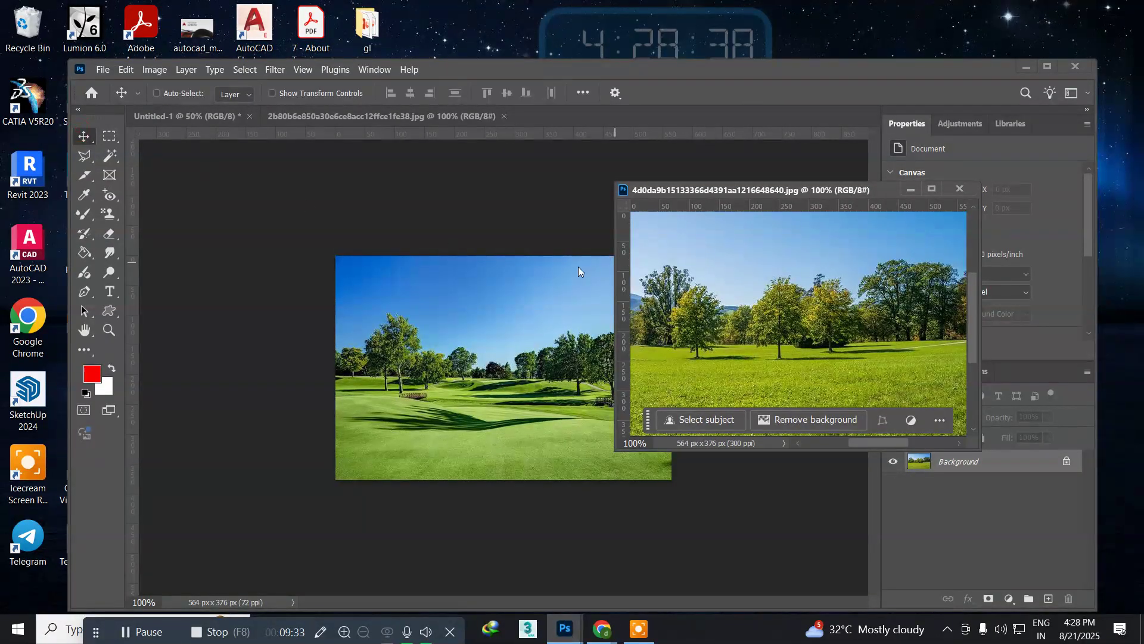
drag(661, 373, 503, 410)
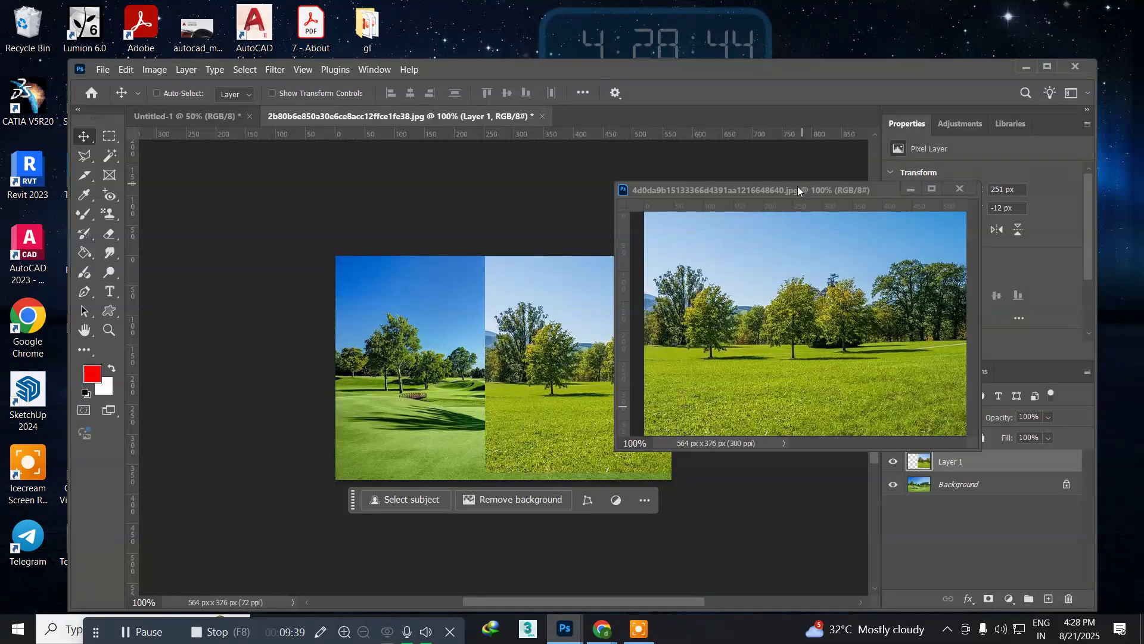
Close the floating source image and fit the copied meadow layer exactly over the canvas at 564 × 376 px
drag(789, 192, 548, 222)
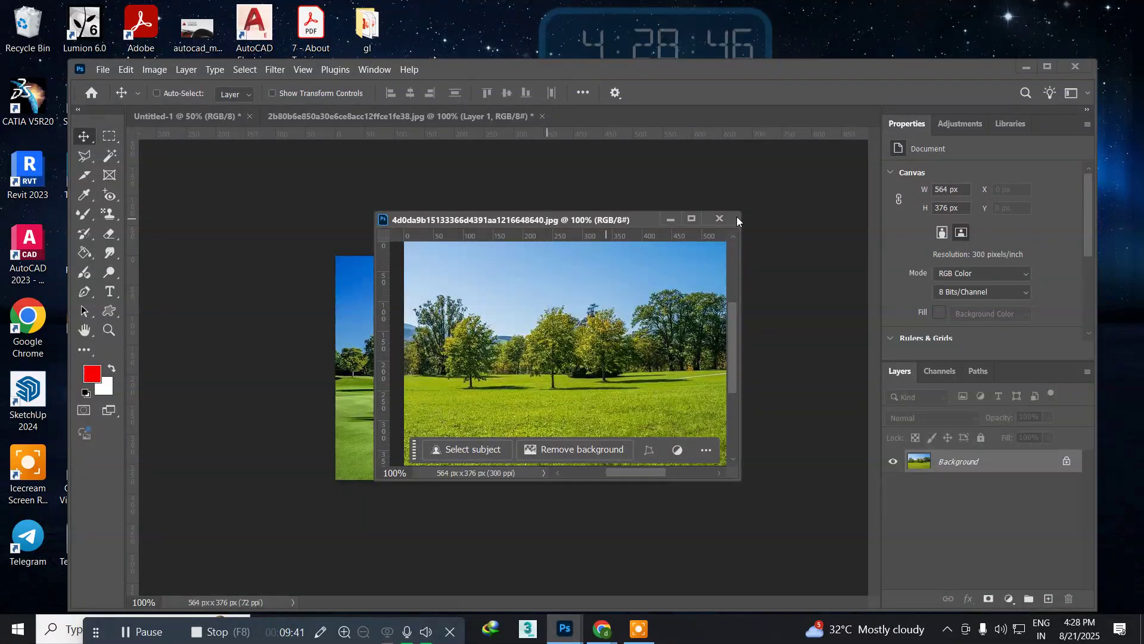
click(721, 219)
drag(549, 333, 401, 340)
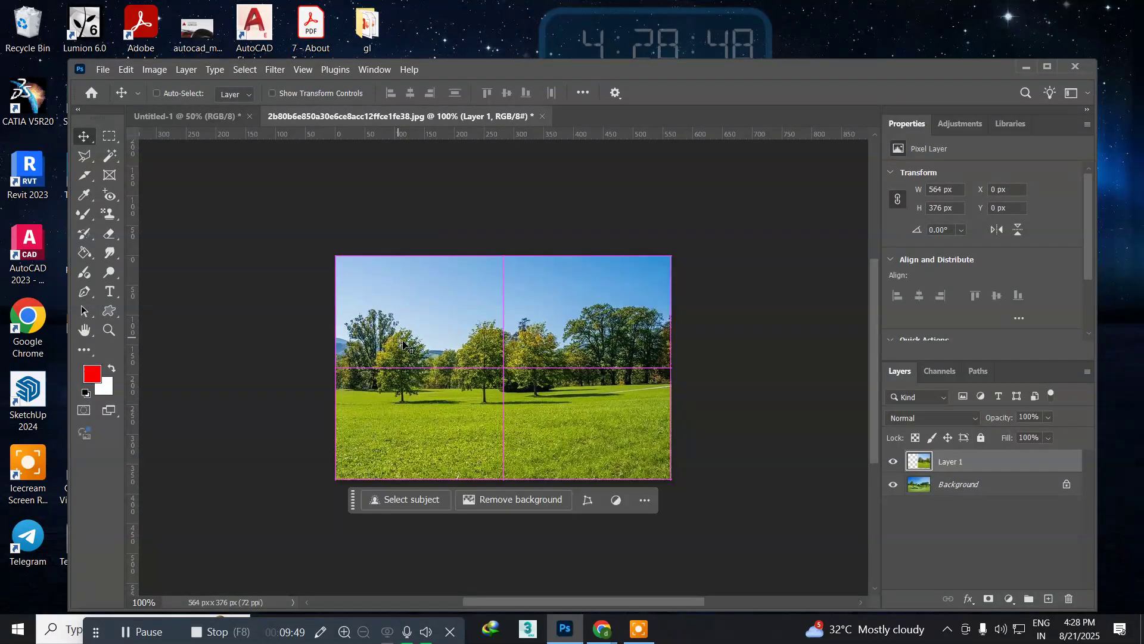
key(ctrl)
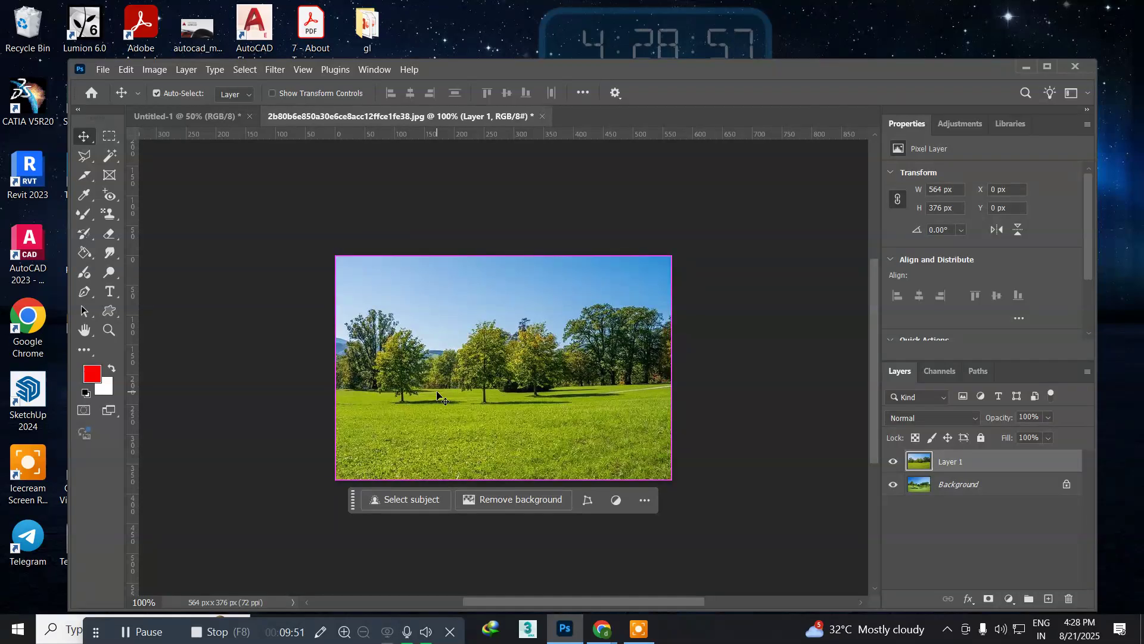
key(ctrl+t)
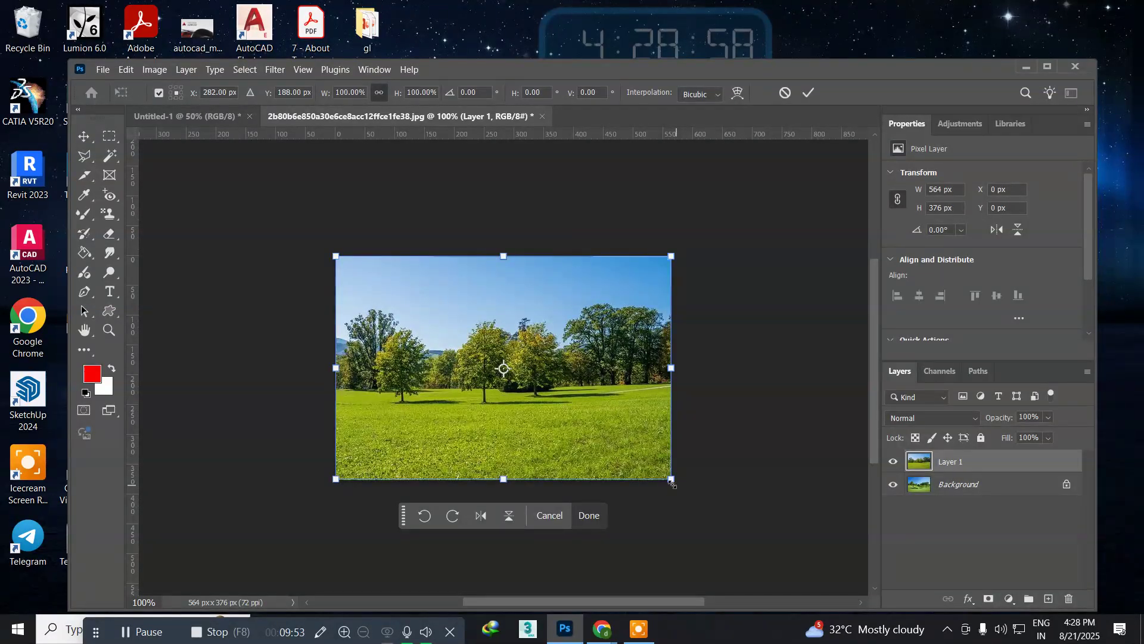
key(Return)
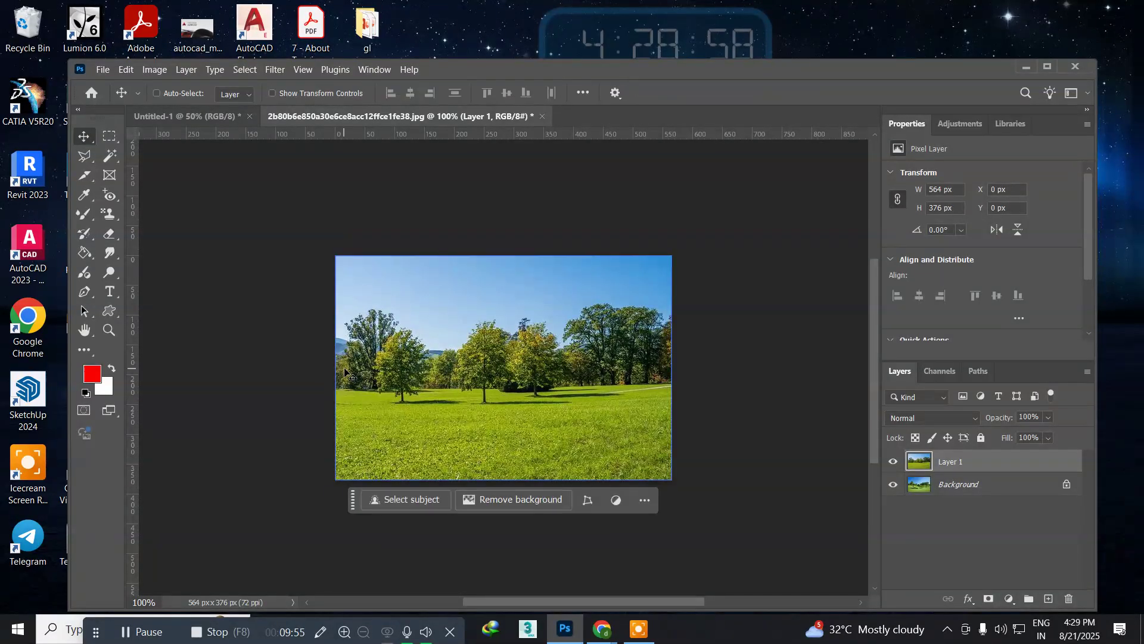
Activate the Eraser tool and choose the Soft Round brush at 400 px with 0% hardness
drag(109, 234, 149, 236)
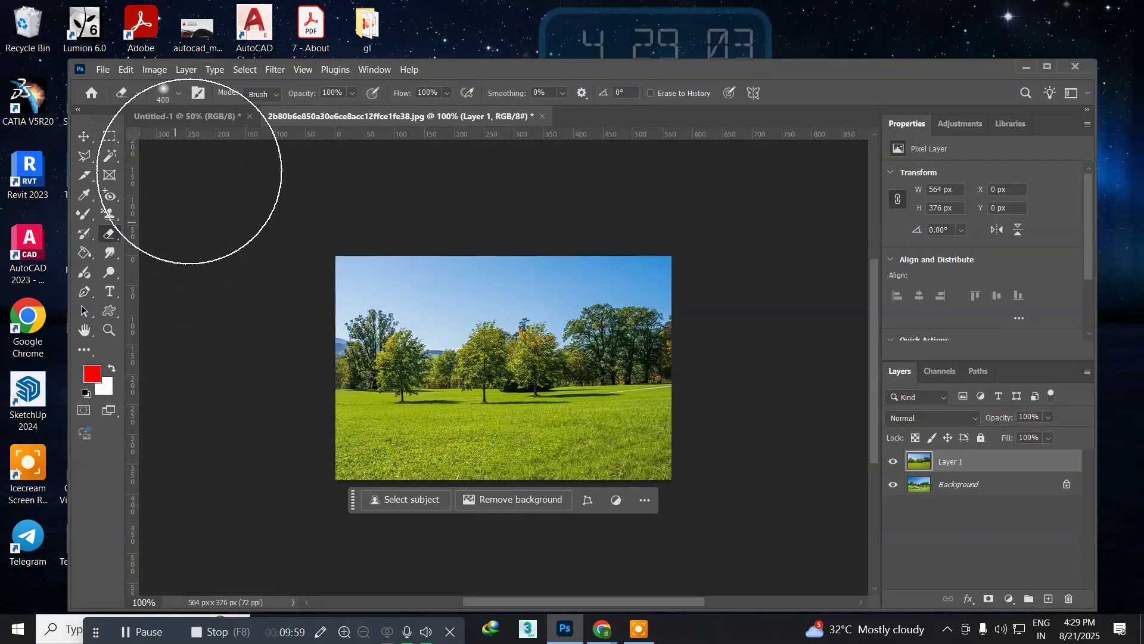
click(176, 92)
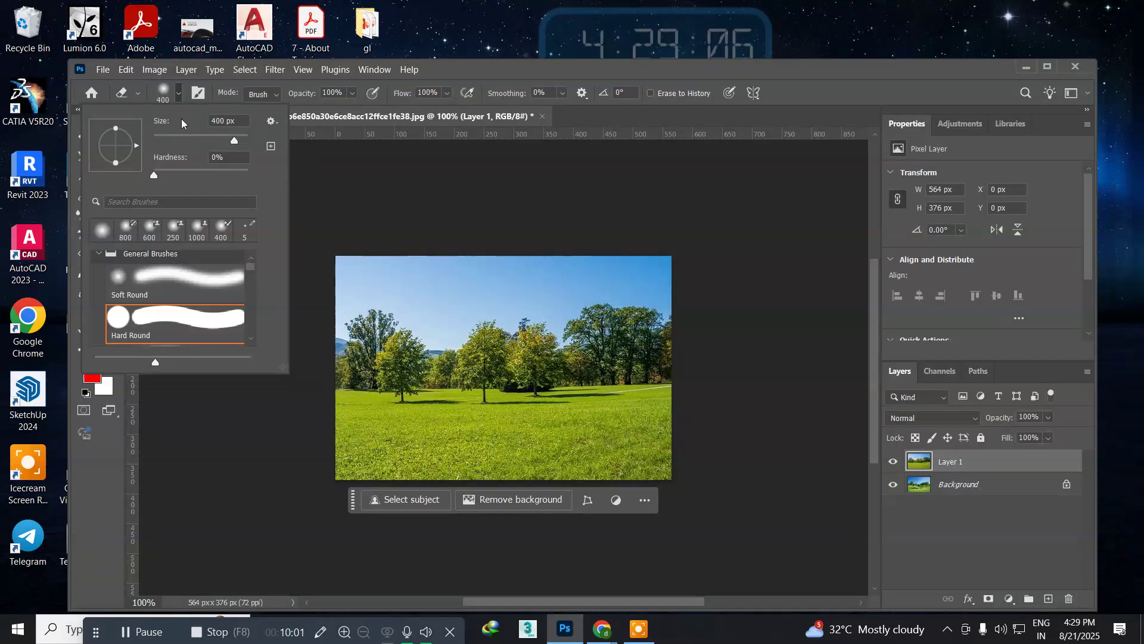
click(177, 283)
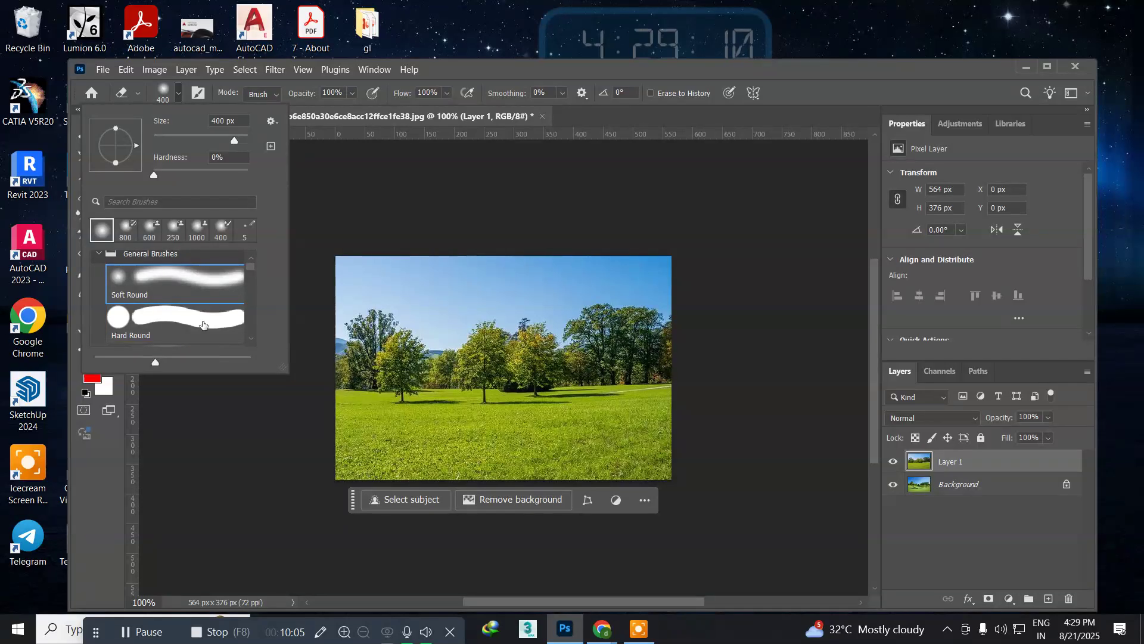
Reduce the eraser brush to 250 px and erase the sky and the lower-left grass of Layer 1 to blend it with the background
click(486, 76)
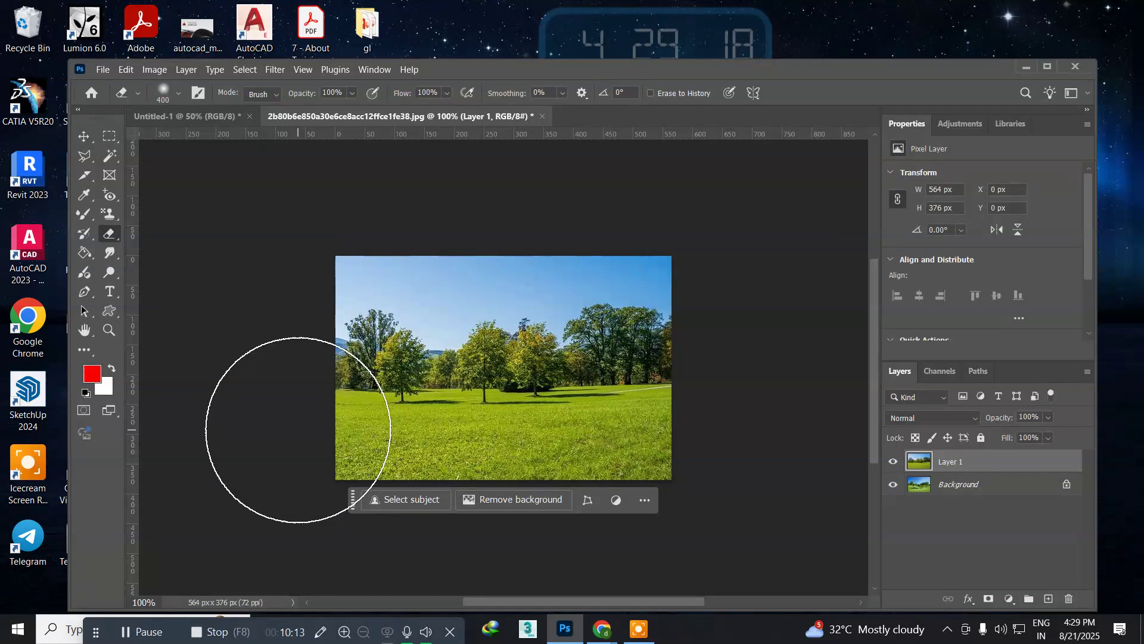
key(bracketleft)
key(bracketleft)
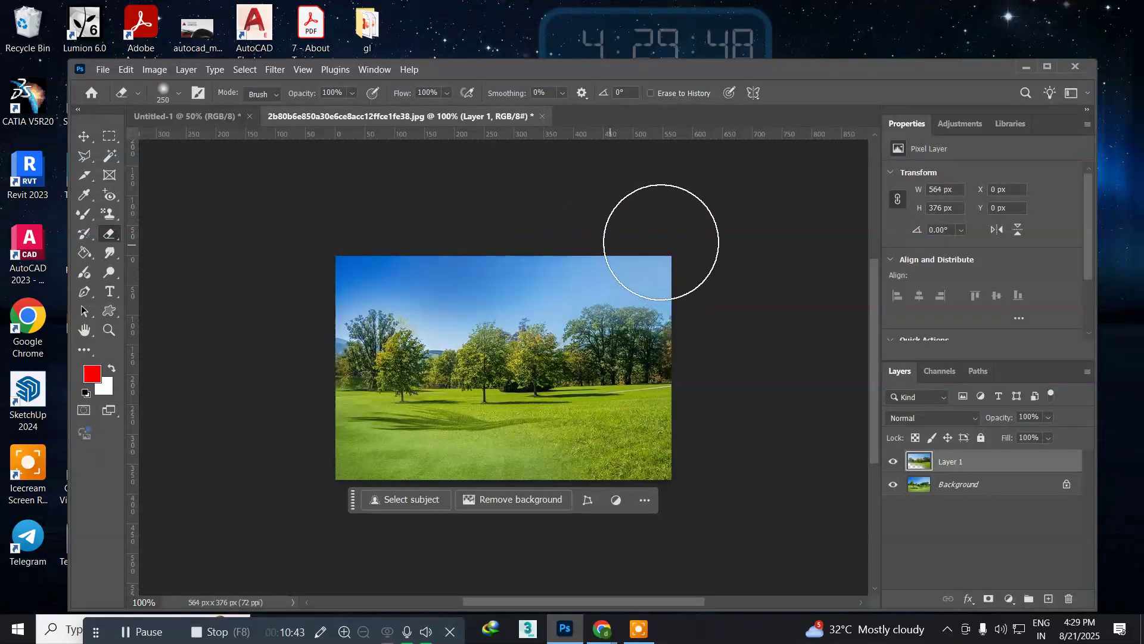
drag(692, 244, 721, 248)
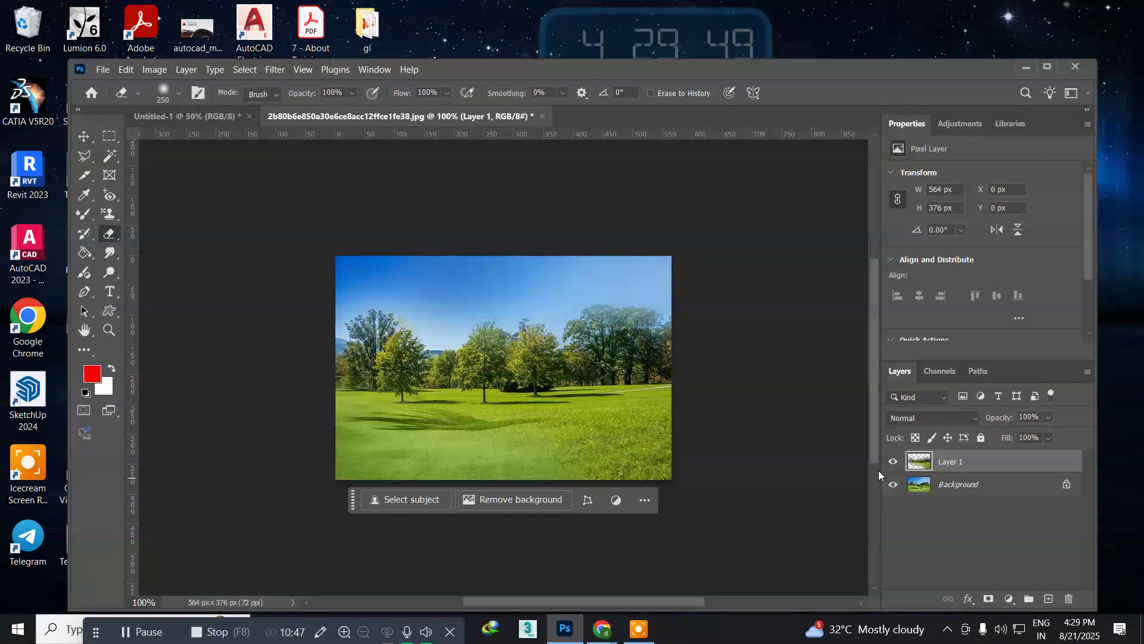
Toggle the visibility of Layer 1 to compare the blended result with the original background landscape
click(892, 463)
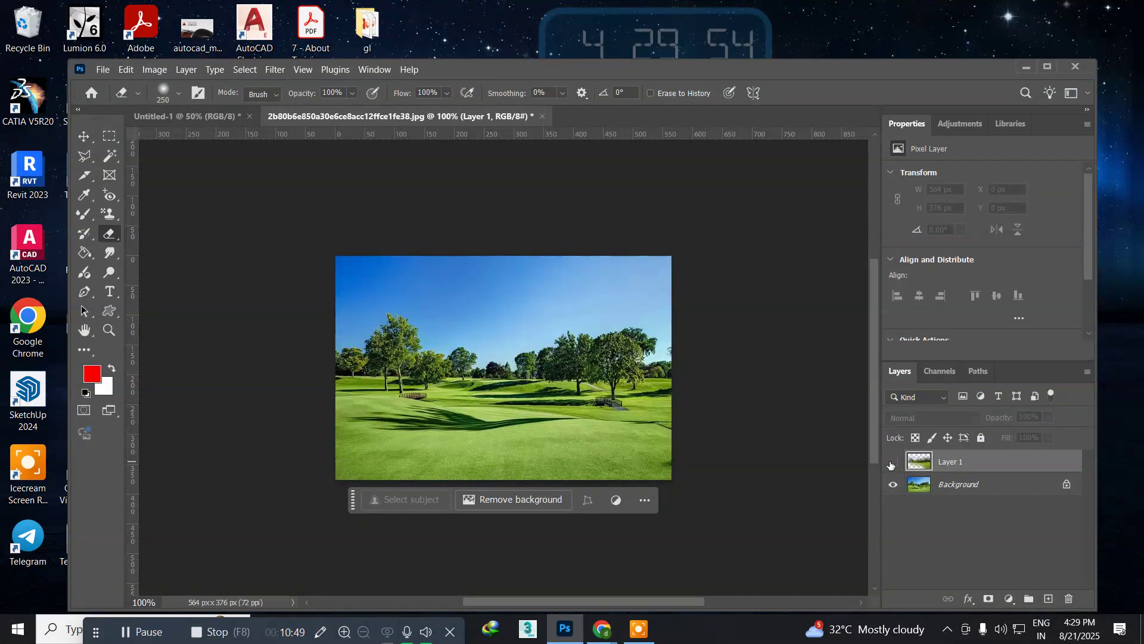
click(893, 463)
click(892, 463)
click(892, 463)
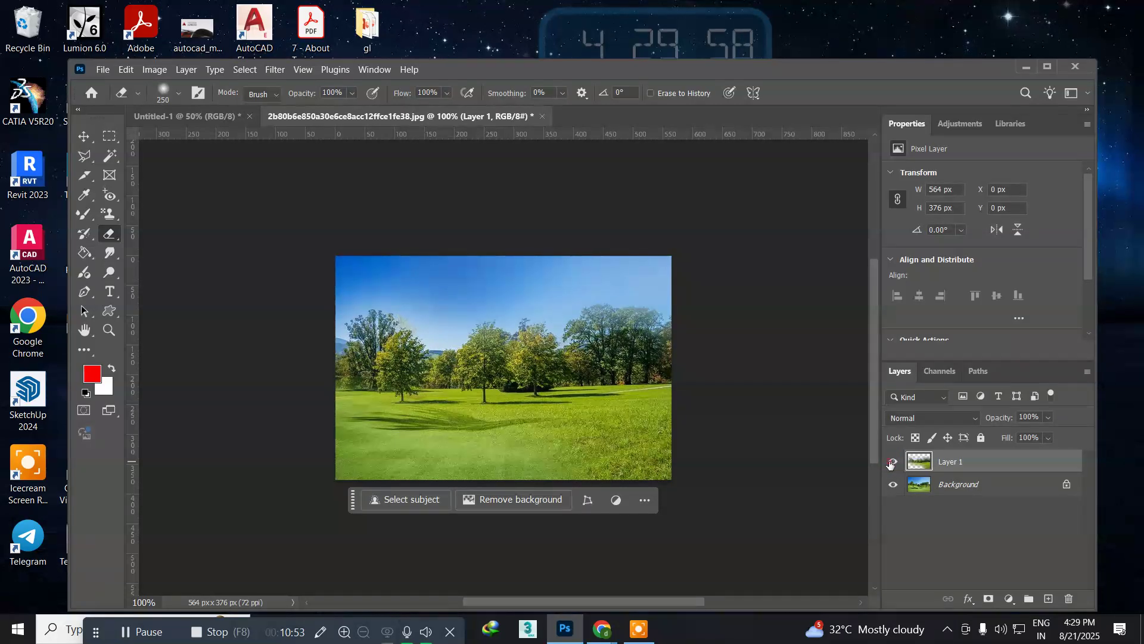
click(893, 463)
click(892, 463)
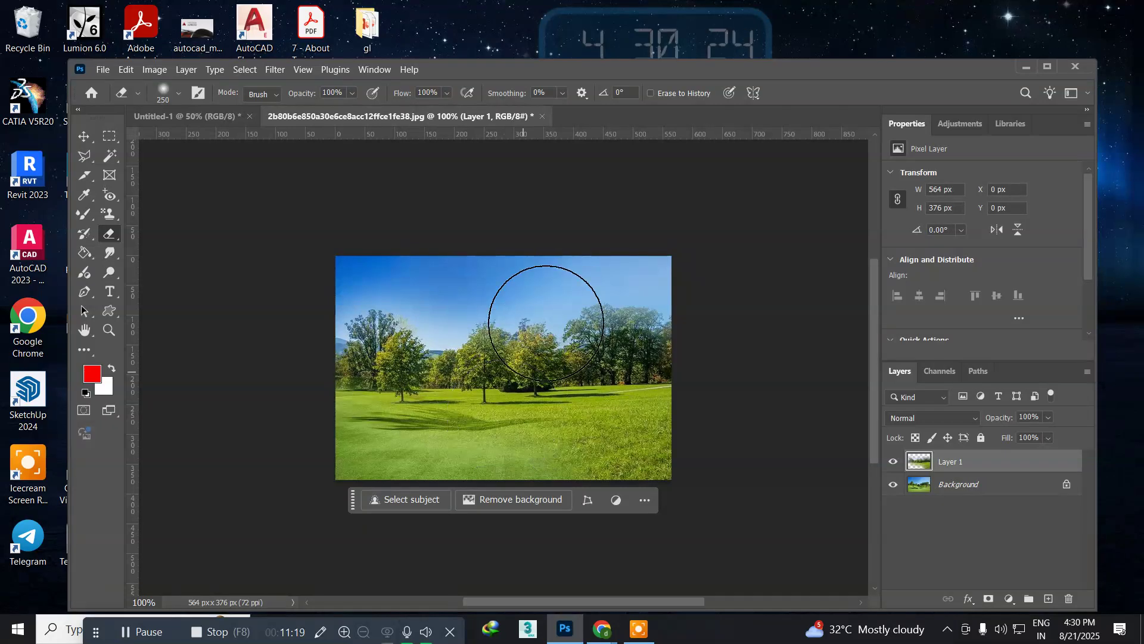
Close the blended landscape document without saving it
click(543, 118)
click(593, 296)
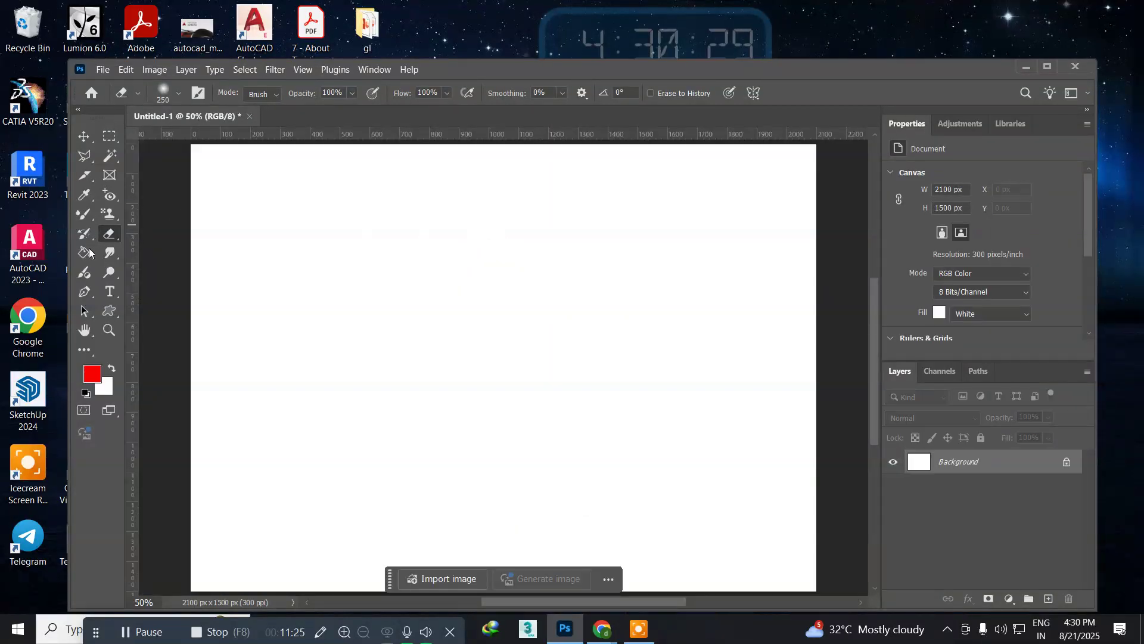
right_click(109, 237)
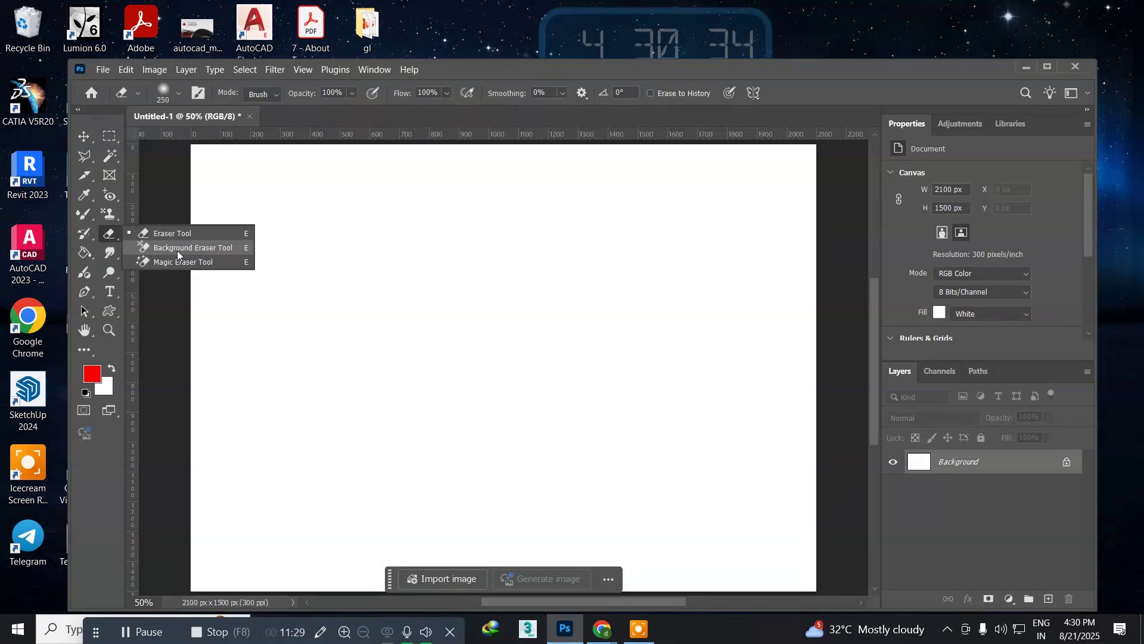
click(109, 237)
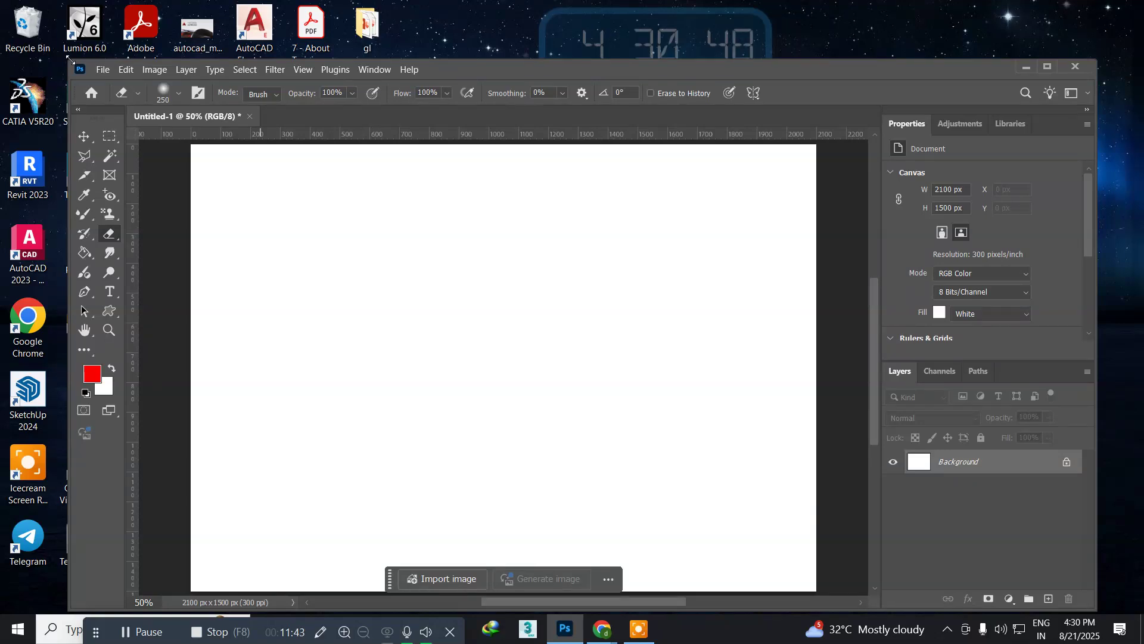
Open the portrait image katrina-kaif-recording-artists-and-groups-photo-u38 from the psimages folder
click(103, 70)
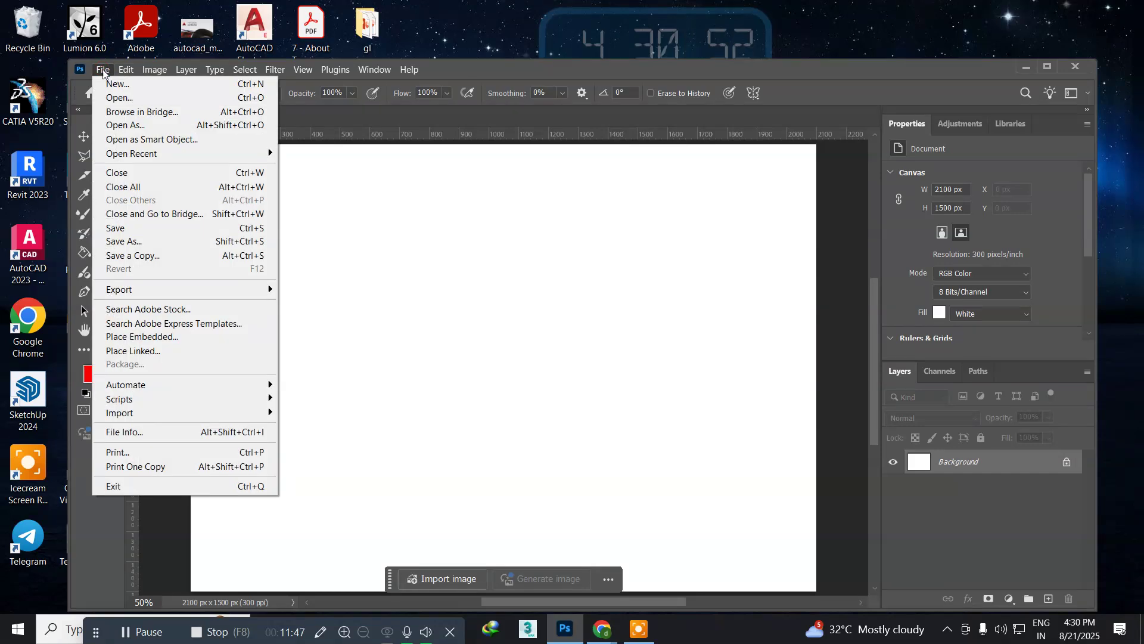
click(108, 97)
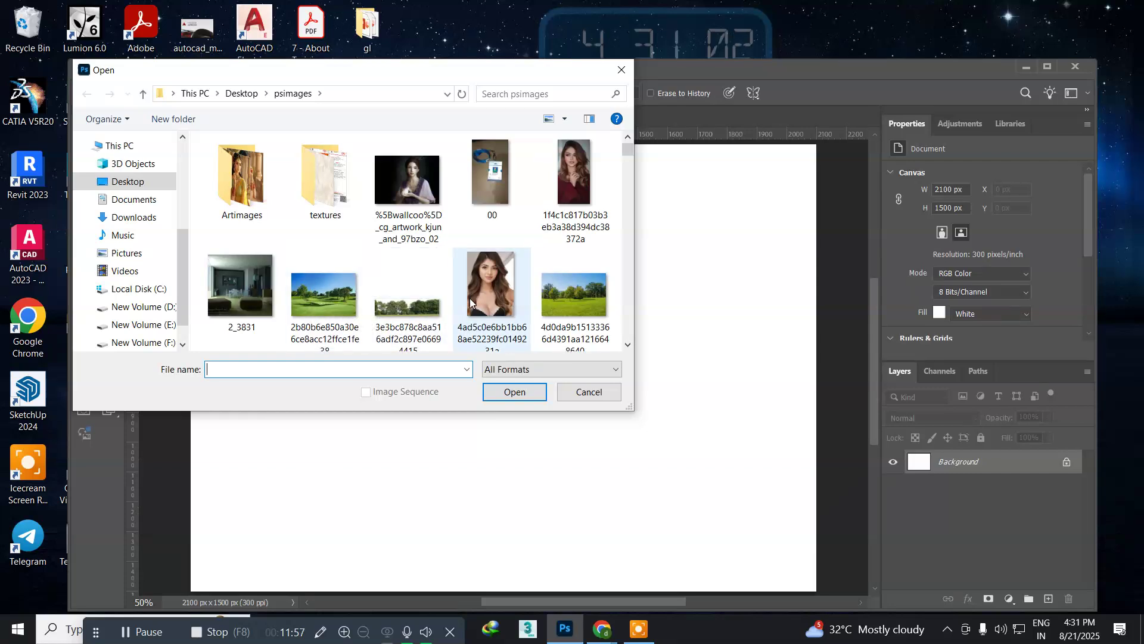
scroll(469, 303, down, 3)
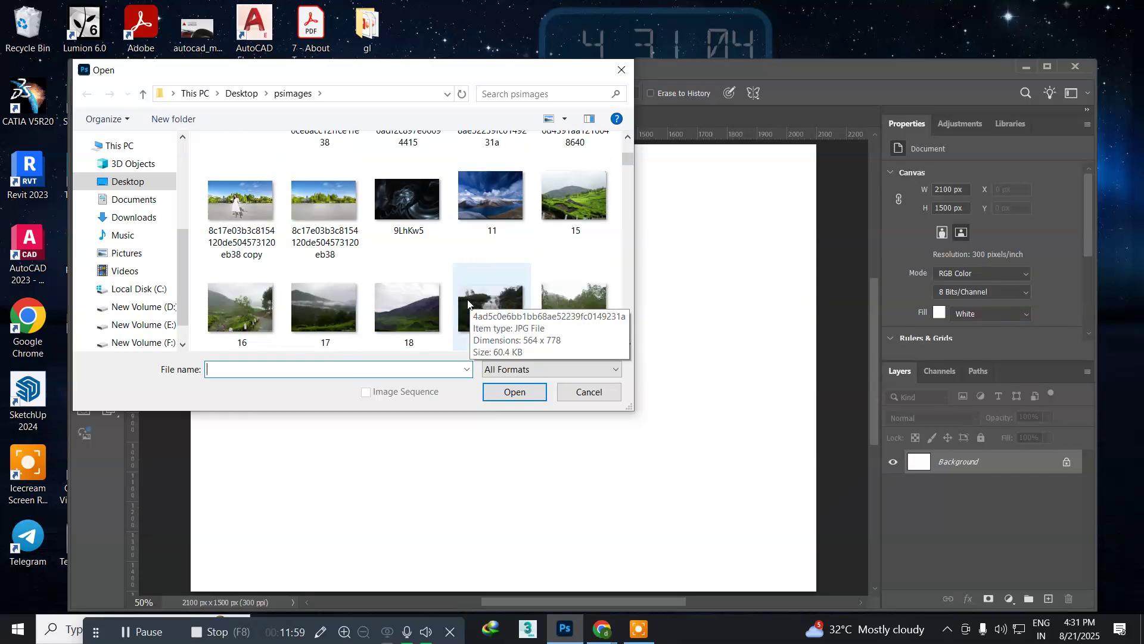
scroll(468, 303, down, 3)
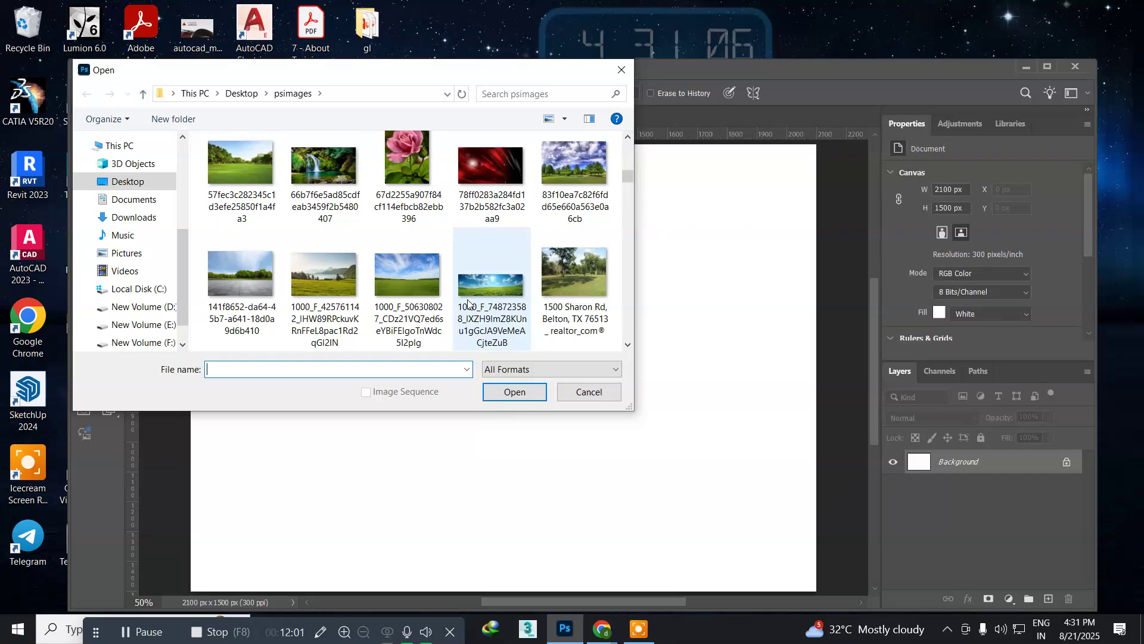
scroll(468, 304, up, 1)
scroll(468, 304, down, 2)
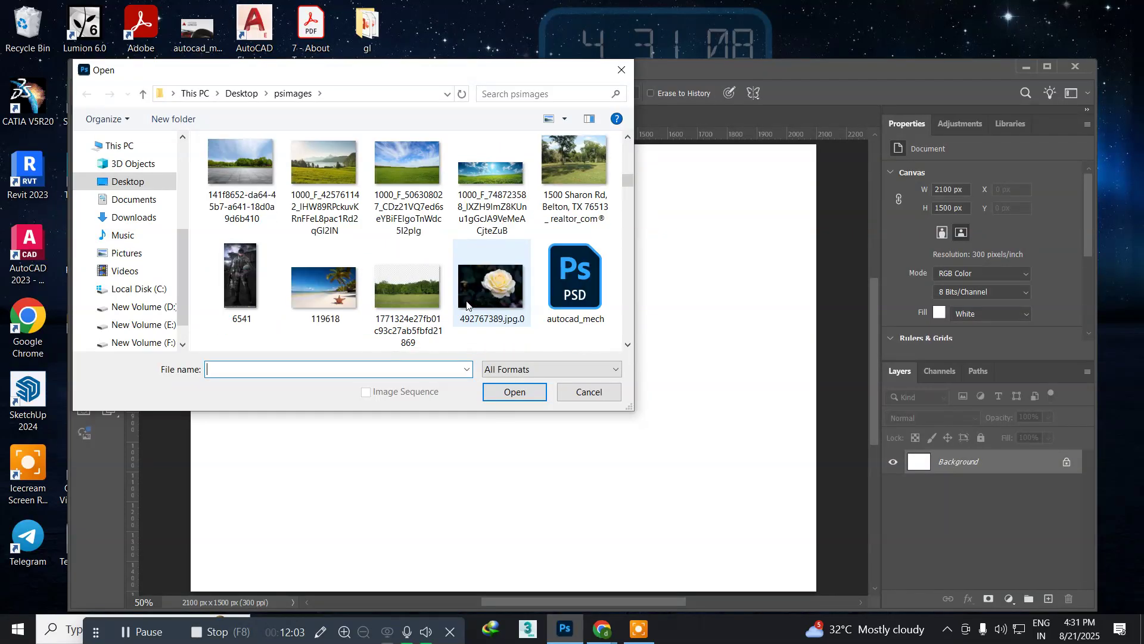
scroll(467, 305, down, 2)
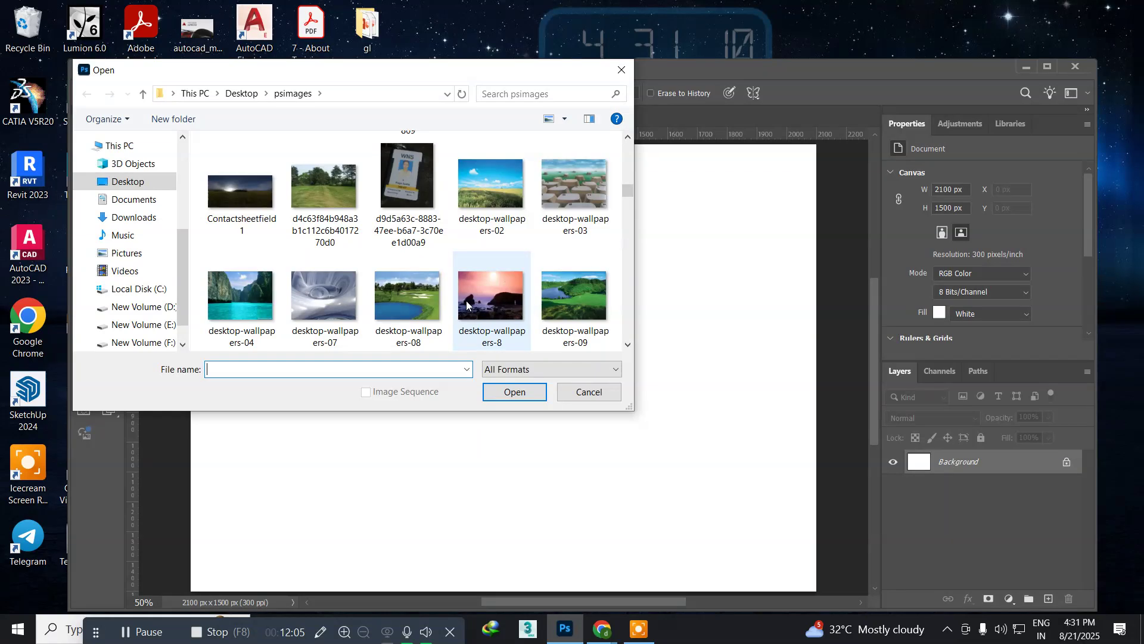
scroll(466, 305, down, 2)
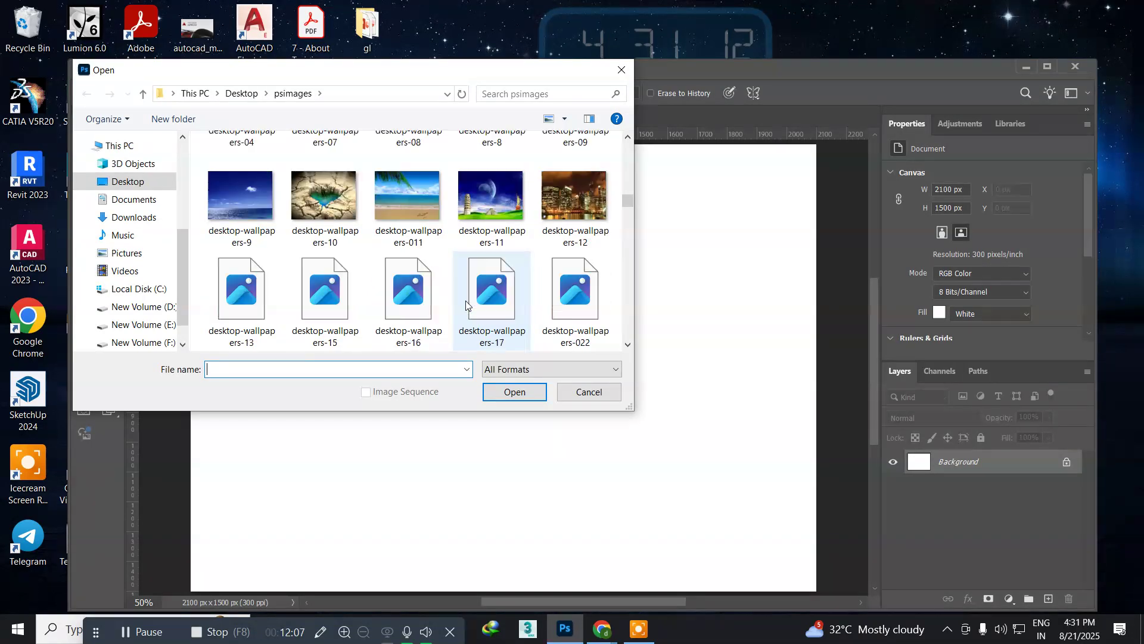
scroll(466, 300, down, 2)
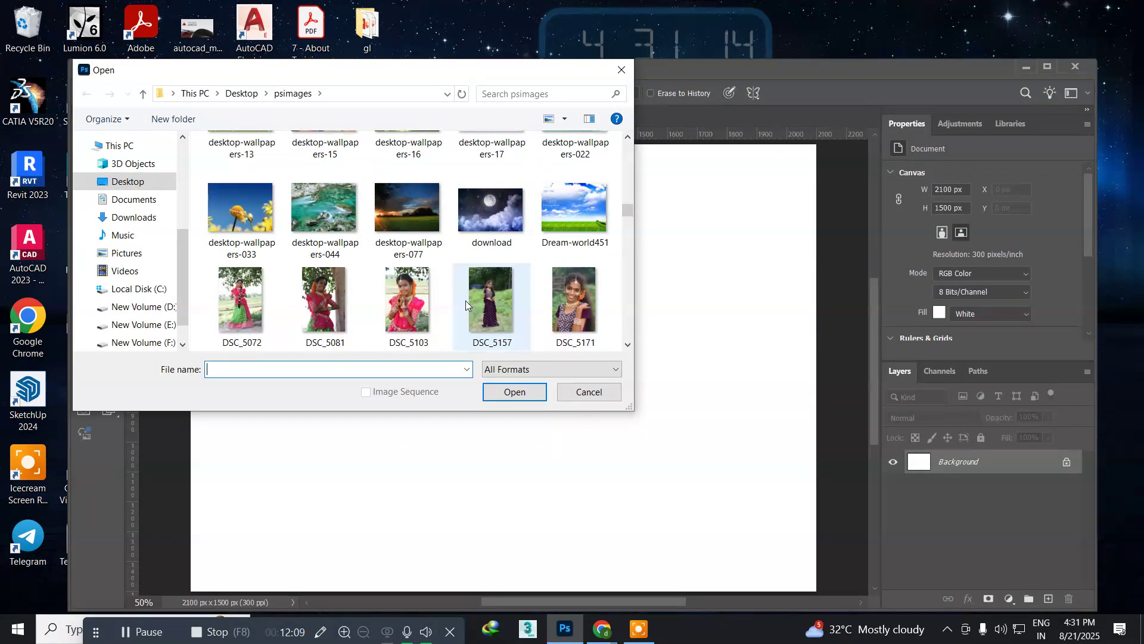
scroll(467, 300, down, 2)
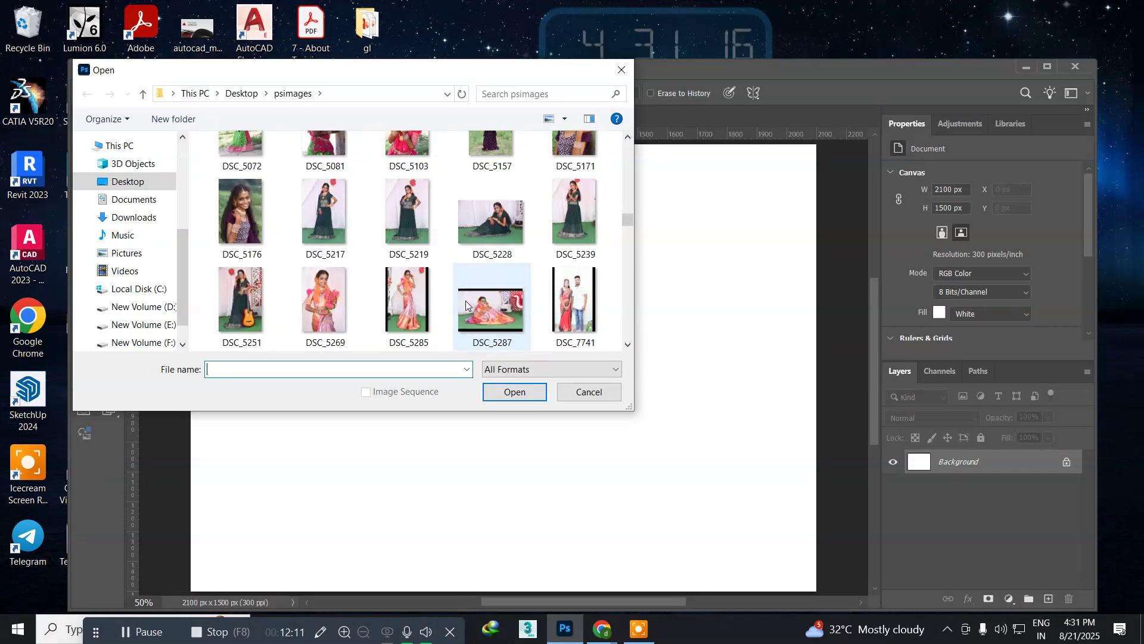
scroll(466, 300, down, 3)
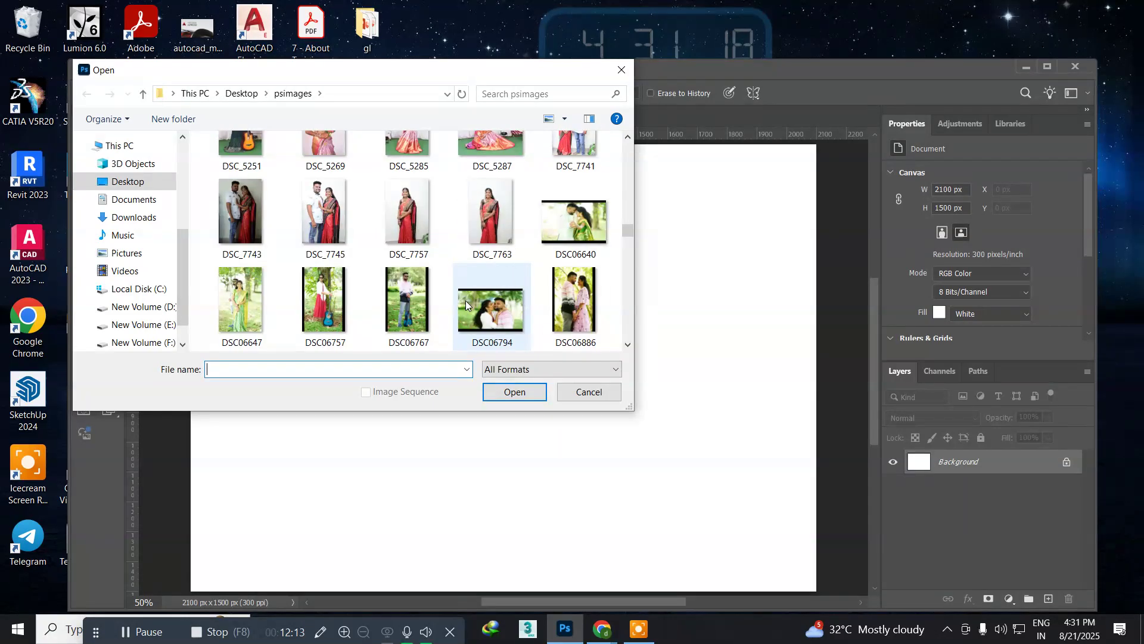
scroll(466, 300, down, 4)
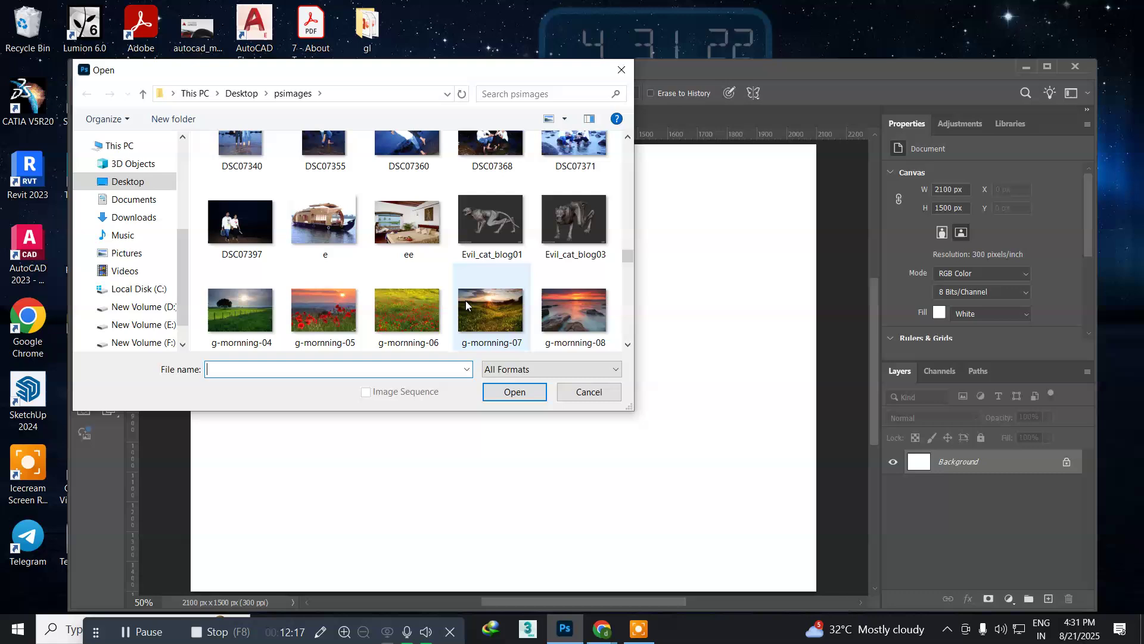
scroll(466, 305, down, 3)
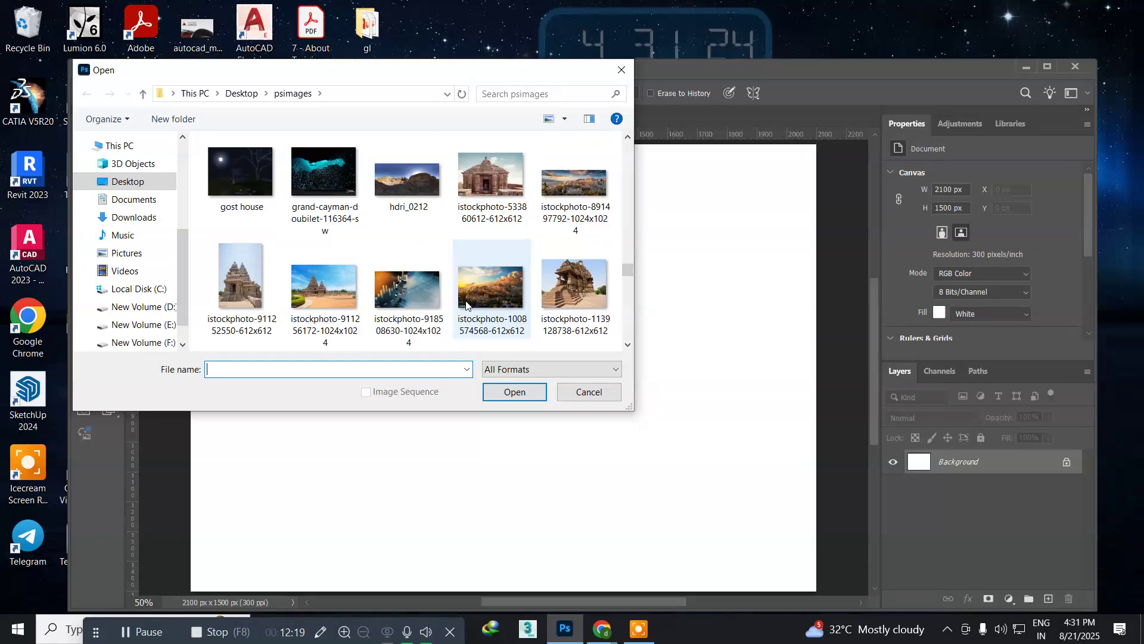
scroll(466, 305, down, 1)
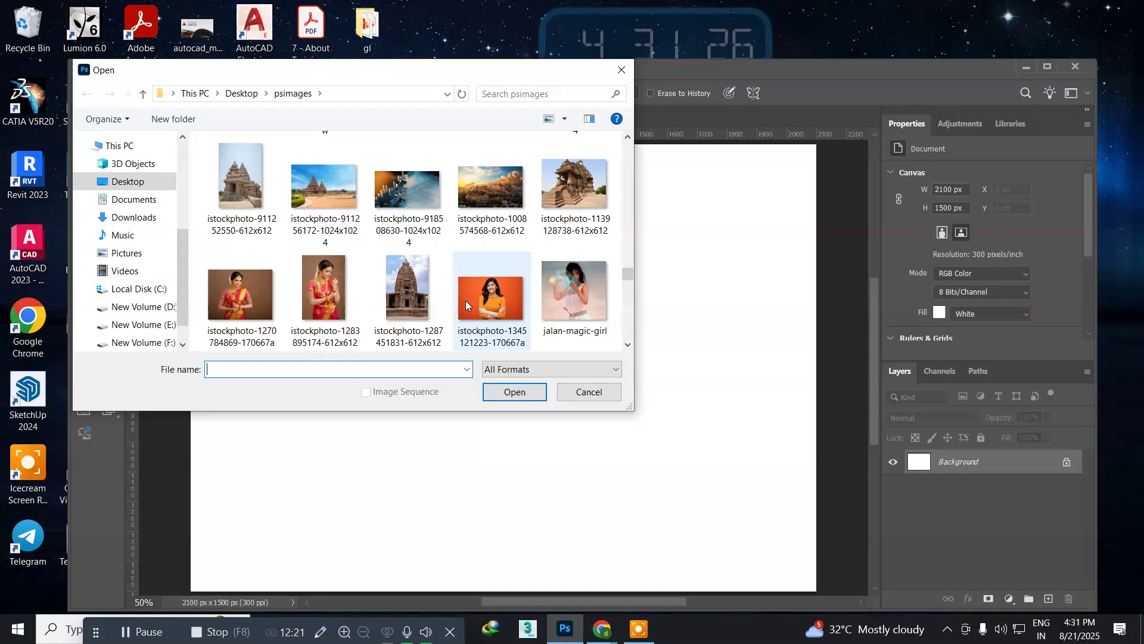
scroll(466, 305, down, 2)
scroll(466, 305, down, 3)
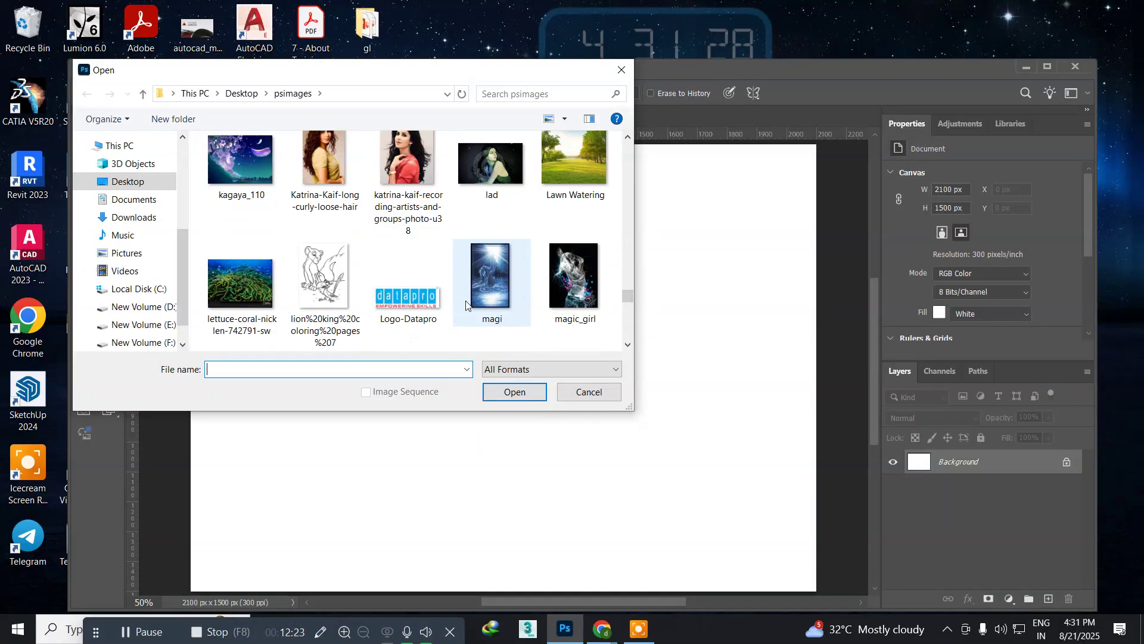
scroll(466, 305, up, 1)
click(418, 179)
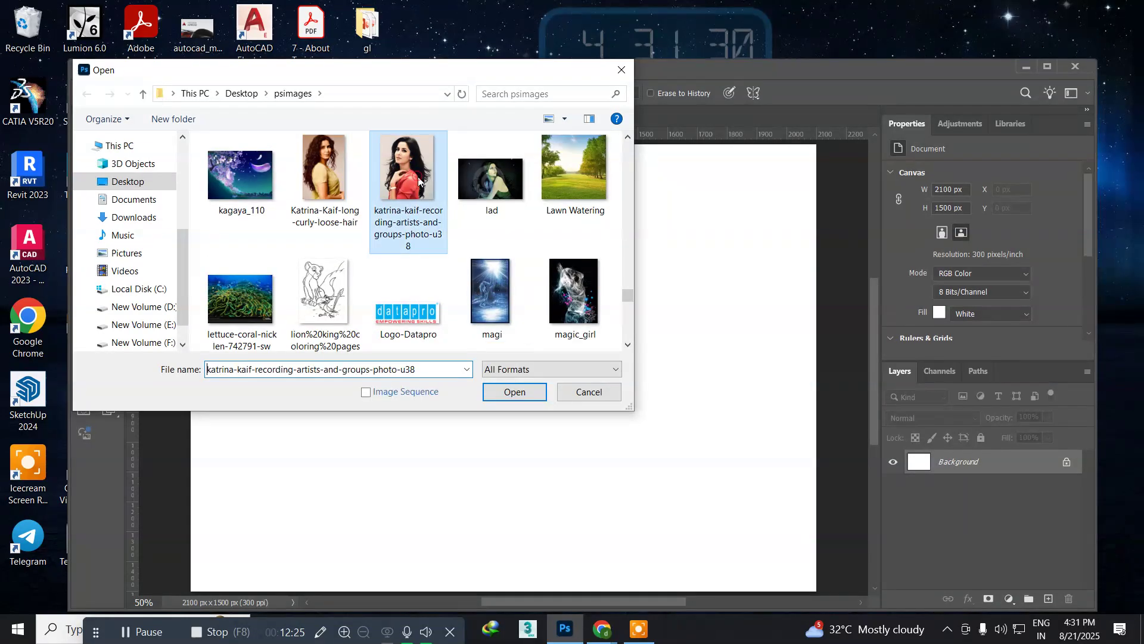
click(521, 398)
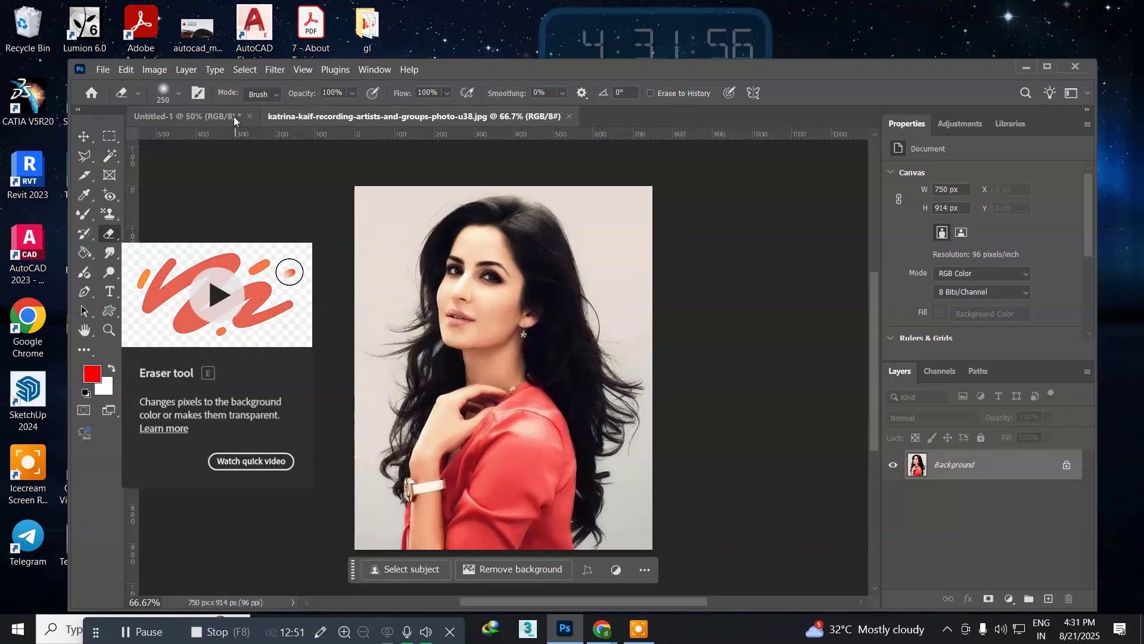
Activate the Background Eraser tool and set its sampling to Once
right_click(109, 234)
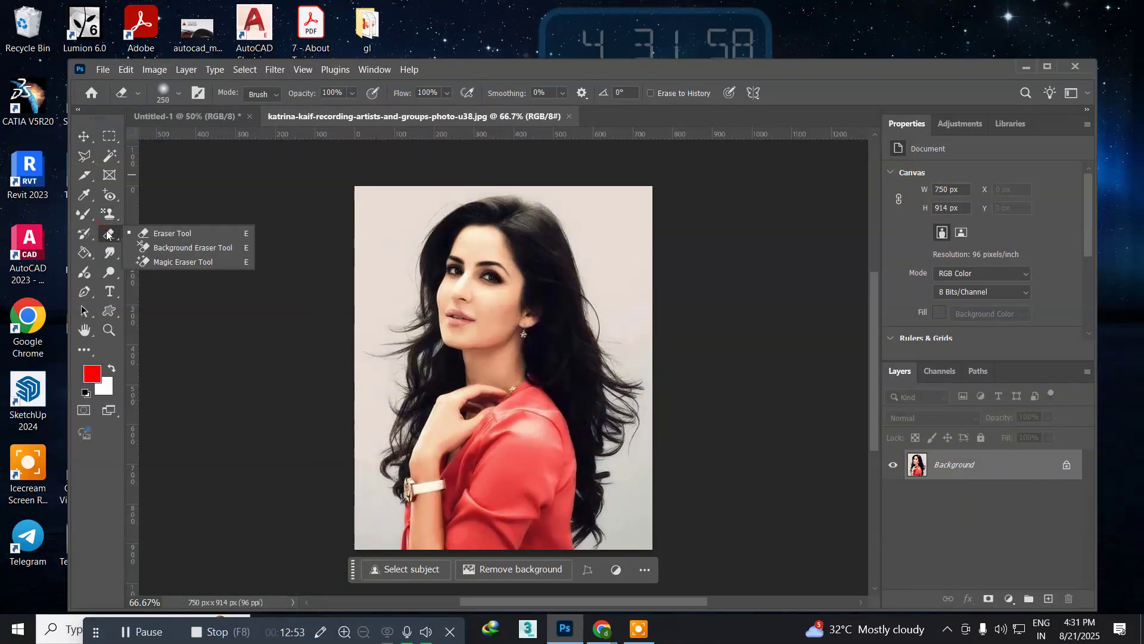
click(153, 248)
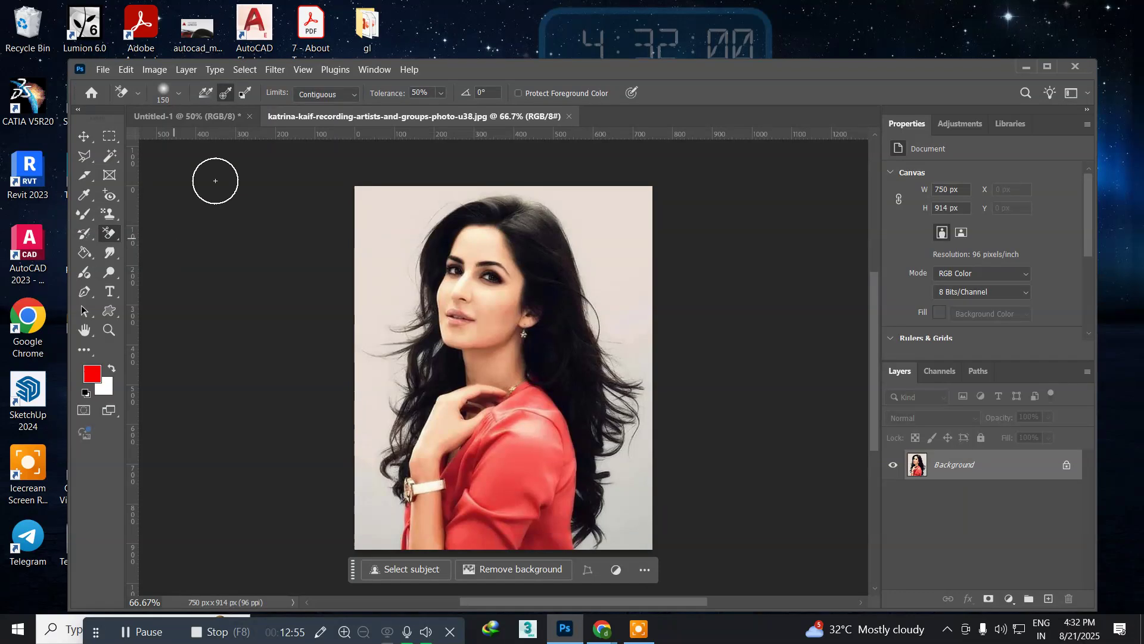
click(226, 94)
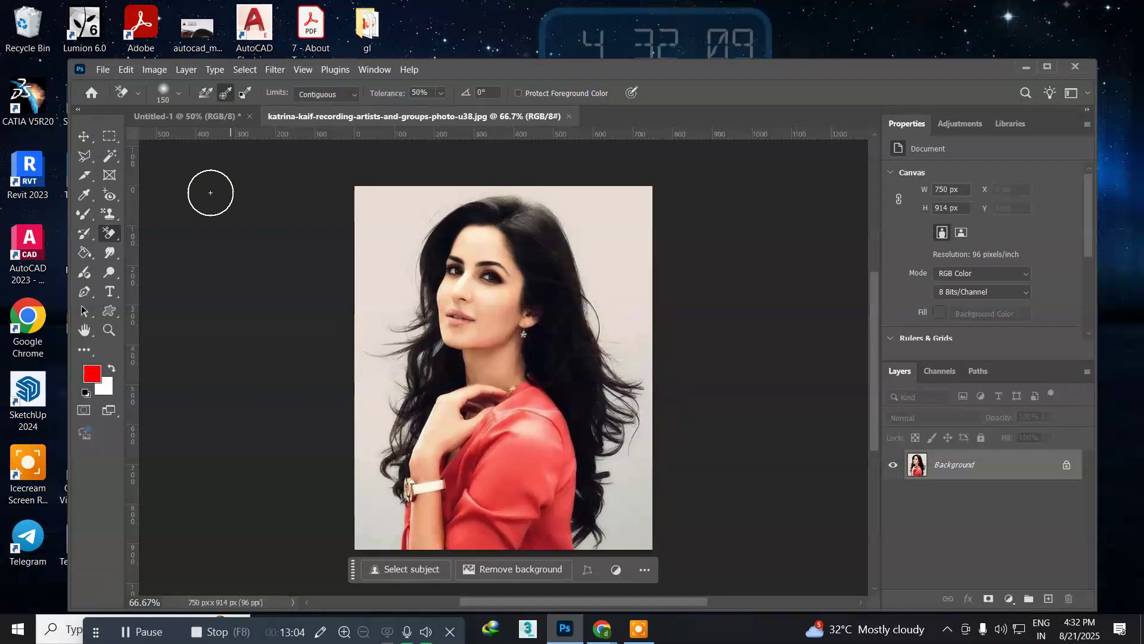
Set the foreground color to e8ded4 by sampling the pale backdrop beside the woman's hair
click(90, 375)
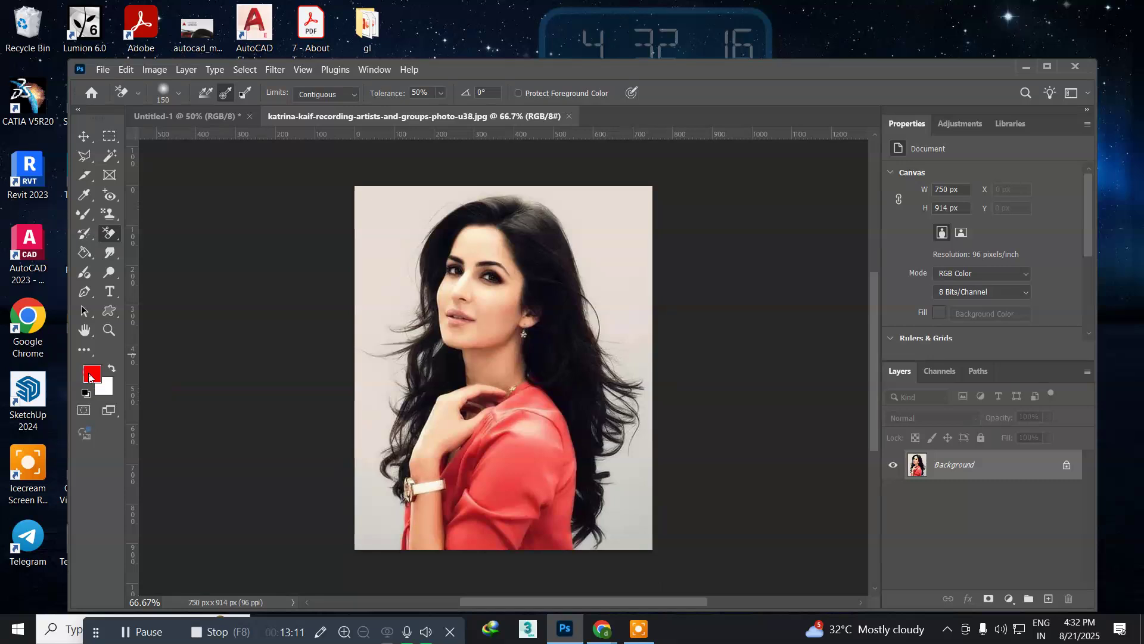
drag(382, 143, 742, 222)
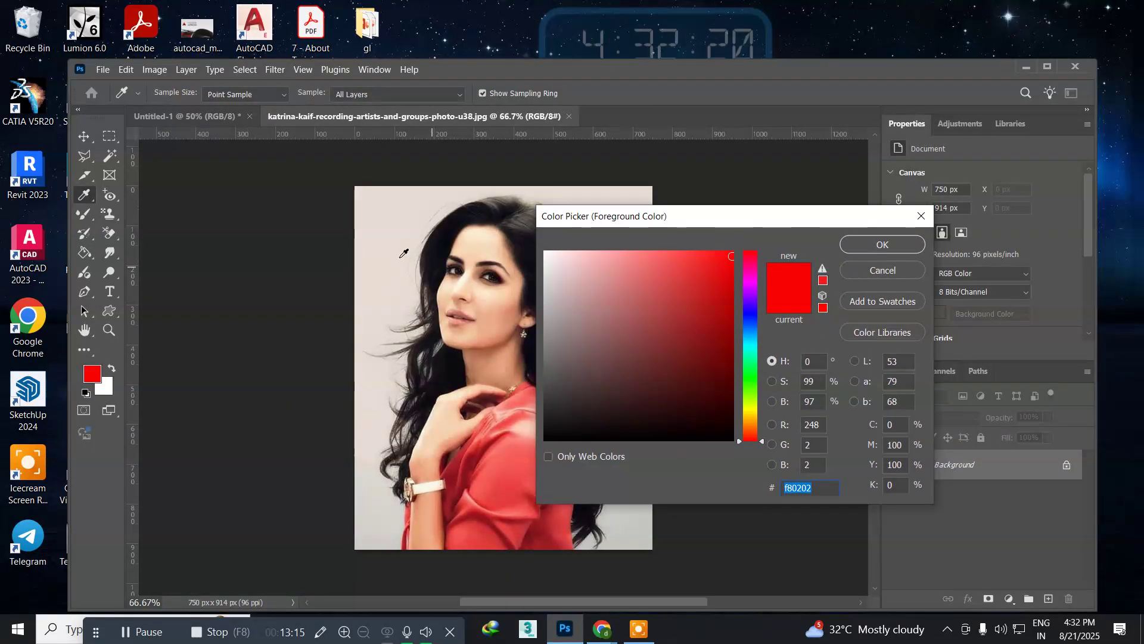
click(394, 251)
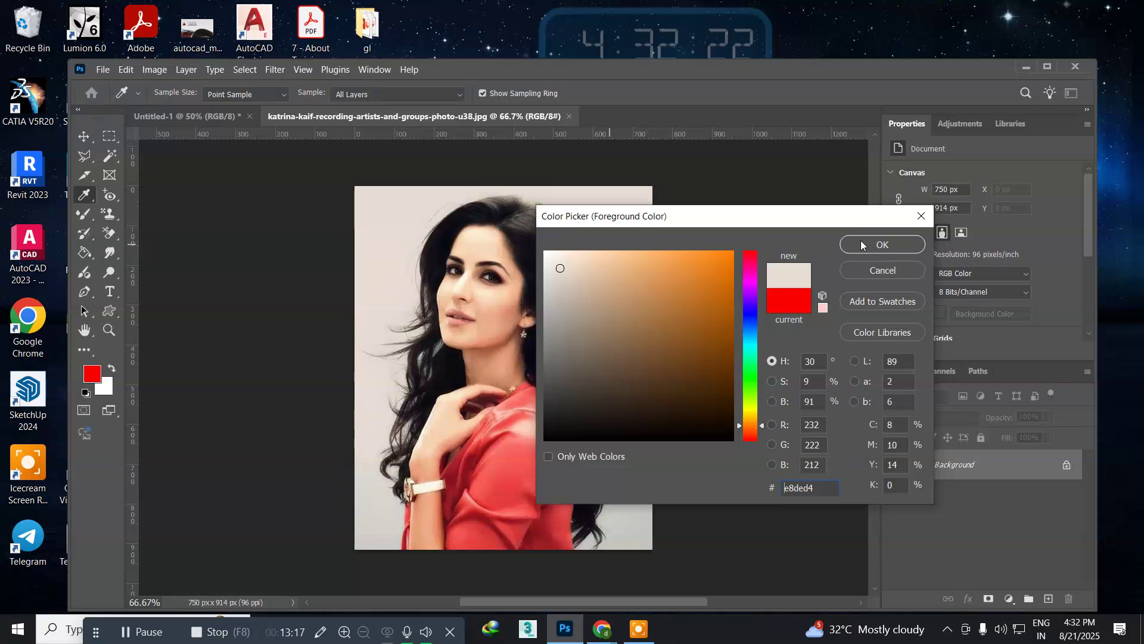
click(876, 251)
Return to the Background Eraser and set its brush size to 175 px
key(e)
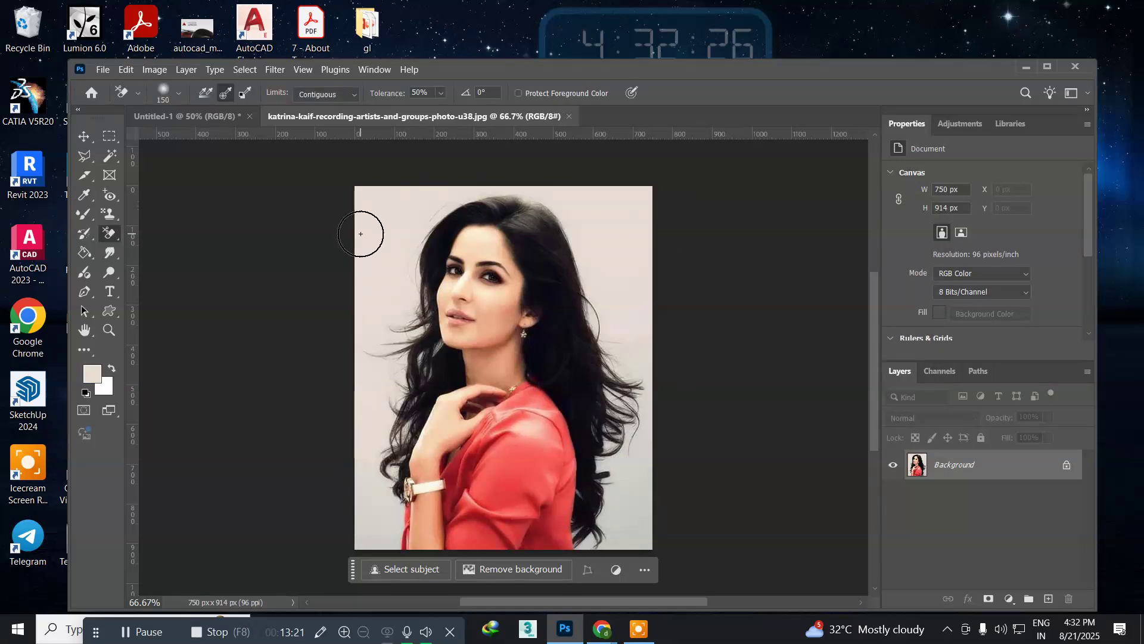
key(bracketright)
key(bracketright)
key(bracketright)
key(bracketright)
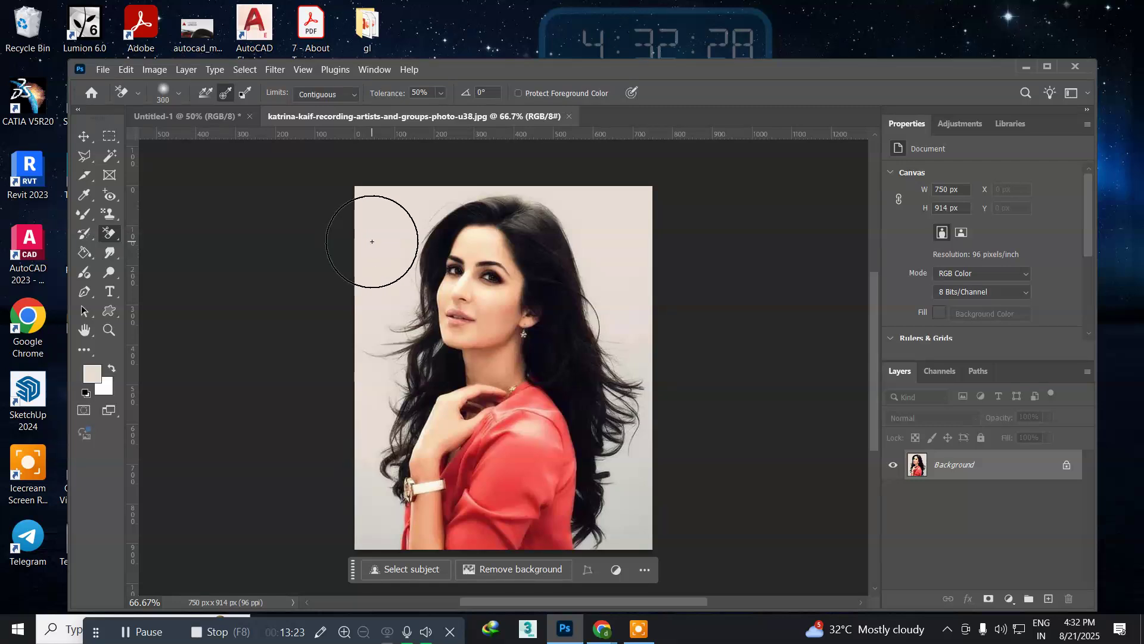
key(bracketleft)
key(bracketleft)
key(bracketleft)
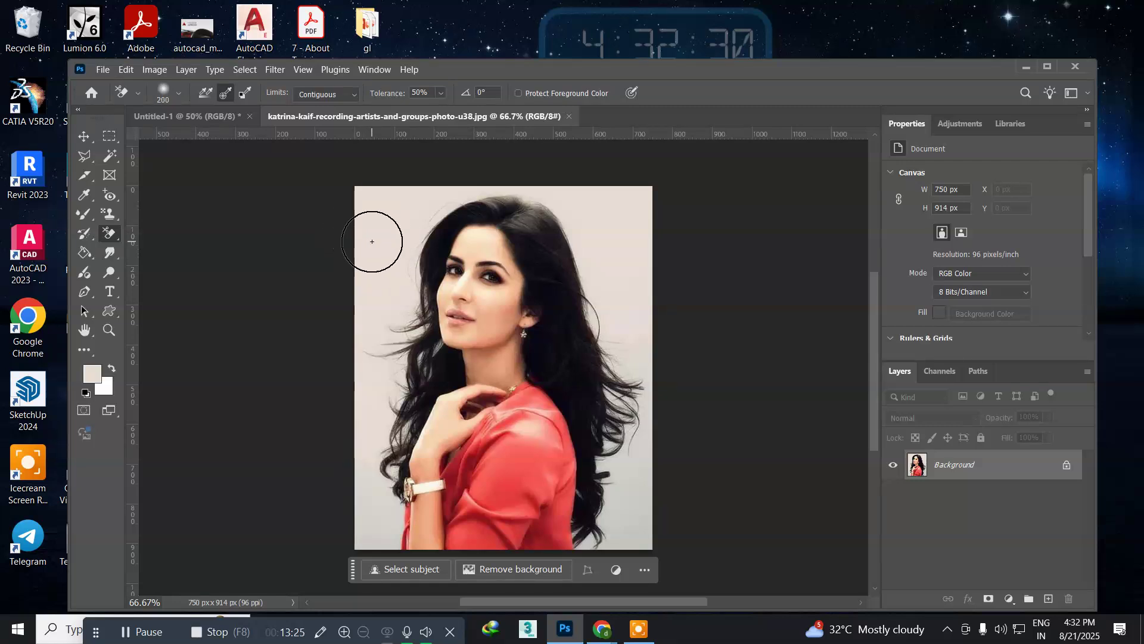
Erase the pale backdrop all around the woman with the Background Eraser, and undo those strokes
mouse_move(378, 239)
mouse_down()
mouse_move(388, 196)
mouse_move(335, 217)
mouse_move(360, 194)
mouse_move(361, 265)
mouse_move(411, 212)
mouse_move(416, 222)
mouse_move(466, 184)
mouse_move(485, 179)
mouse_move(458, 194)
mouse_move(518, 183)
mouse_up()
mouse_move(497, 190)
mouse_down()
mouse_move(571, 211)
mouse_move(539, 201)
mouse_move(668, 204)
mouse_move(580, 211)
mouse_move(599, 263)
mouse_move(580, 245)
mouse_move(594, 312)
mouse_move(613, 343)
mouse_move(598, 318)
mouse_move(617, 336)
mouse_move(631, 250)
mouse_move(646, 324)
mouse_move(638, 186)
mouse_move(629, 357)
mouse_move(615, 324)
mouse_move(616, 369)
mouse_move(589, 323)
mouse_move(599, 345)
mouse_move(600, 314)
mouse_move(626, 385)
mouse_move(619, 367)
mouse_move(621, 445)
mouse_move(630, 364)
mouse_move(630, 413)
mouse_move(611, 348)
mouse_move(642, 445)
mouse_move(646, 416)
mouse_move(641, 478)
mouse_move(636, 408)
mouse_move(624, 483)
mouse_move(612, 444)
mouse_move(610, 502)
mouse_move(611, 462)
mouse_move(612, 538)
mouse_move(618, 492)
mouse_move(614, 542)
mouse_move(640, 499)
mouse_move(641, 552)
mouse_move(596, 520)
mouse_move(587, 544)
mouse_move(577, 519)
mouse_move(594, 559)
mouse_move(604, 517)
mouse_move(602, 567)
mouse_move(623, 458)
mouse_move(620, 367)
mouse_move(625, 401)
mouse_up()
mouse_move(400, 337)
mouse_down()
mouse_move(374, 384)
mouse_move(373, 472)
mouse_up()
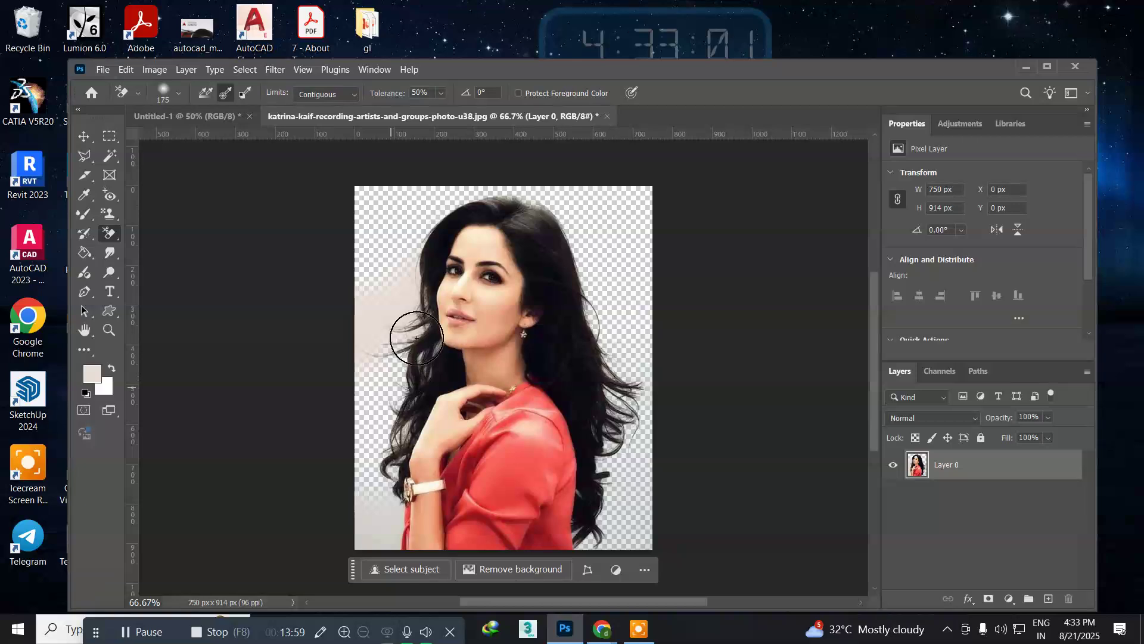
mouse_move(391, 301)
mouse_down()
mouse_move(353, 362)
mouse_move(380, 386)
mouse_move(380, 245)
mouse_move(404, 318)
mouse_up()
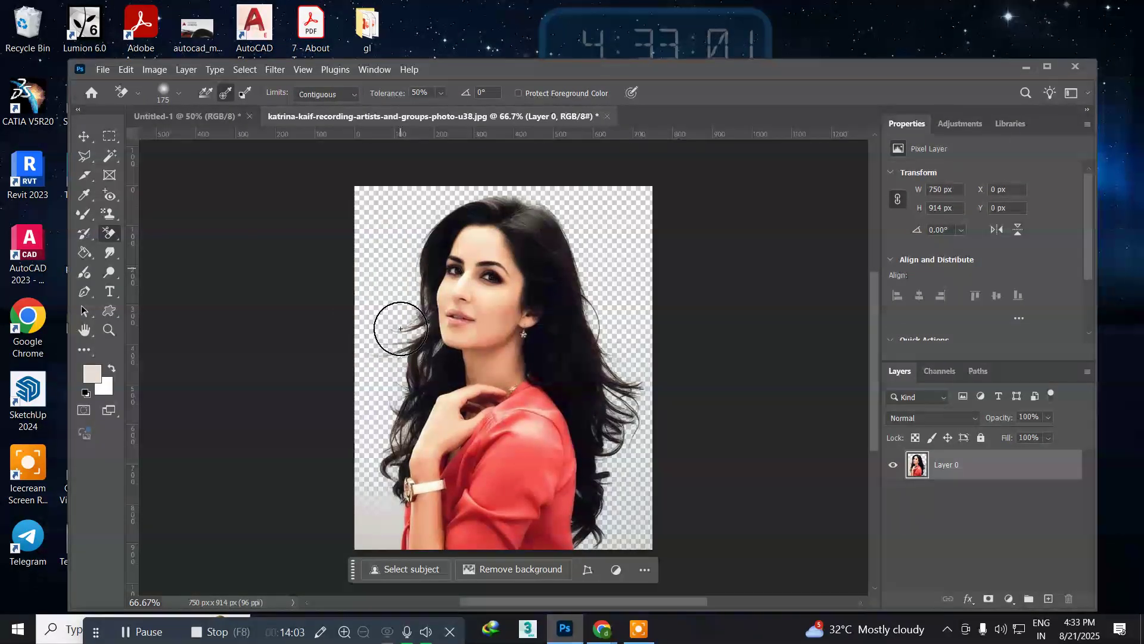
drag(390, 453, 368, 514)
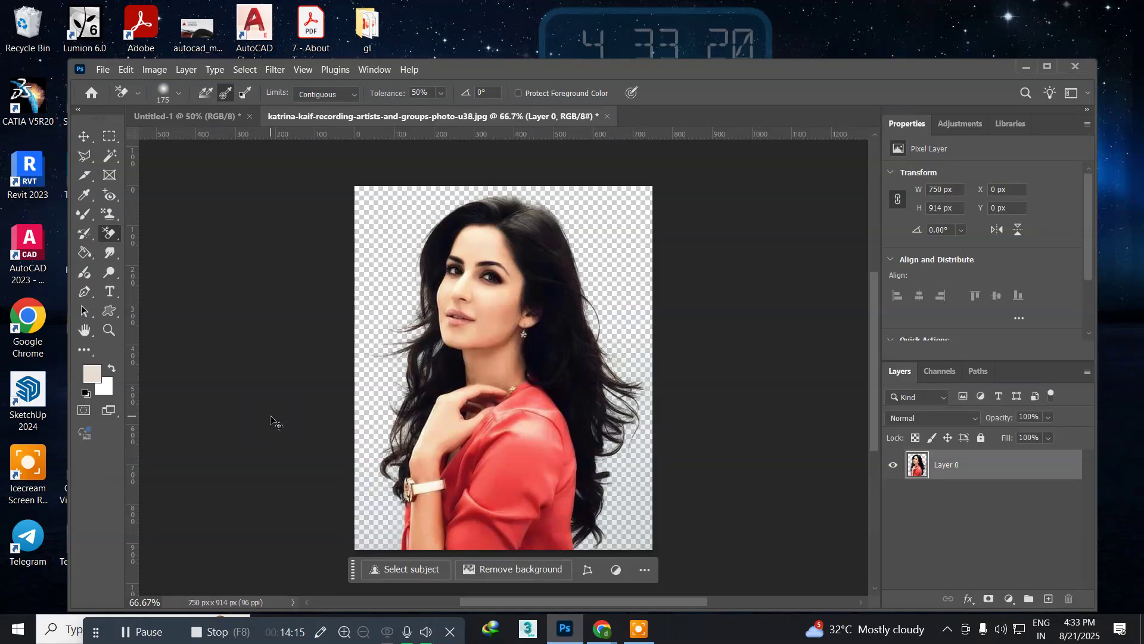
key(ctrl+z)
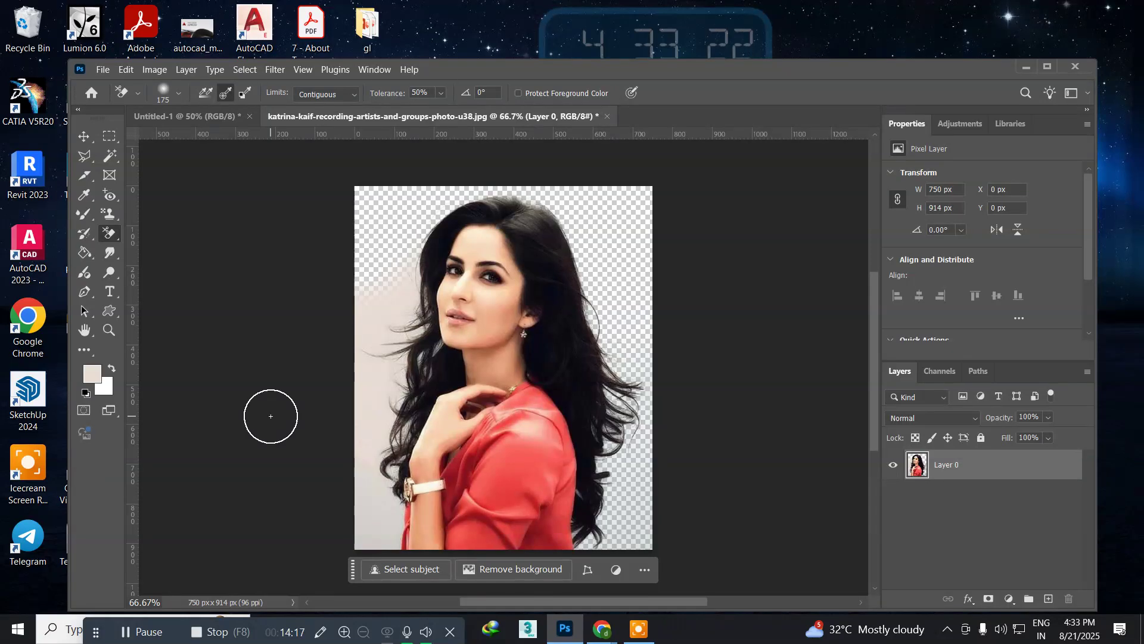
key(ctrl+z)
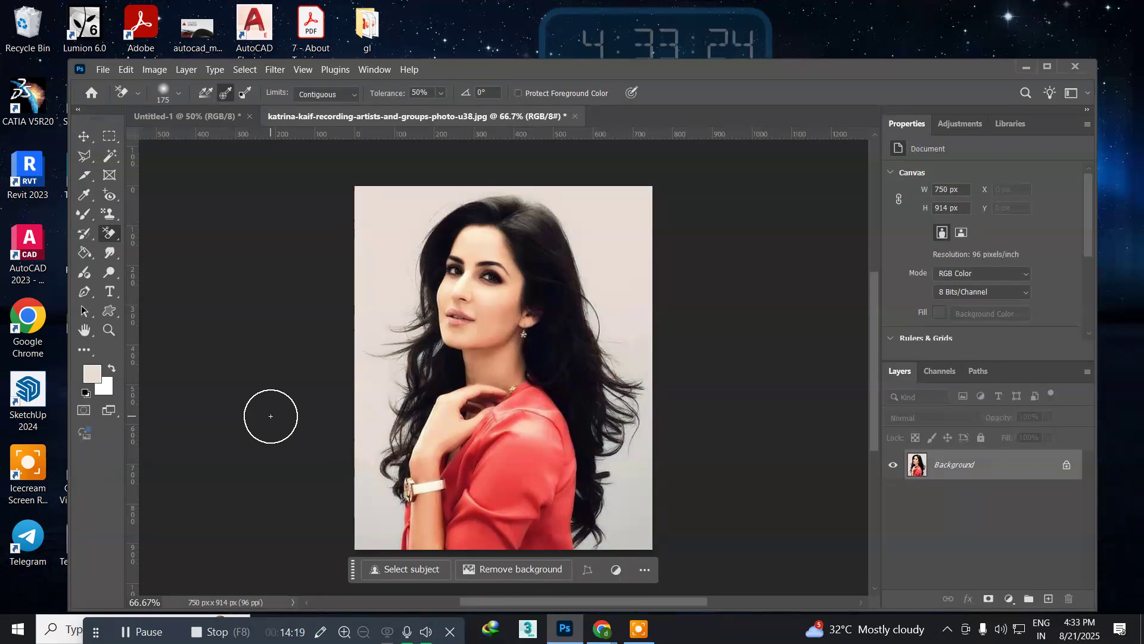
Select the woman with the Subject command and hide the backdrop with a layer mask, and undo the mask
click(241, 70)
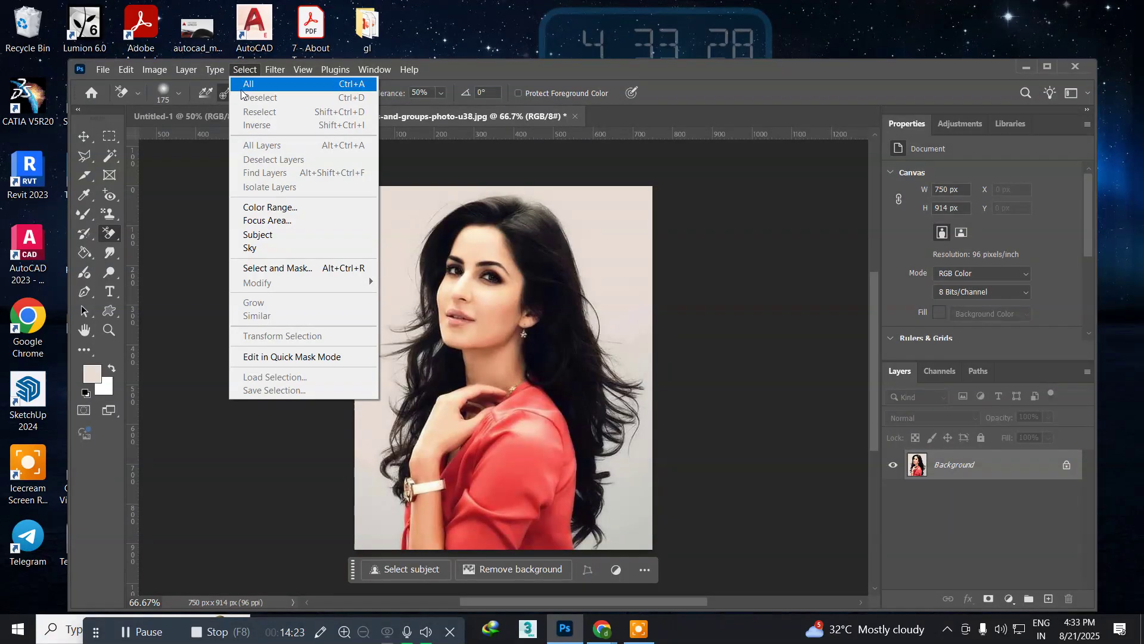
click(259, 236)
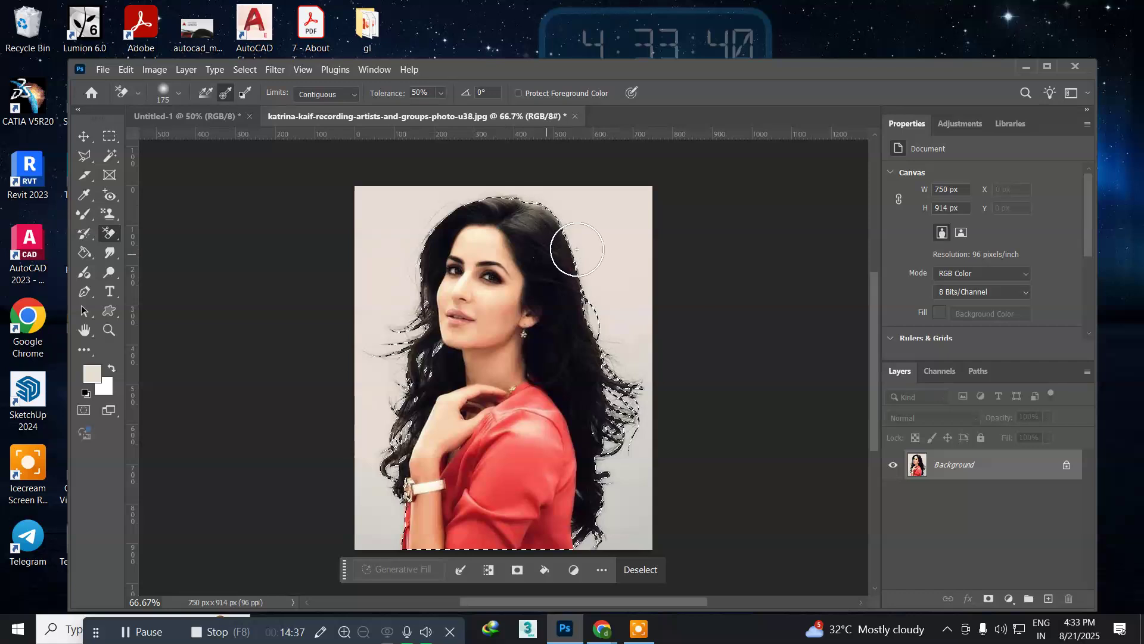
click(988, 599)
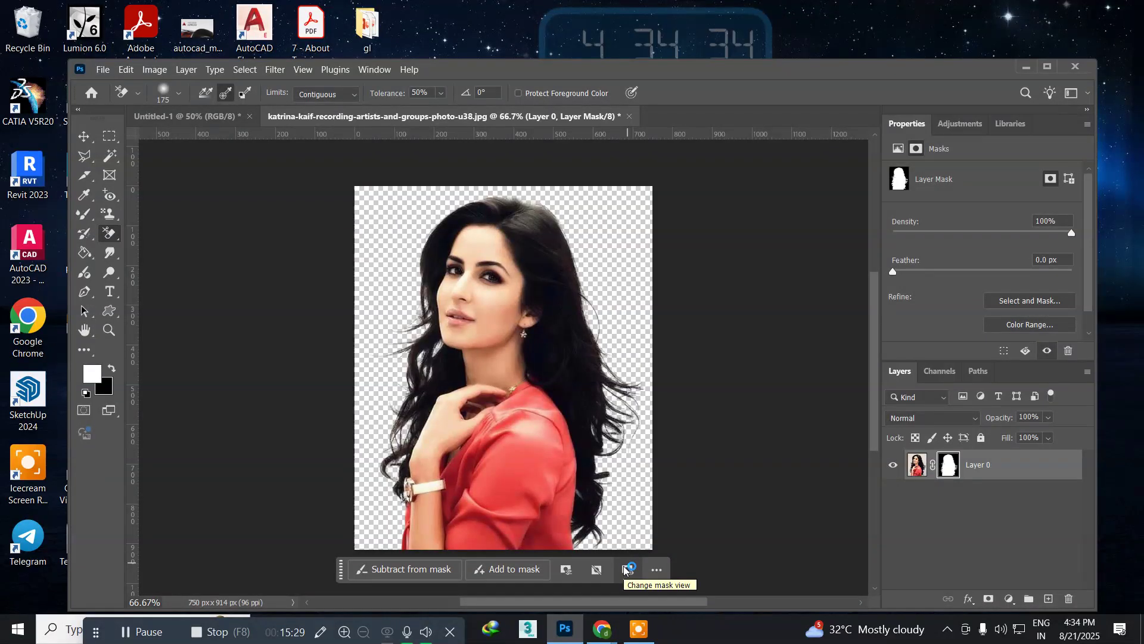
key(ctrl+z)
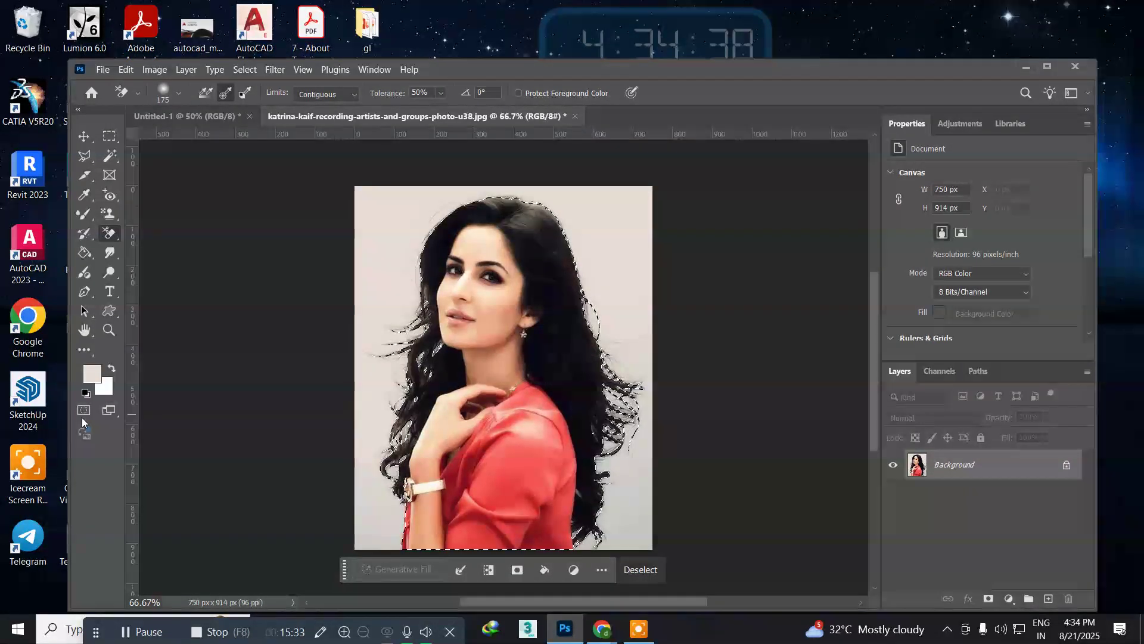
Clear the selection and erase the main backdrop and its leftover patch in the lower-right corner with the Magic Eraser tool
right_click(104, 235)
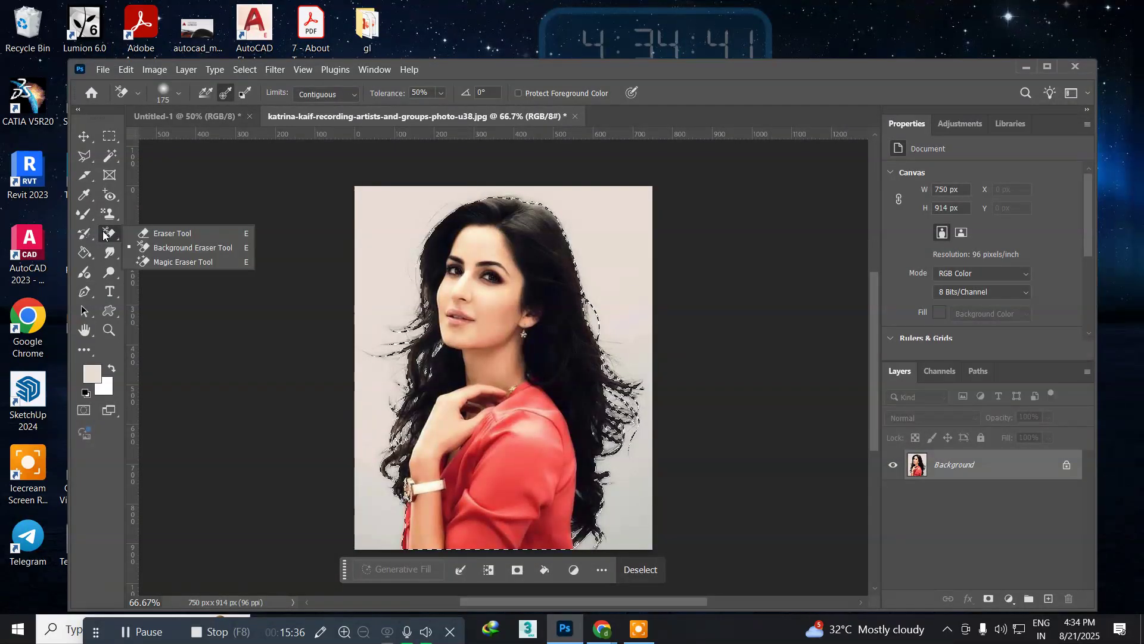
click(149, 266)
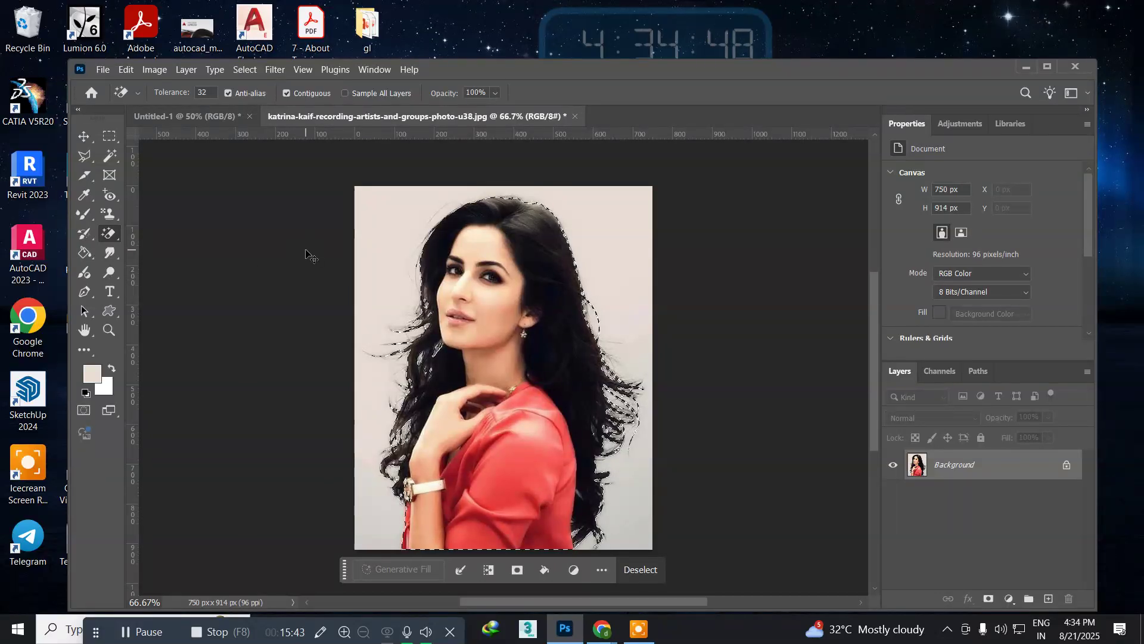
key(ctrl+d)
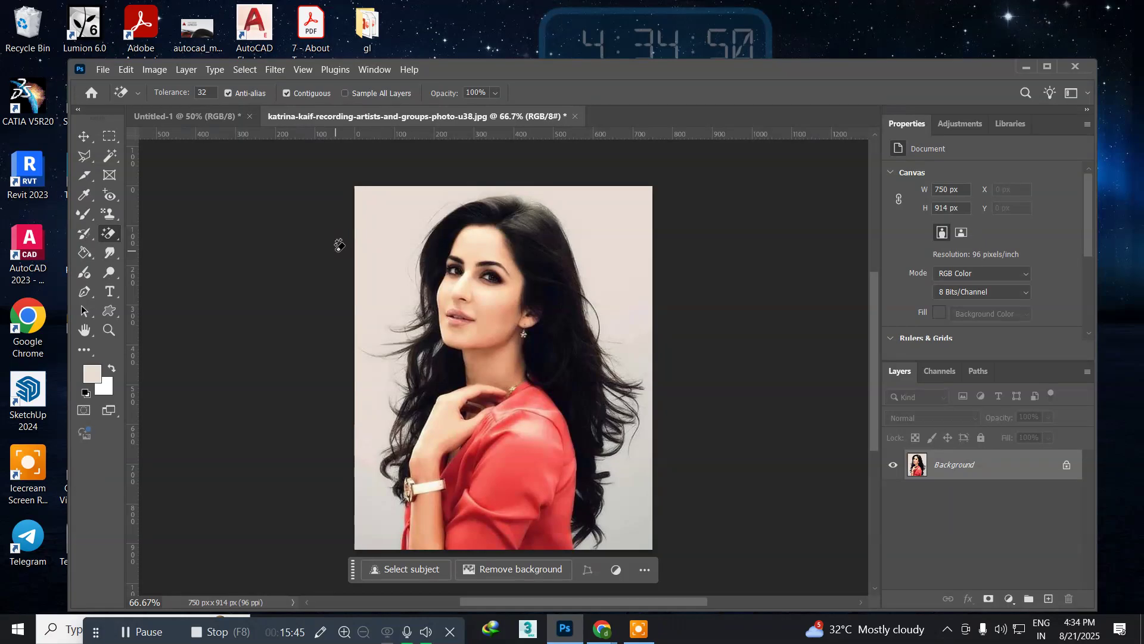
click(371, 237)
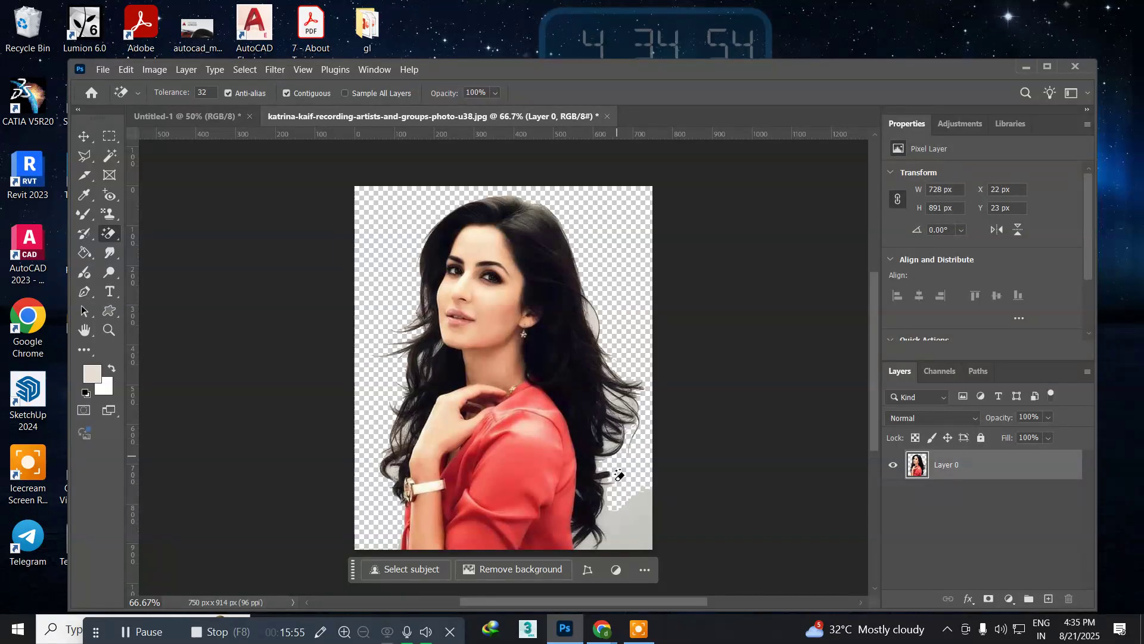
click(636, 531)
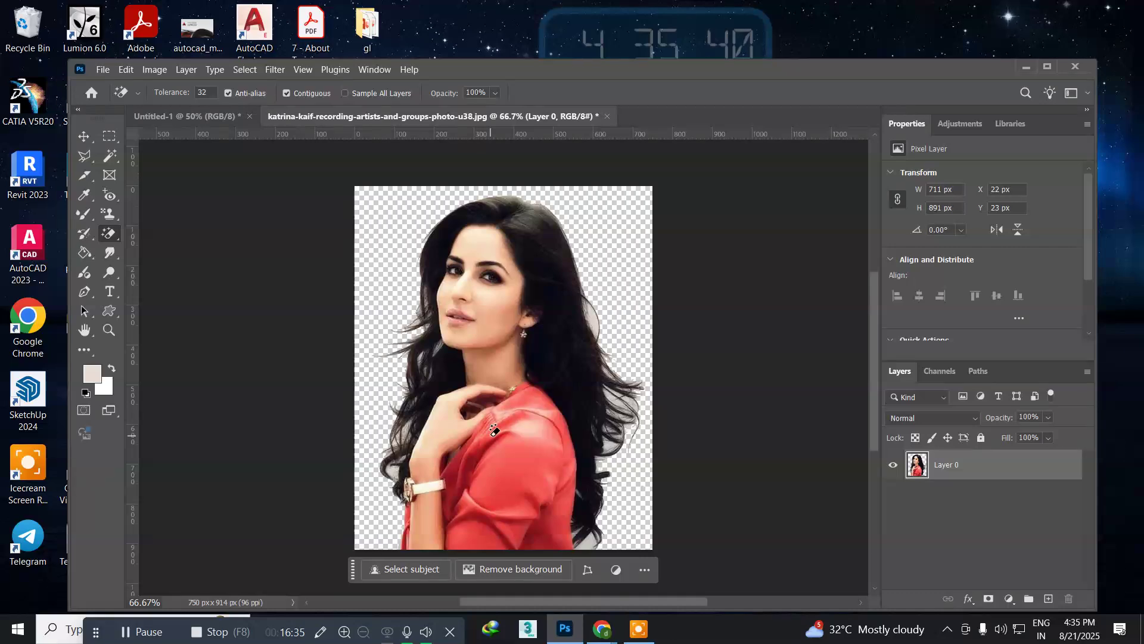
Undo the Magic Eraser edits and close the portrait document without saving it
click(91, 137)
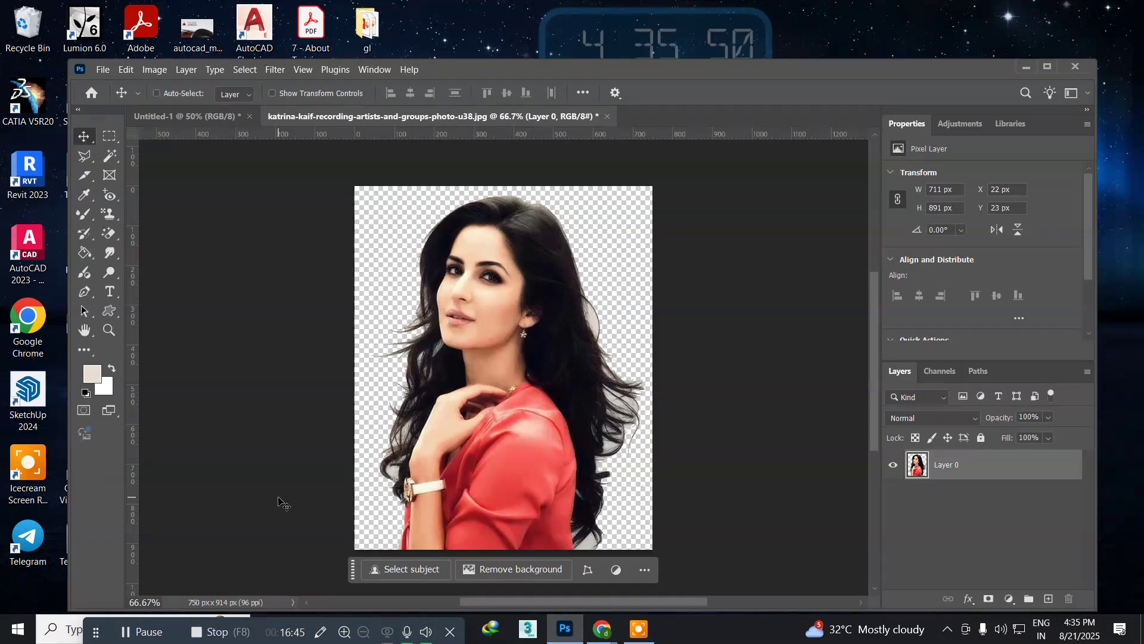
key(ctrl+z)
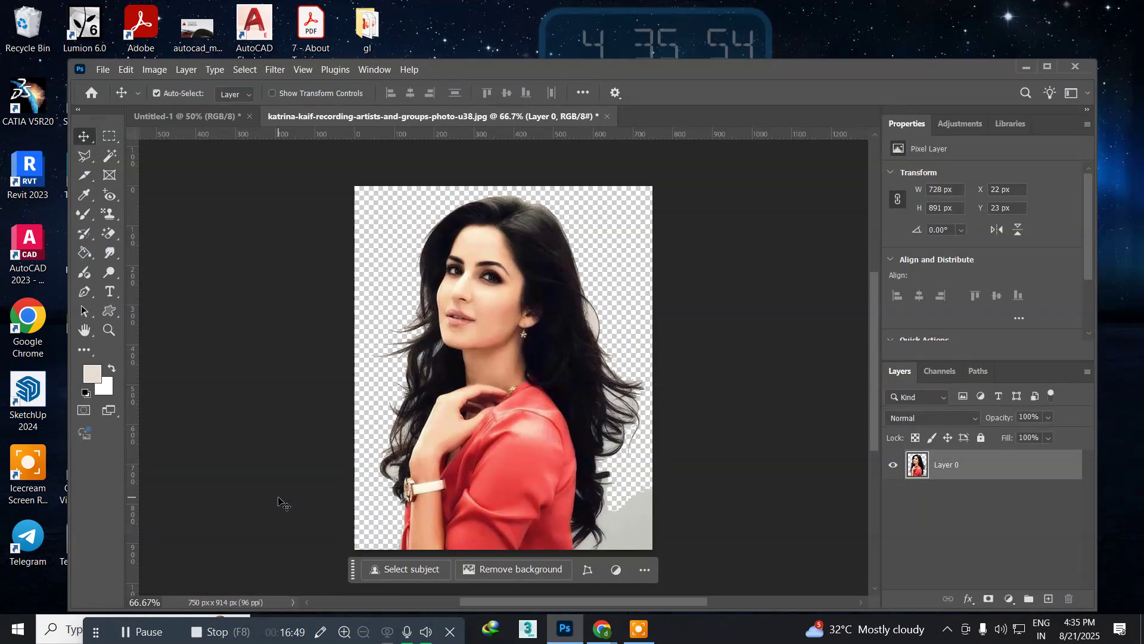
key(ctrl+z)
key(ctrl+z)
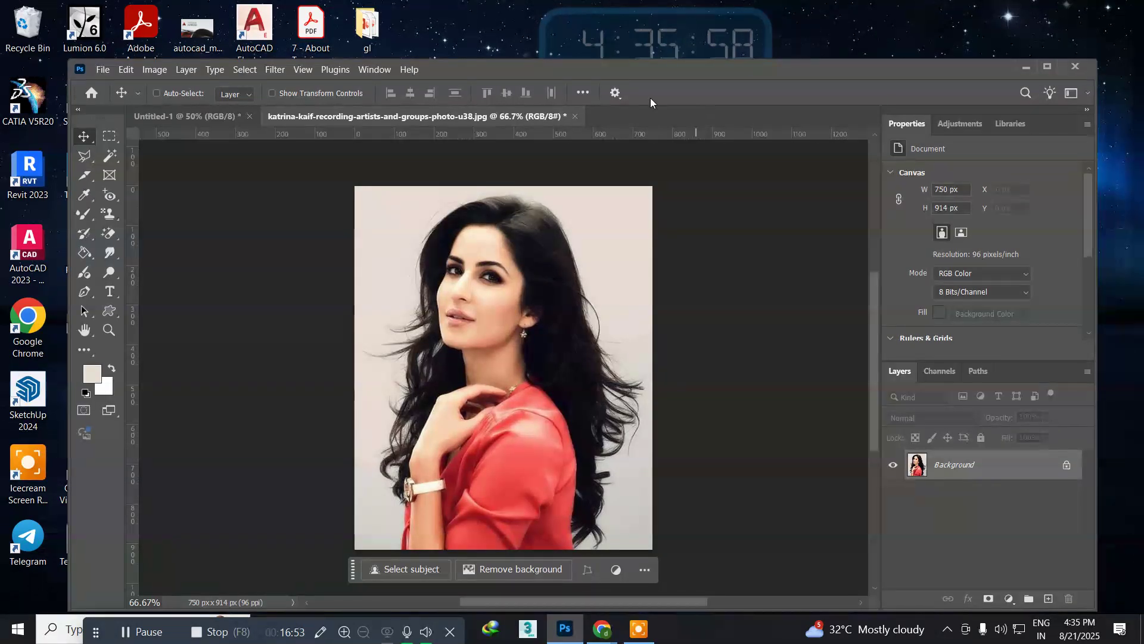
click(574, 117)
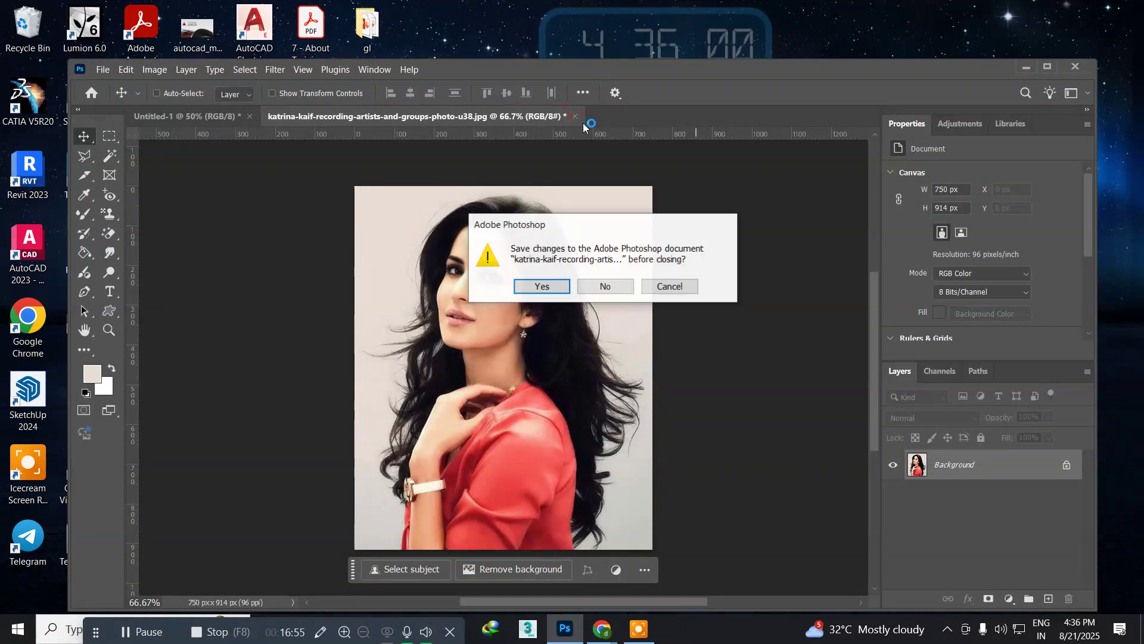
click(604, 288)
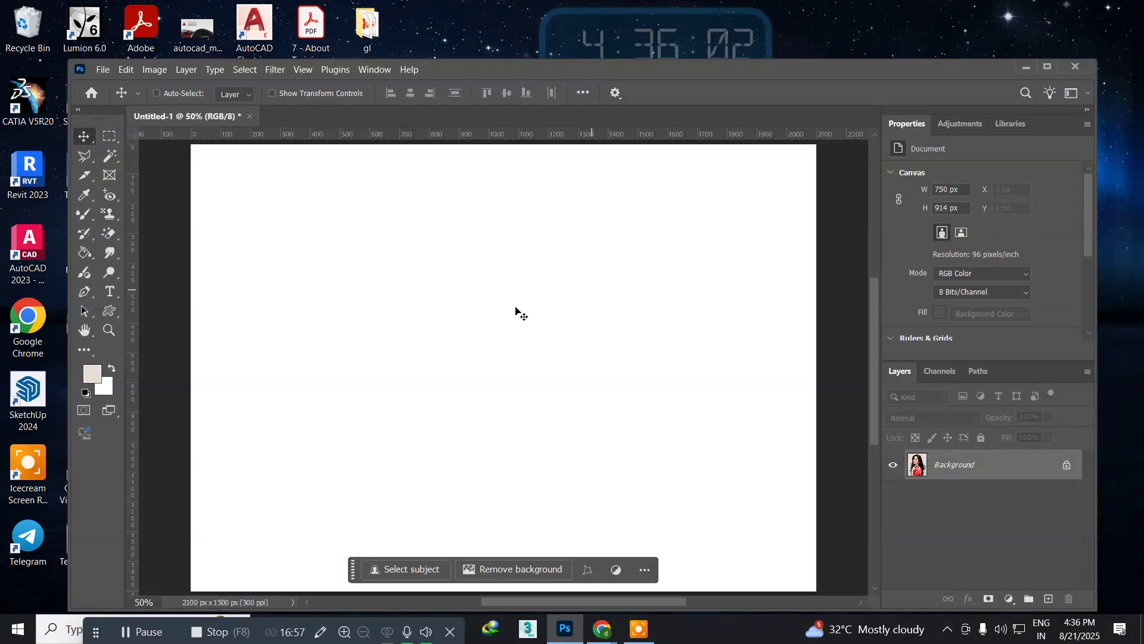
Activate the Gradient tool and switch it from classic gradient to Gradient mode
click(84, 252)
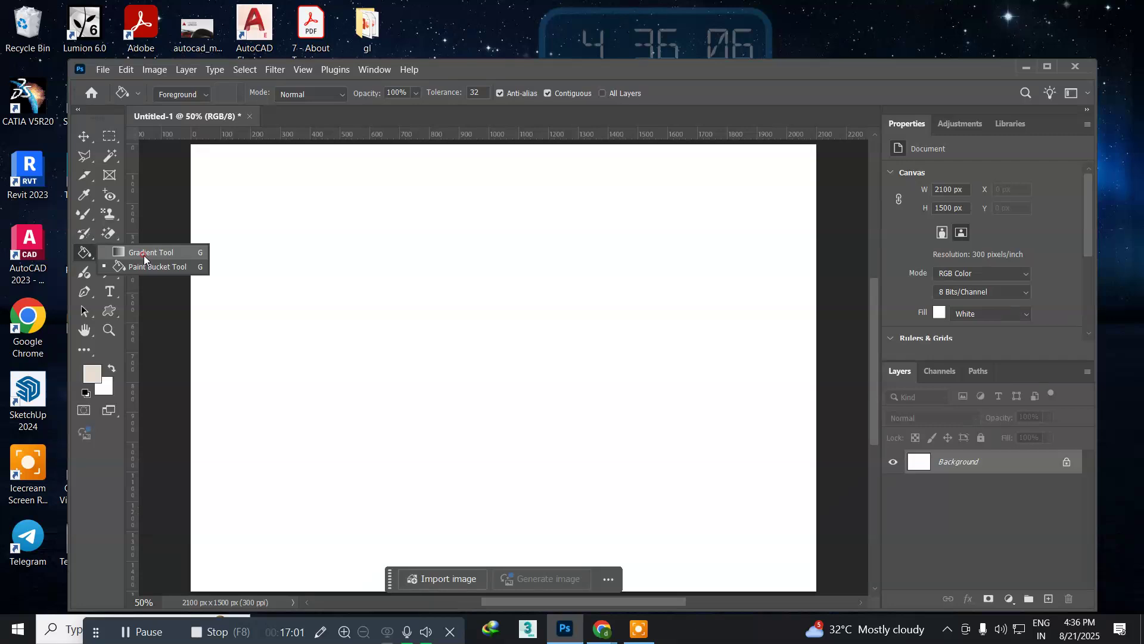
click(144, 255)
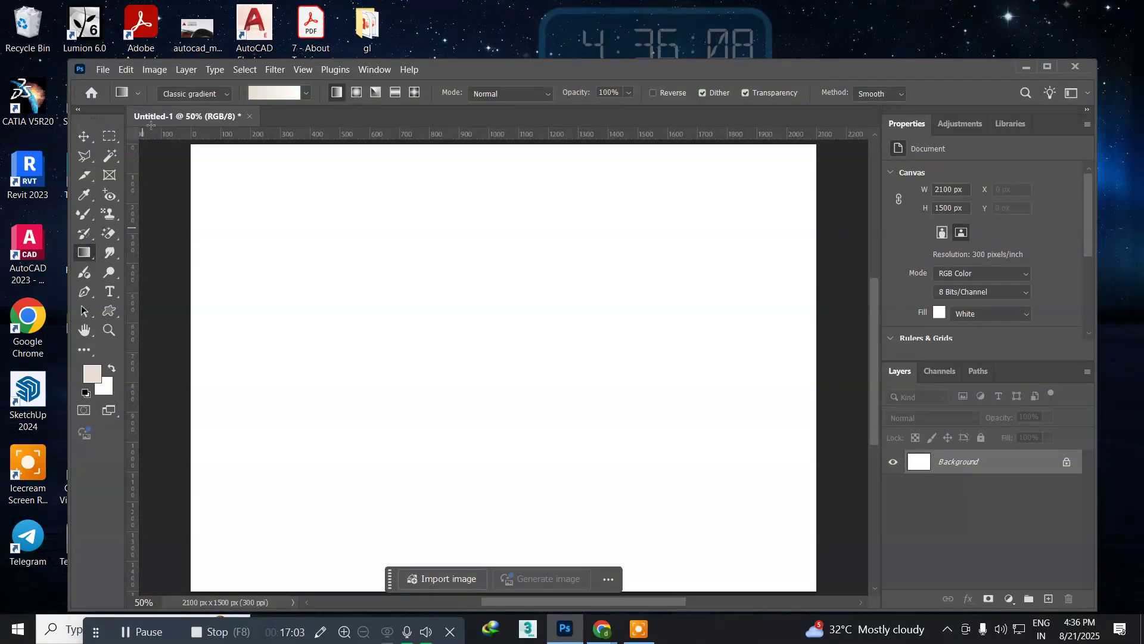
click(185, 92)
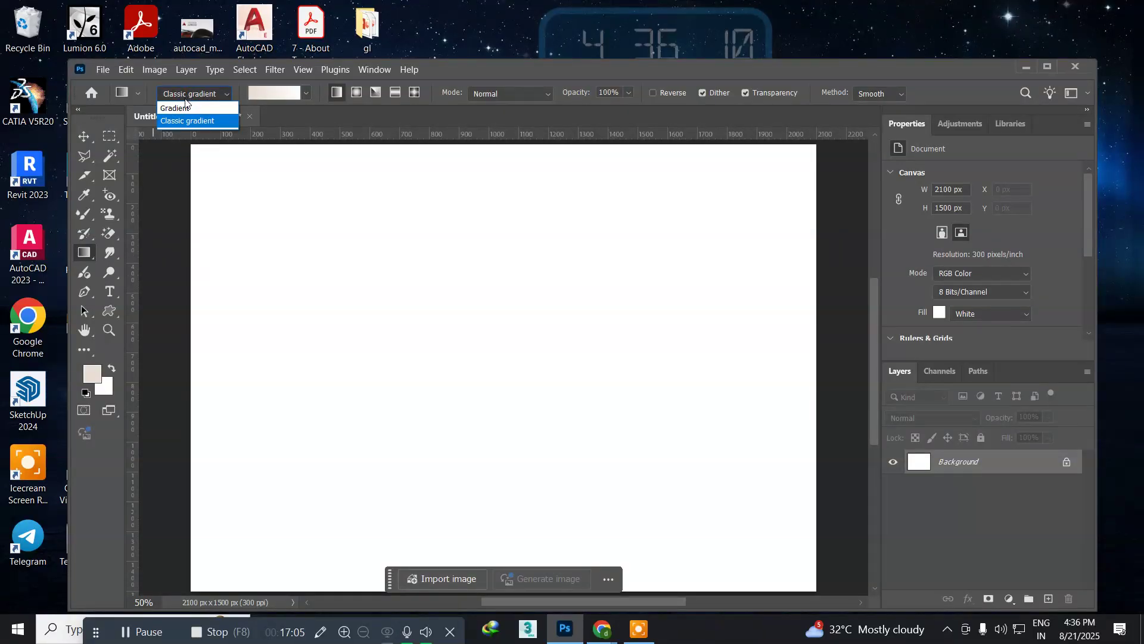
click(185, 109)
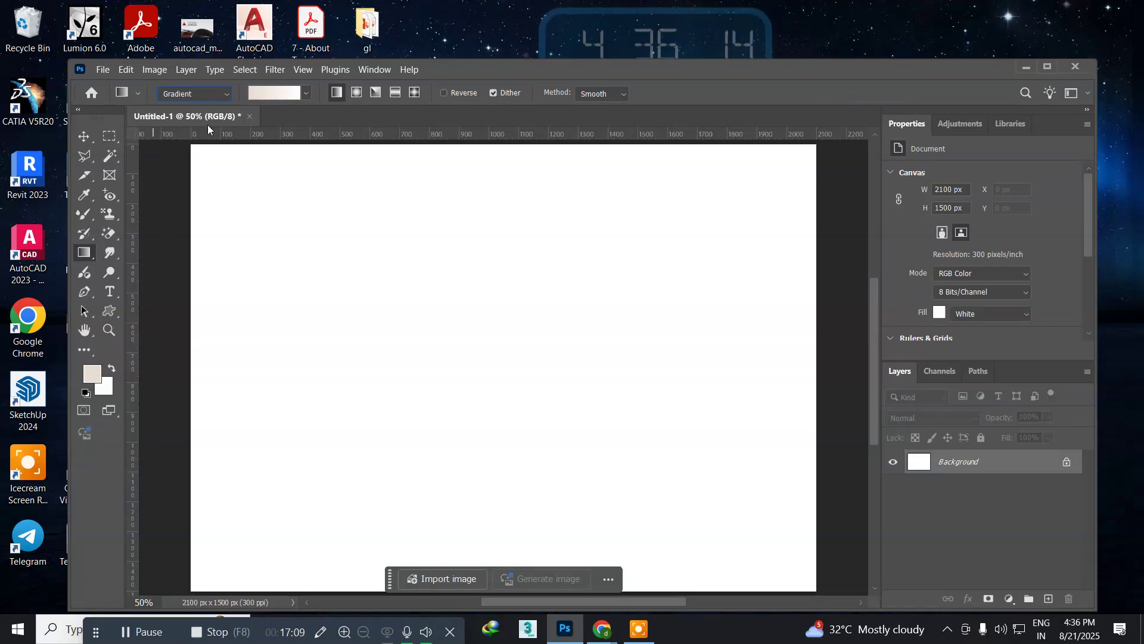
click(213, 96)
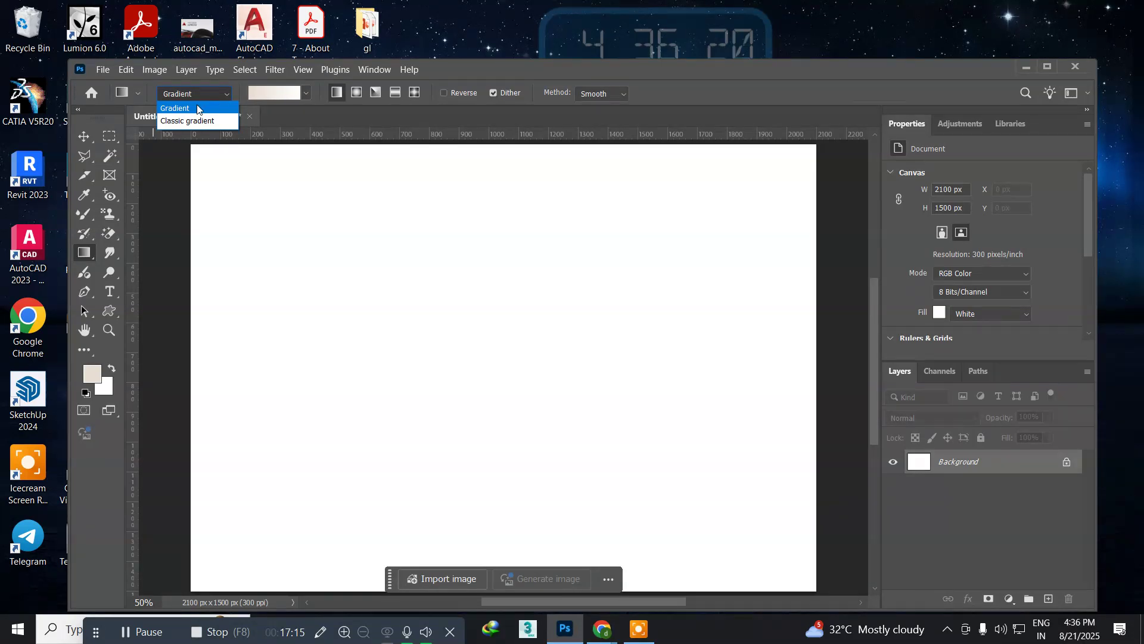
click(197, 109)
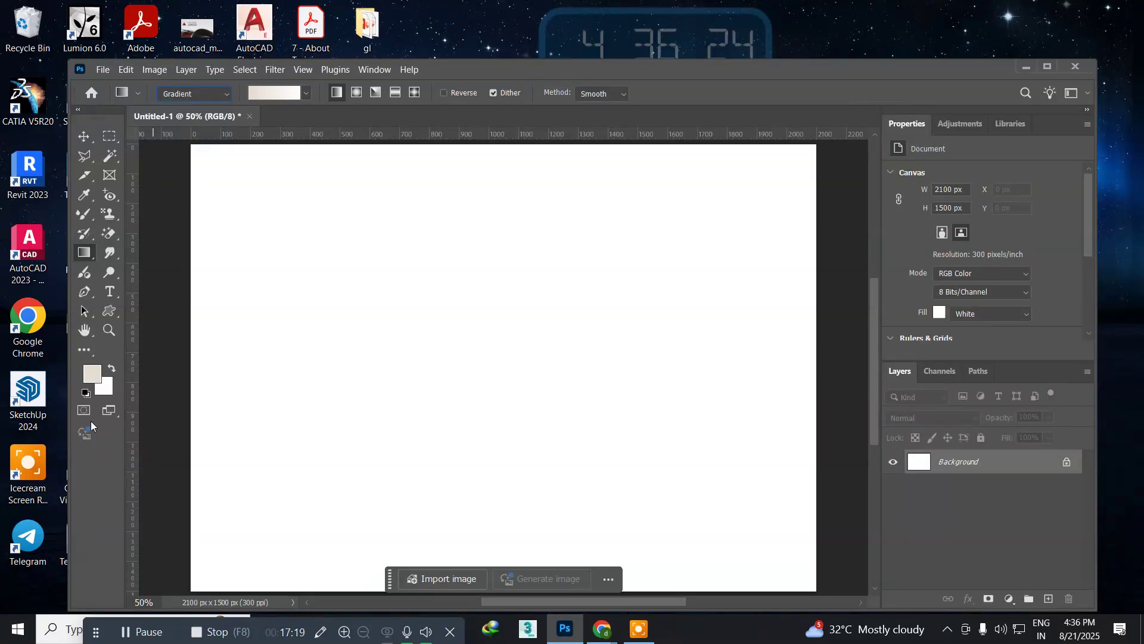
Set the foreground color to orange fb840e
click(92, 373)
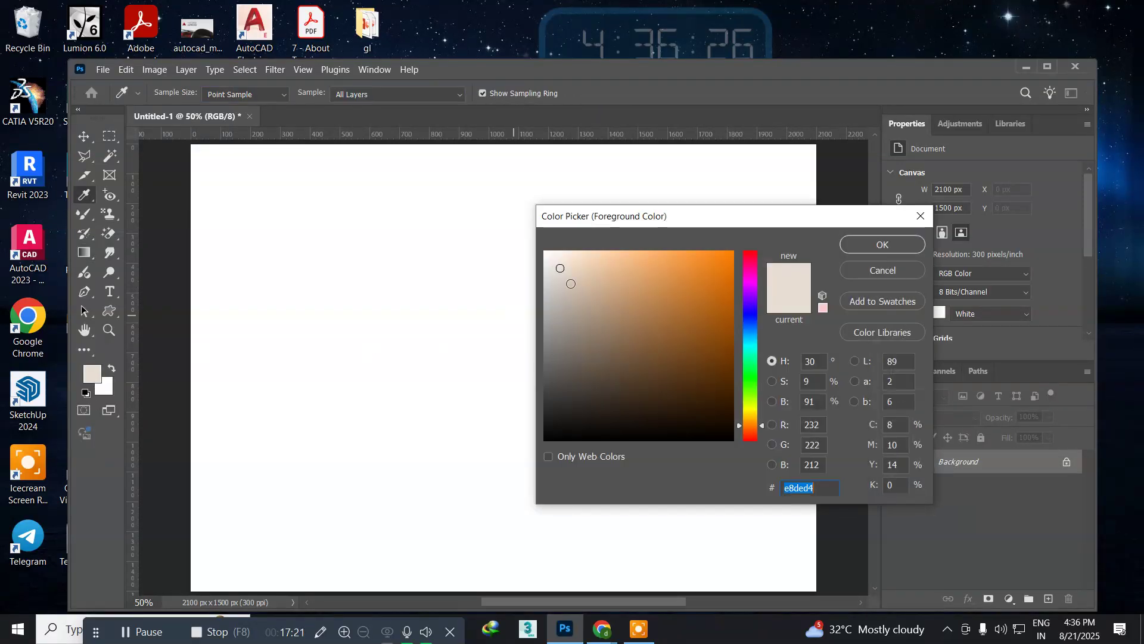
click(723, 255)
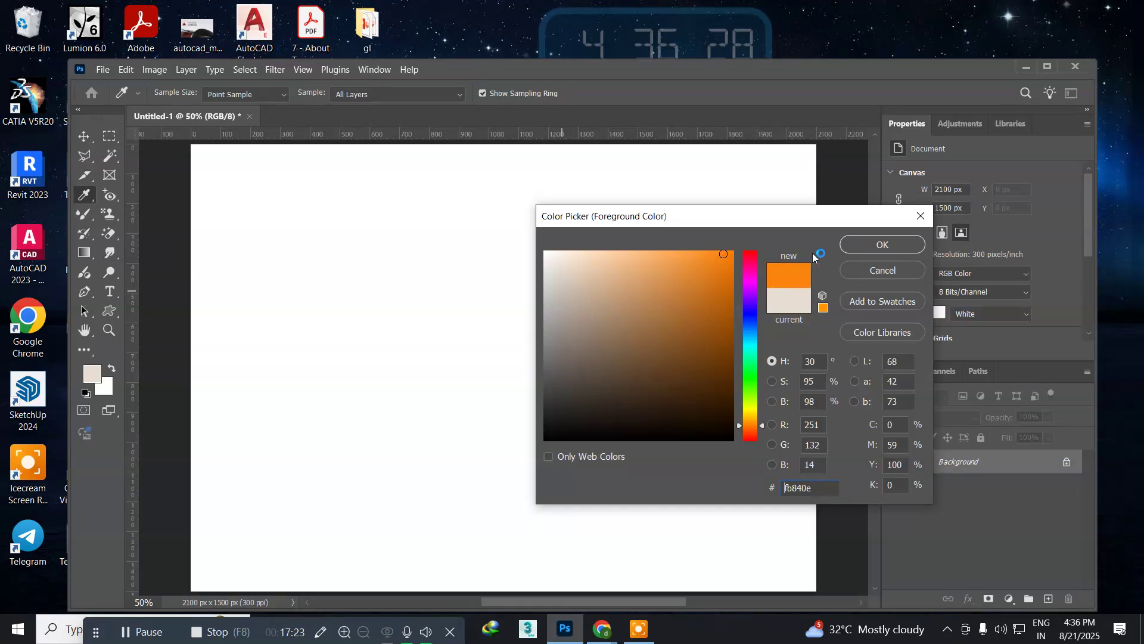
click(882, 245)
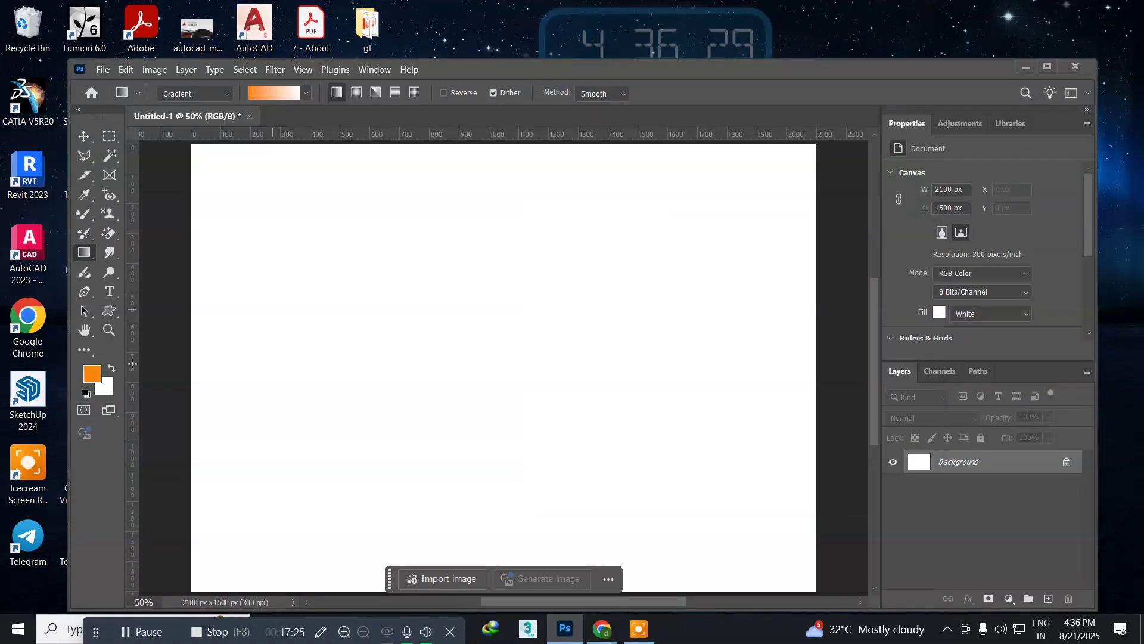
Set the background color to near-black 090000 and draw a linear gradient diagonally from the canvas's upper-left to lower-right corner
click(104, 390)
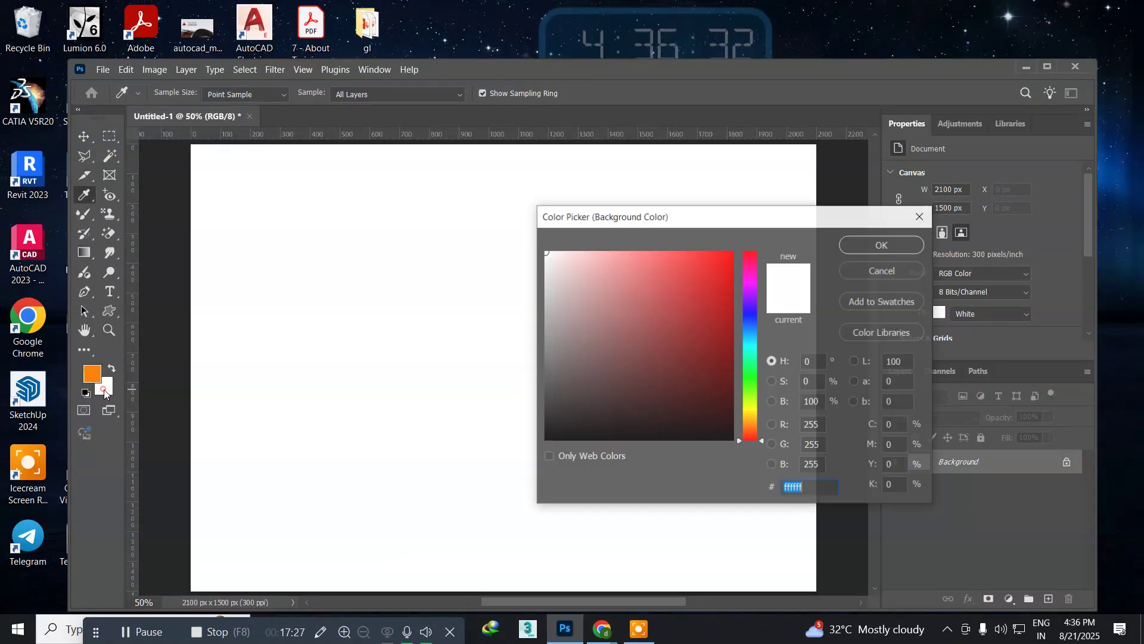
click(727, 433)
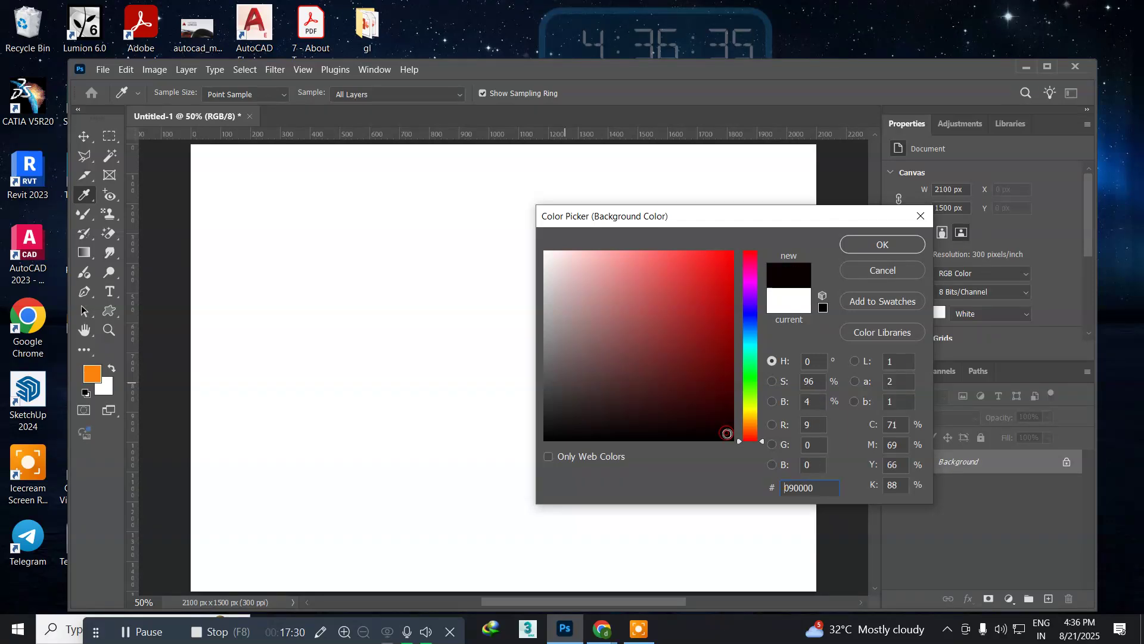
click(858, 247)
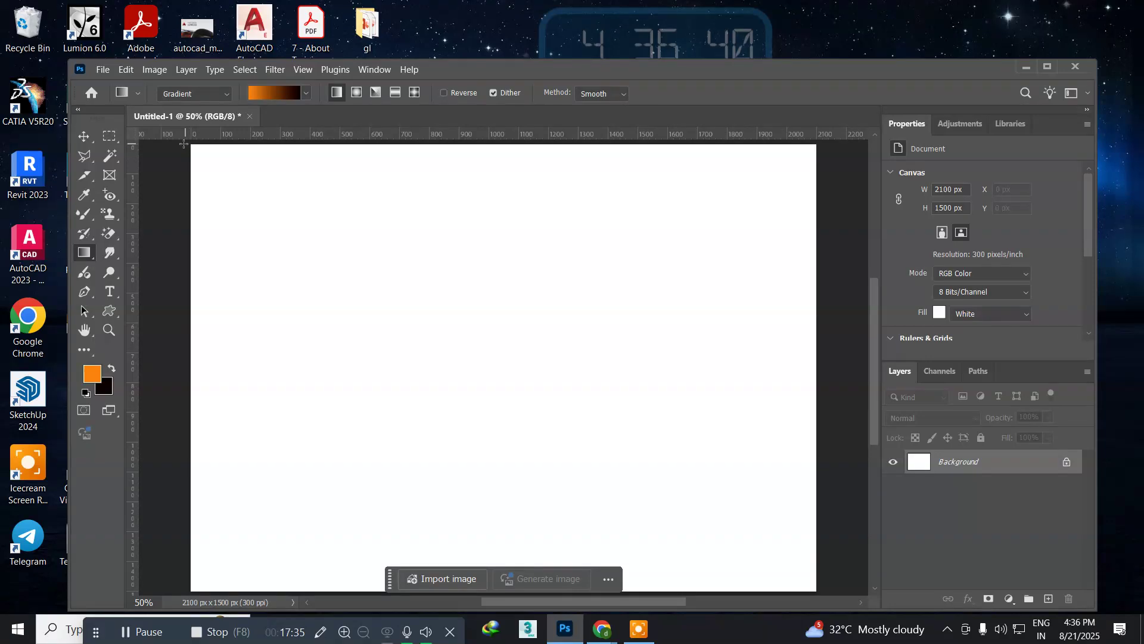
drag(184, 143, 835, 593)
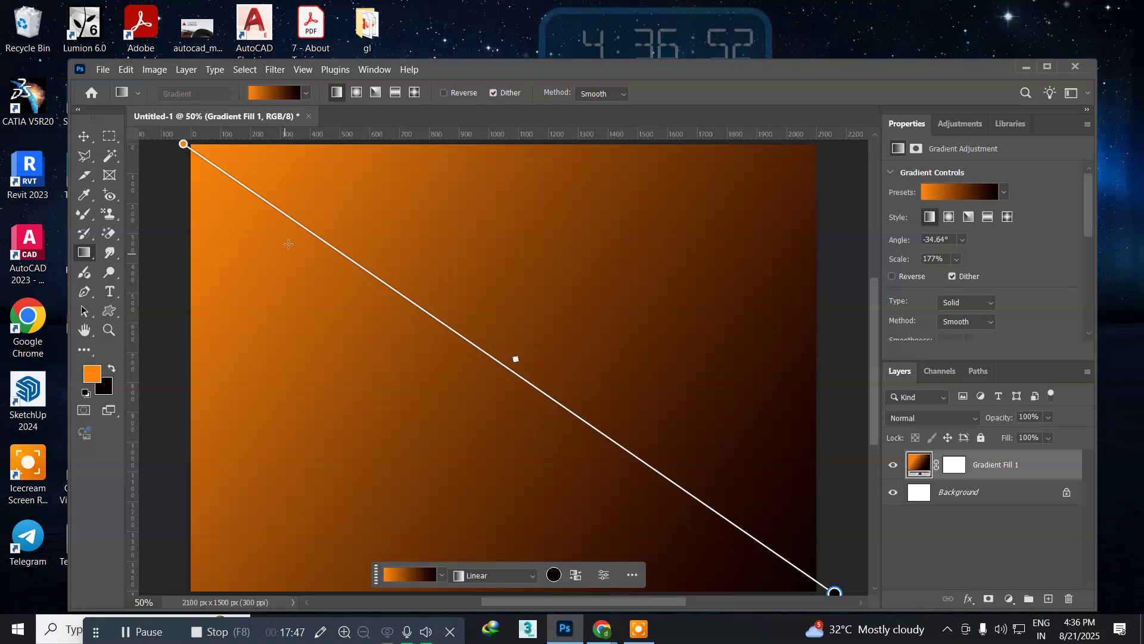
Add a color stop about a quarter of the way along the gradient line and set it to dark brown 743b02
click(324, 249)
click(323, 255)
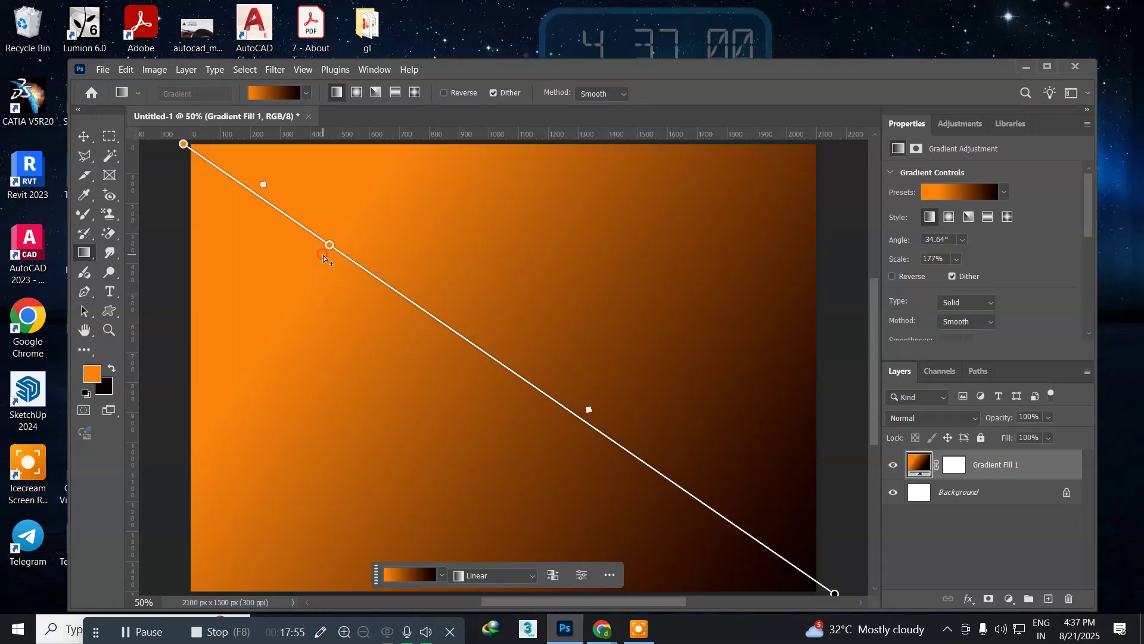
double_click(328, 245)
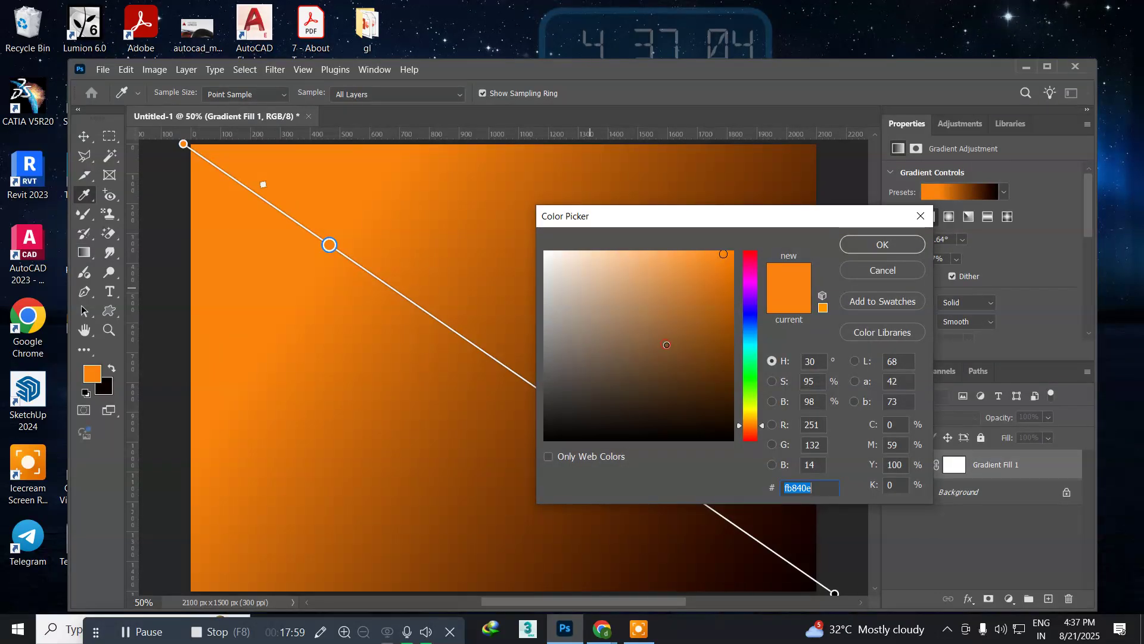
click(666, 346)
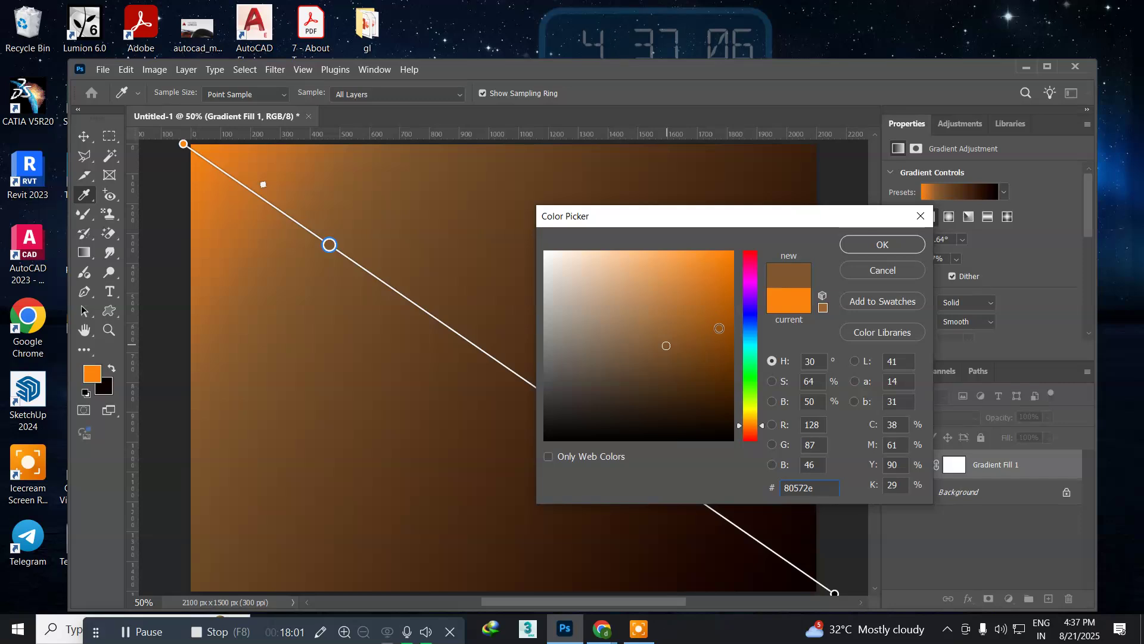
click(731, 354)
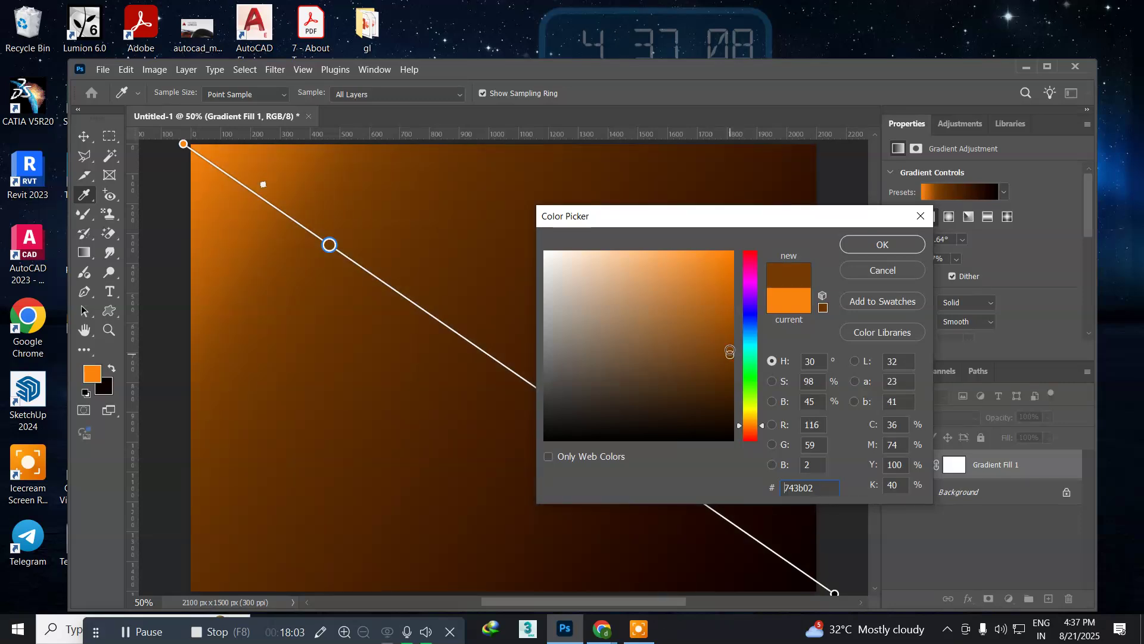
click(879, 244)
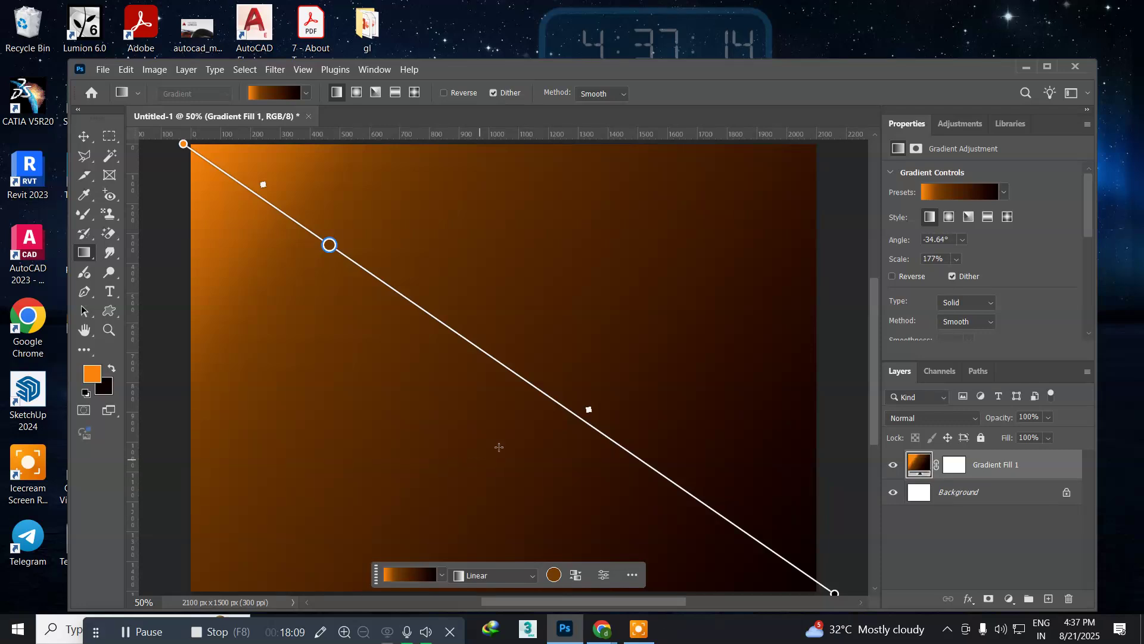
Add another color stop just past the middle of the gradient line and set it to light tan f3bc84
click(539, 398)
double_click(541, 393)
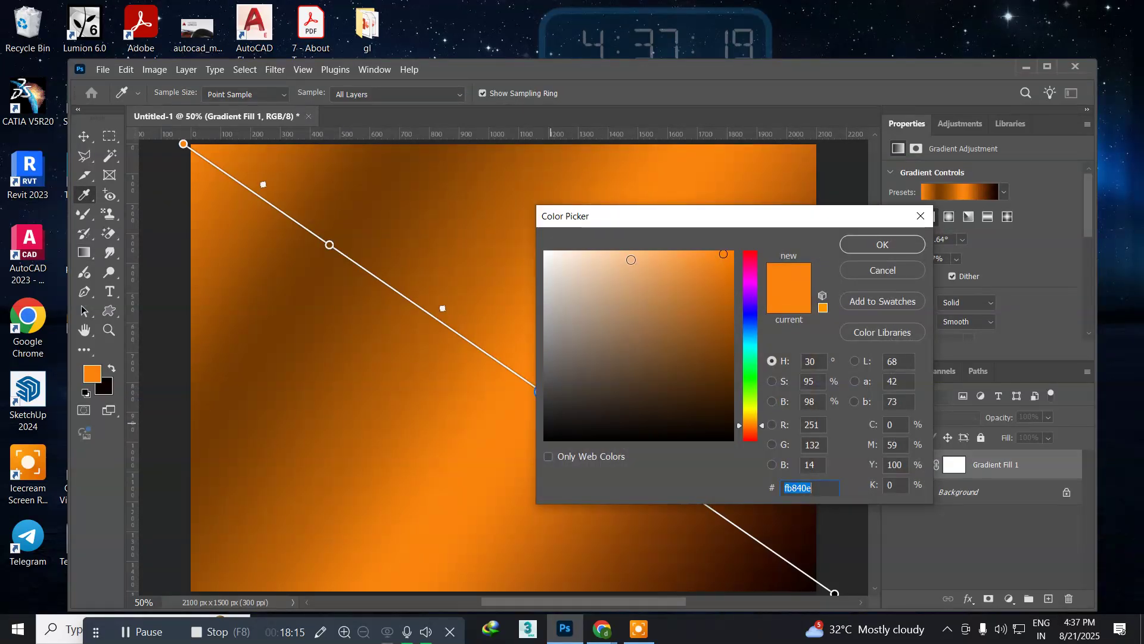
click(631, 260)
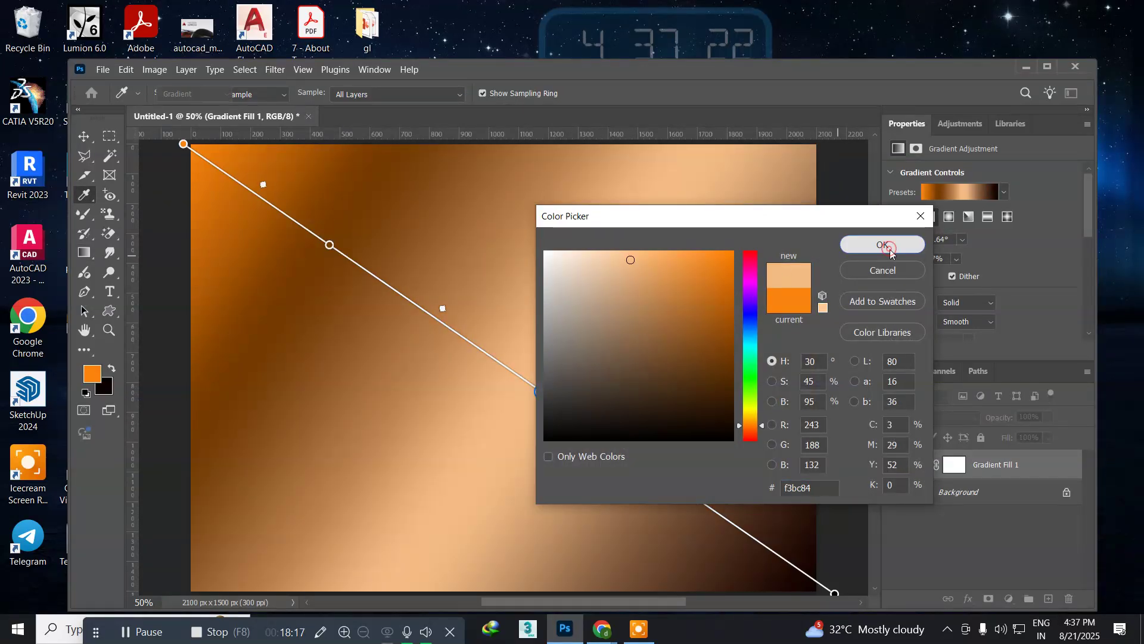
click(884, 245)
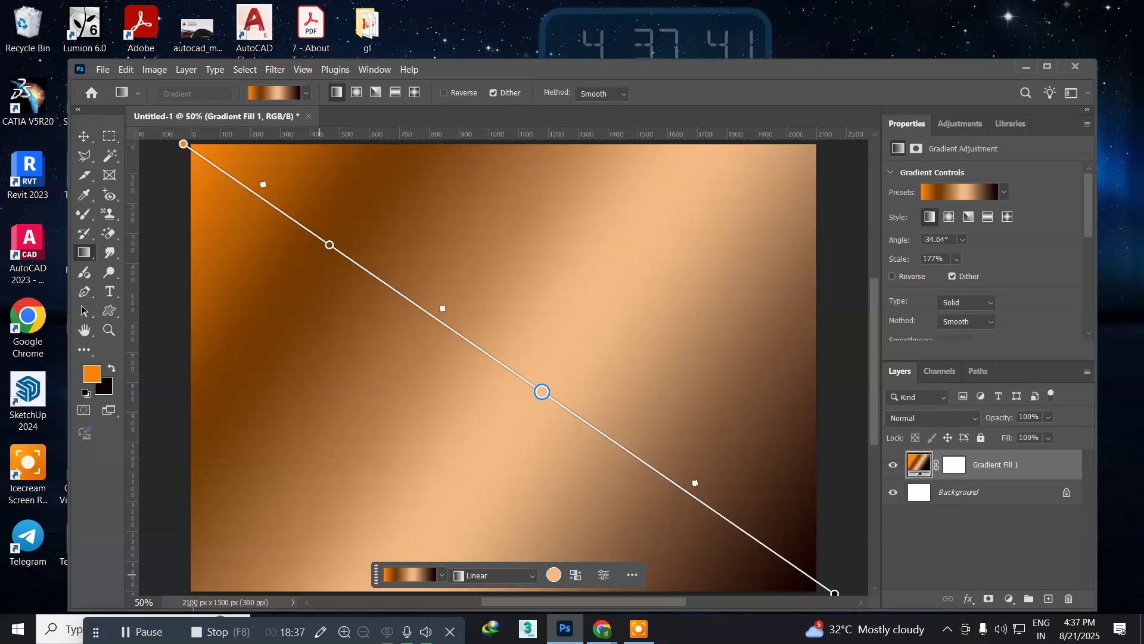
click(413, 576)
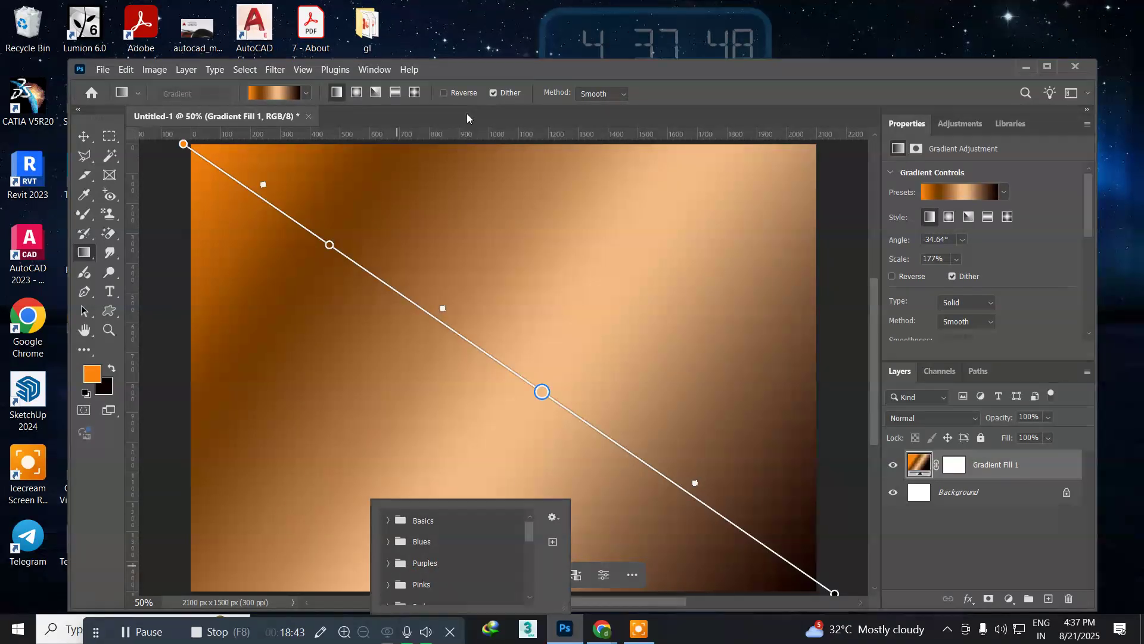
click(470, 74)
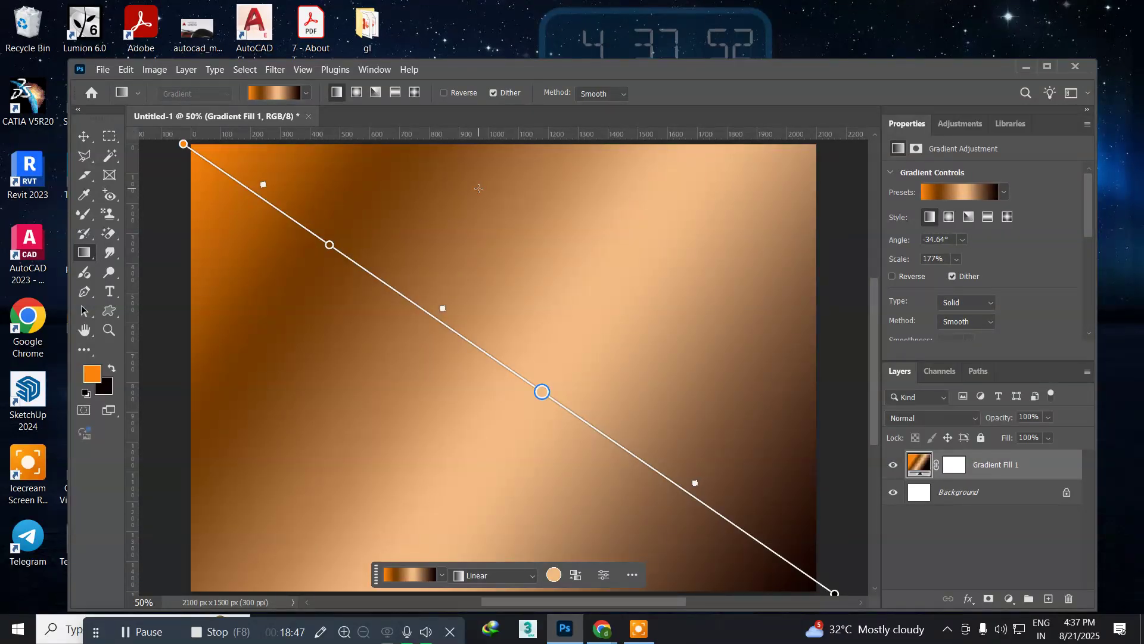
Undo both added color stops and the gradient fill itself, back to the blank white canvas
key(ctrl+z)
key(ctrl+z)
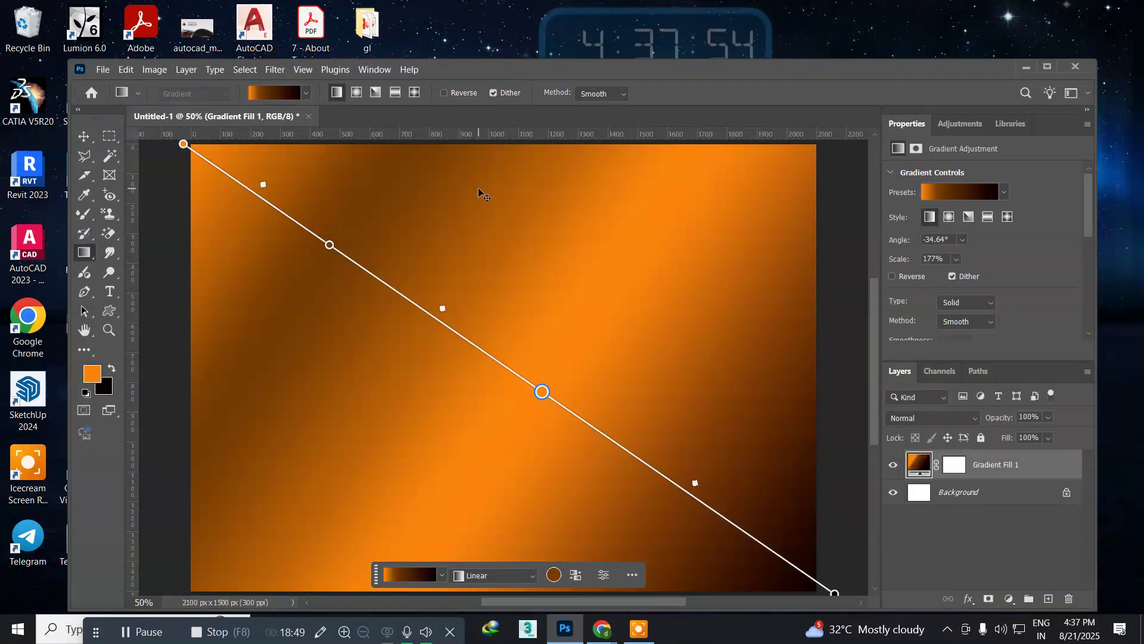
key(ctrl+z)
key(ctrl+z)
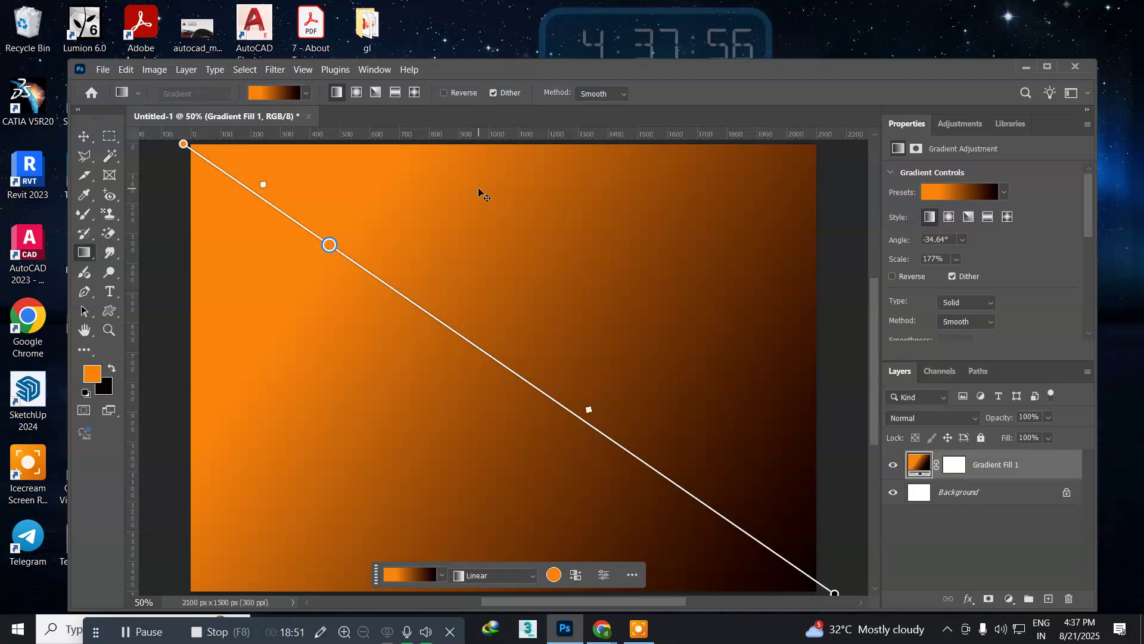
key(ctrl+z)
key(ctrl+z)
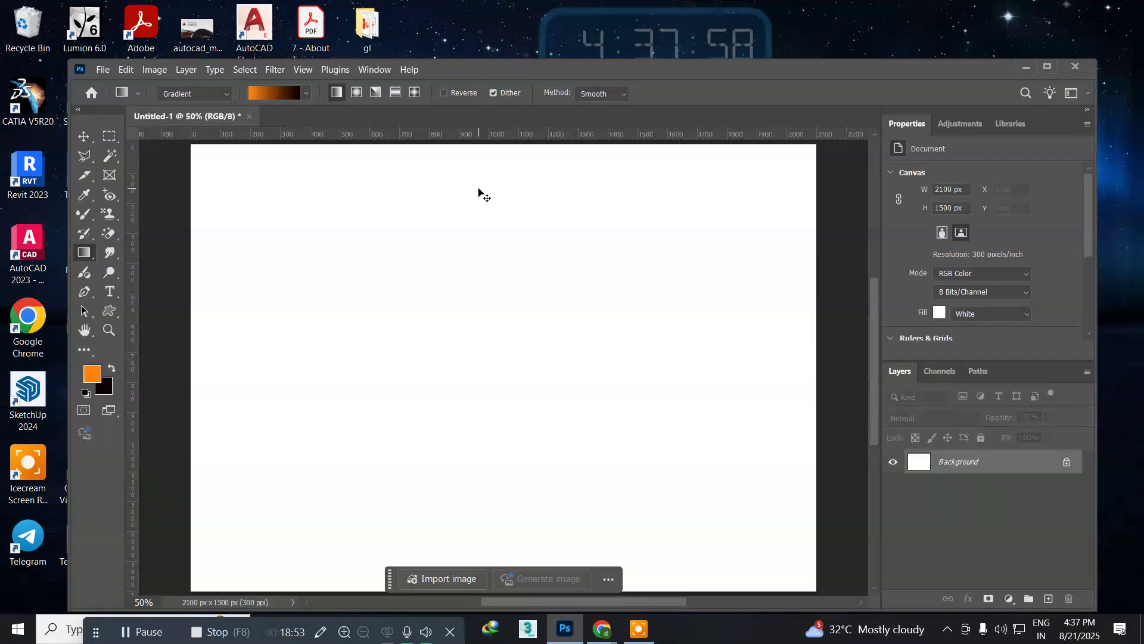
Switch the Gradient tool to Classic gradient and draw a linear gradient diagonally from the canvas's upper-left to lower-right corner
click(213, 95)
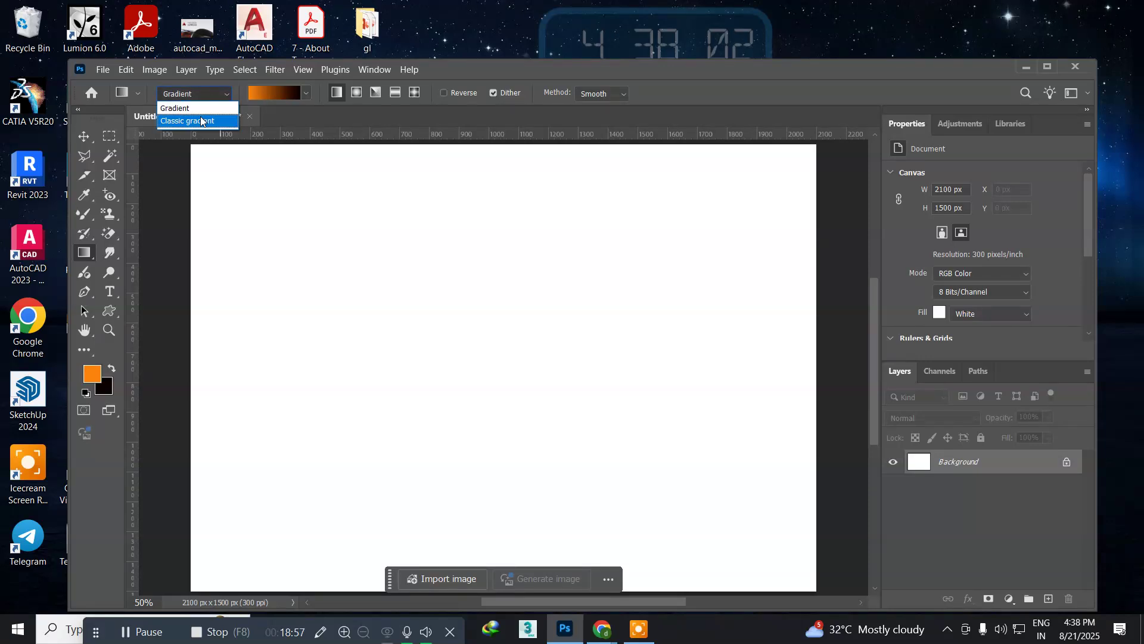
click(201, 119)
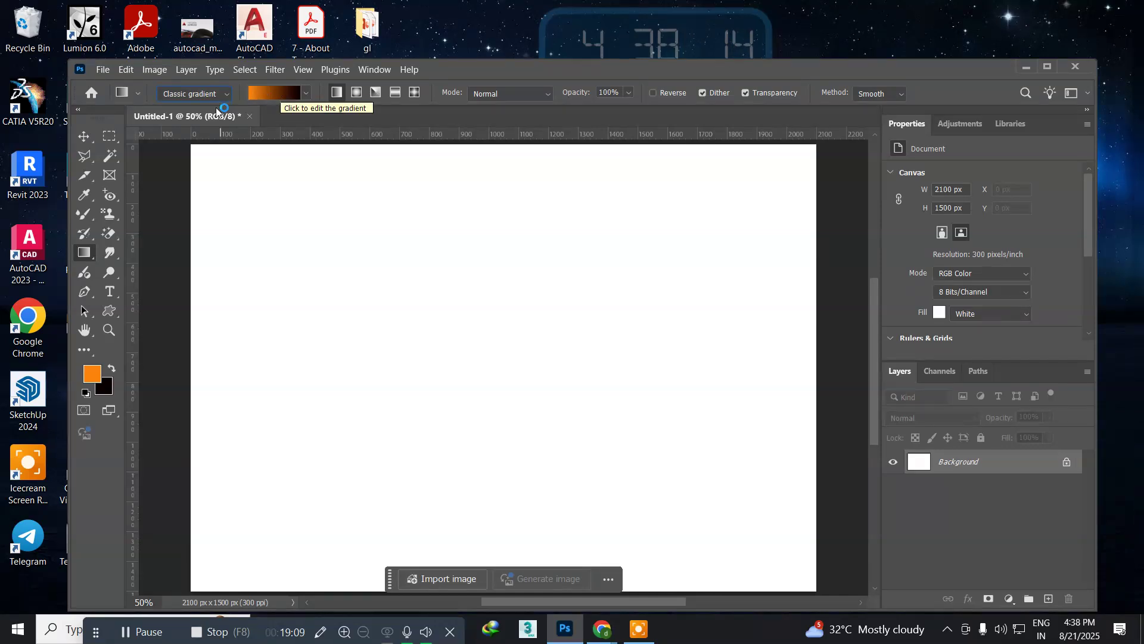
drag(178, 143, 823, 590)
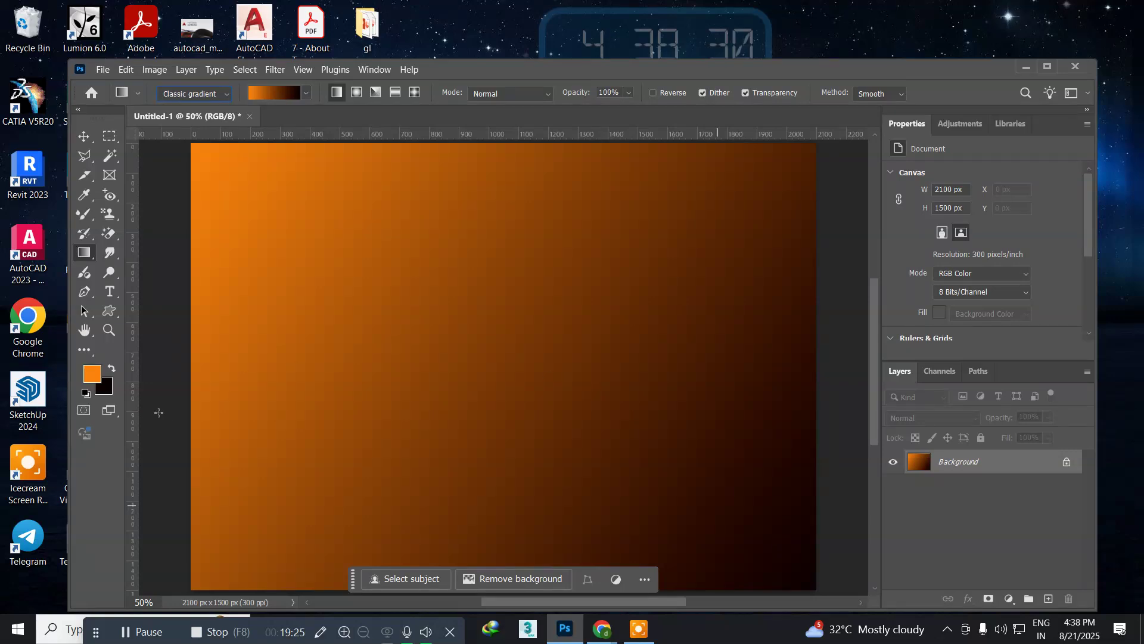
Undo the classic gradient fill on the Background layer and reactivate the Gradient tool
click(85, 136)
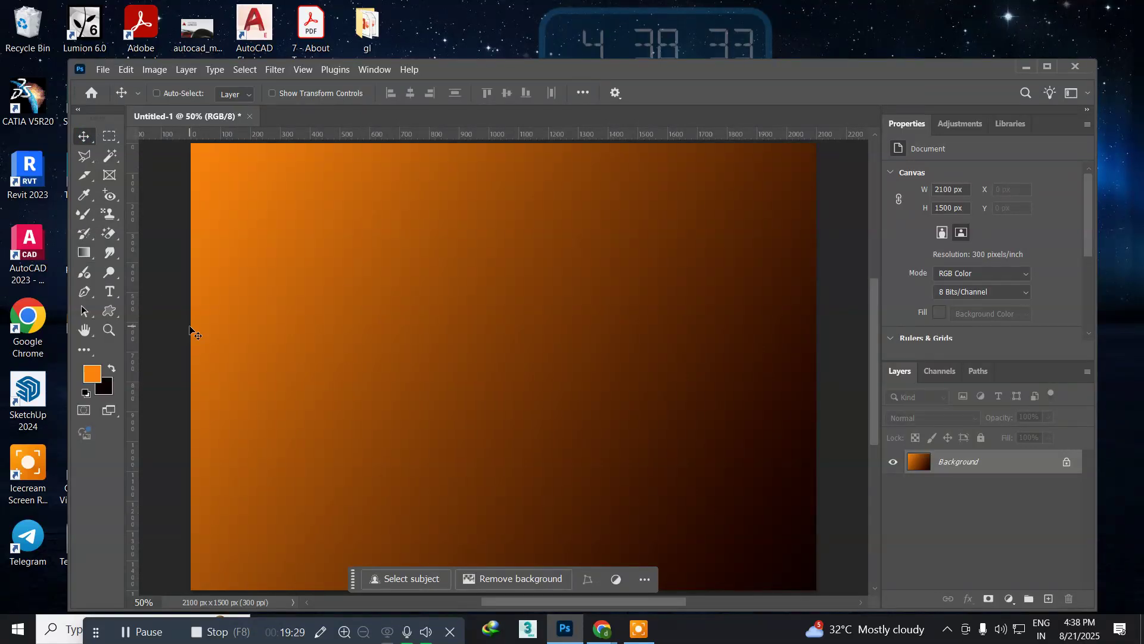
key(ctrl+z)
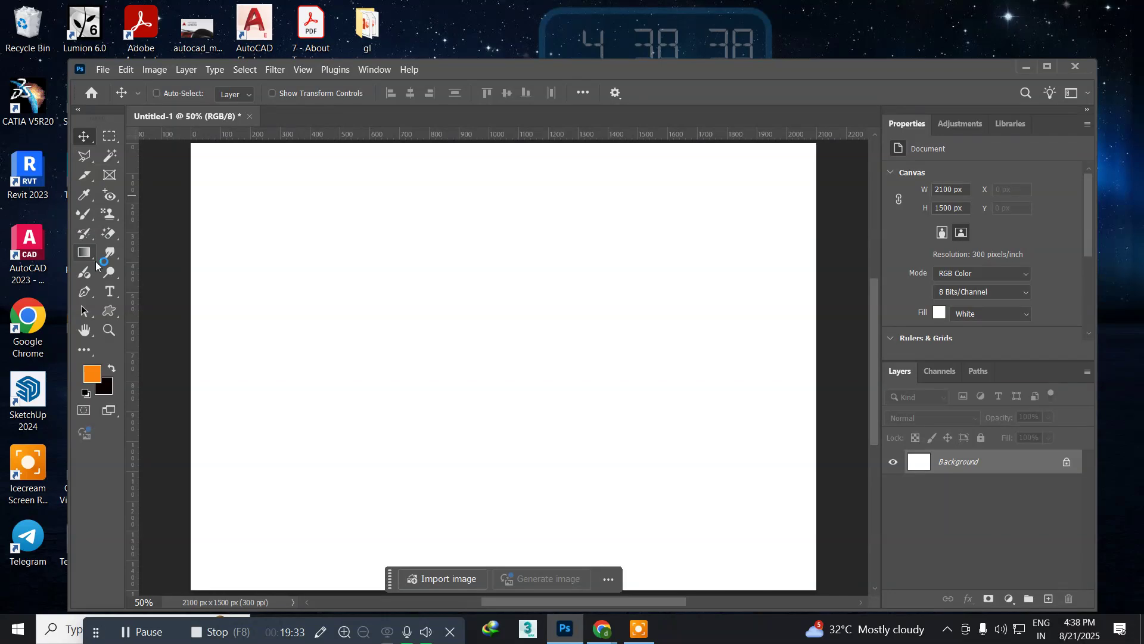
click(81, 251)
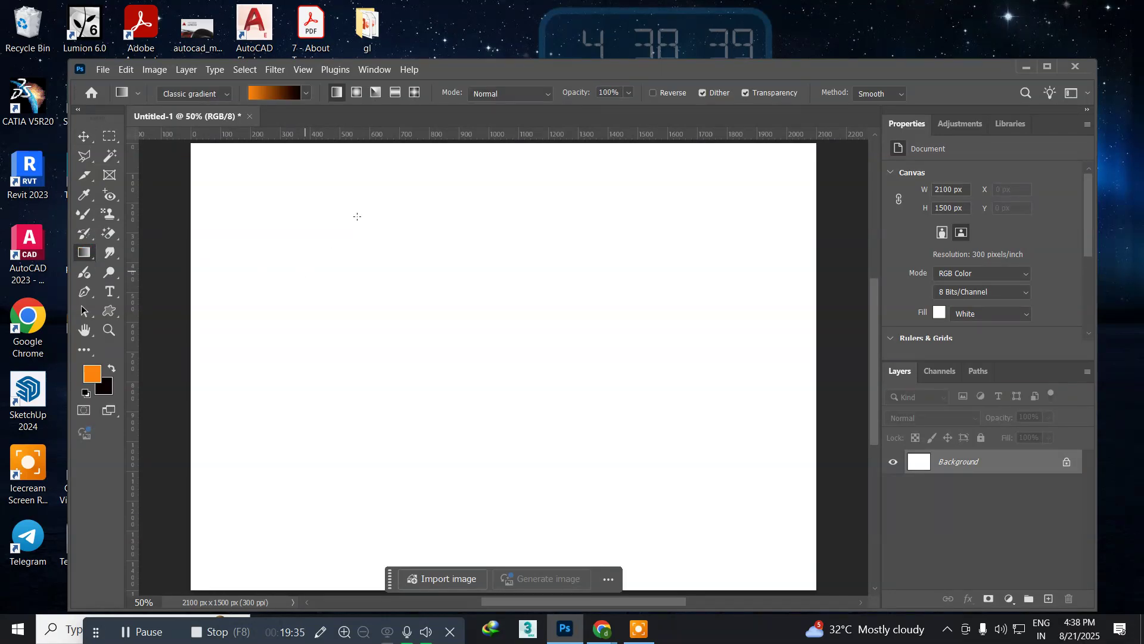
In the Gradient Editor, add a color stop at location 26 and set it to light orange fcaa58
click(281, 92)
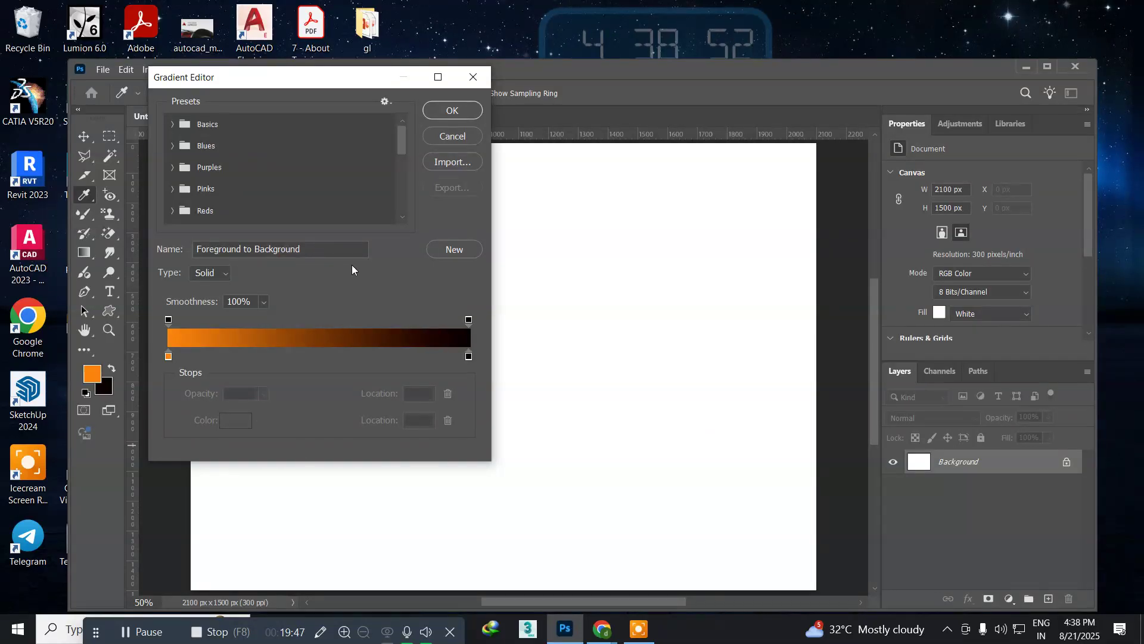
click(246, 355)
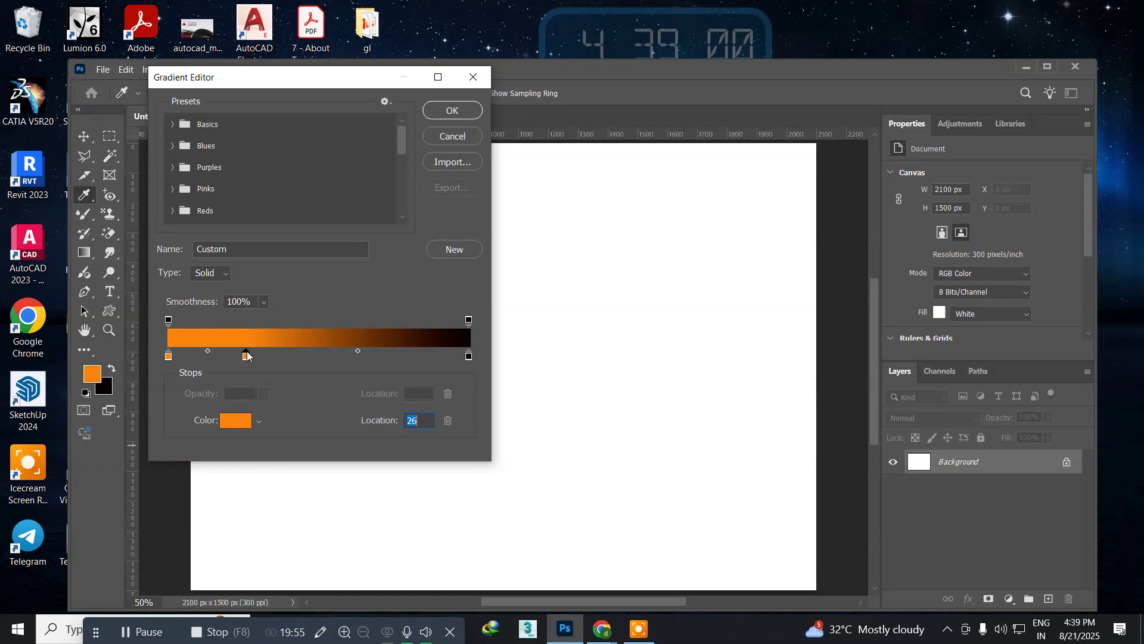
click(236, 422)
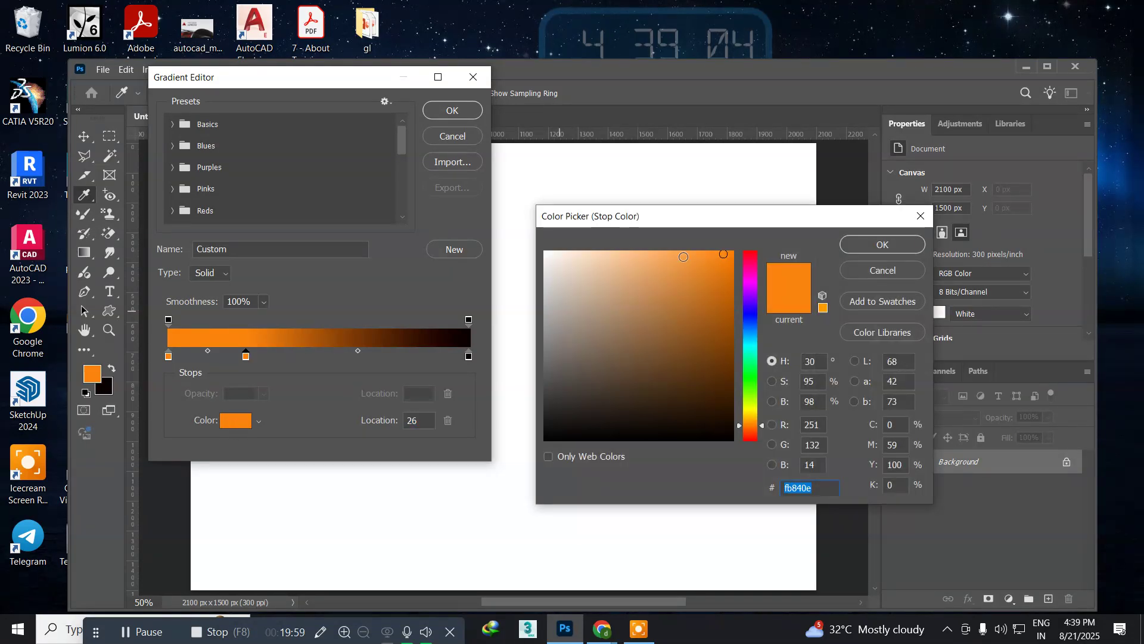
click(667, 253)
click(860, 246)
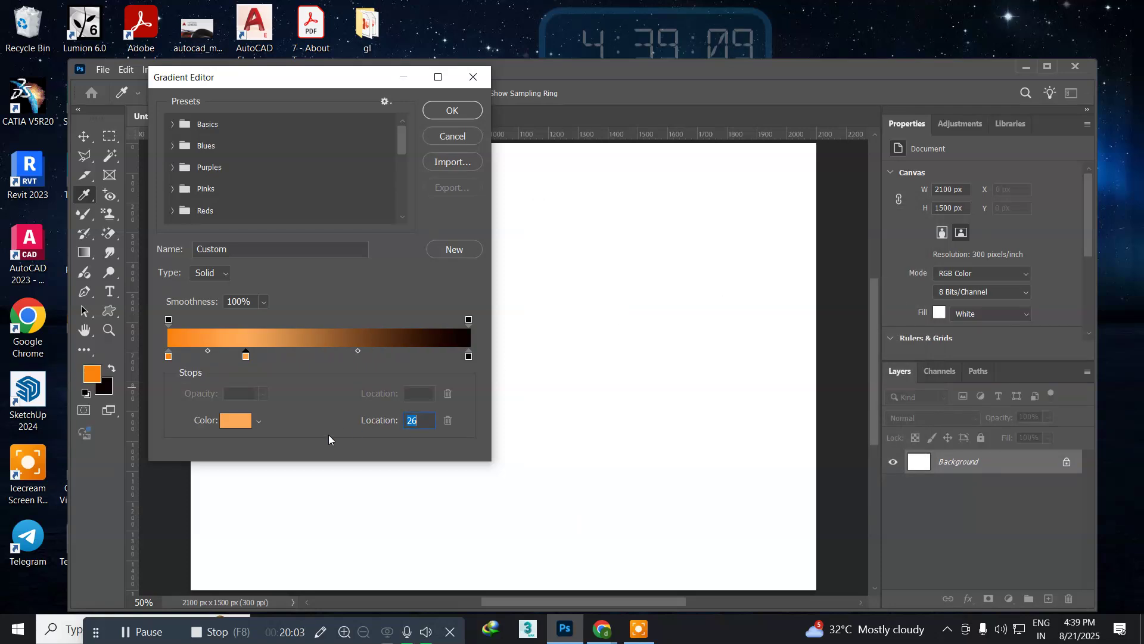
Add a color stop at location 87 of the gradient and set it to brown 784b1d
click(431, 356)
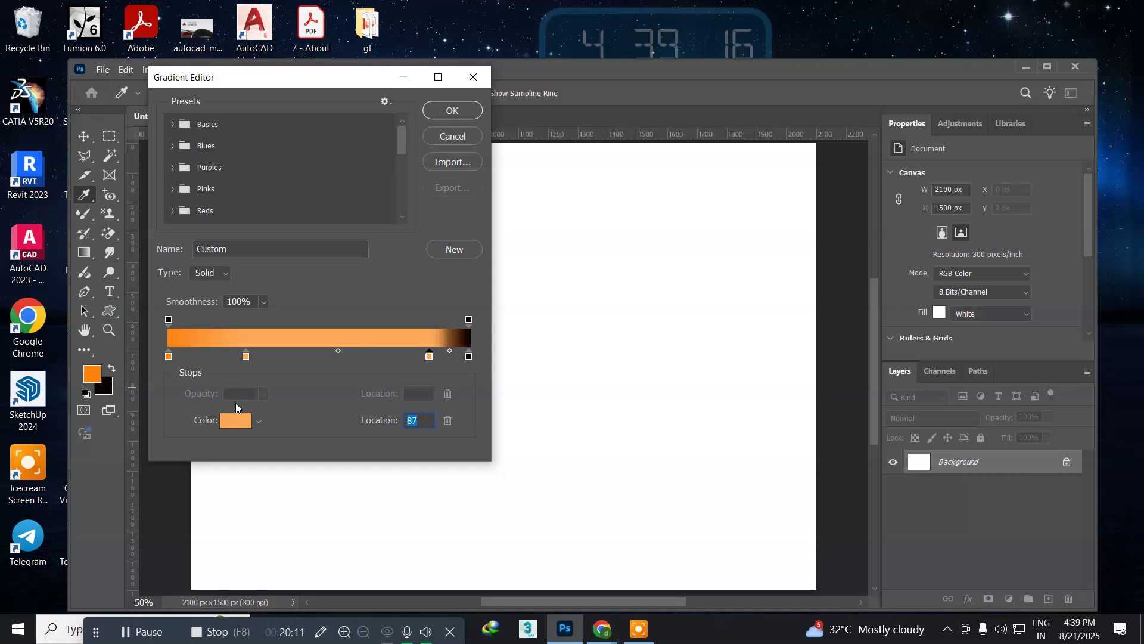
click(235, 420)
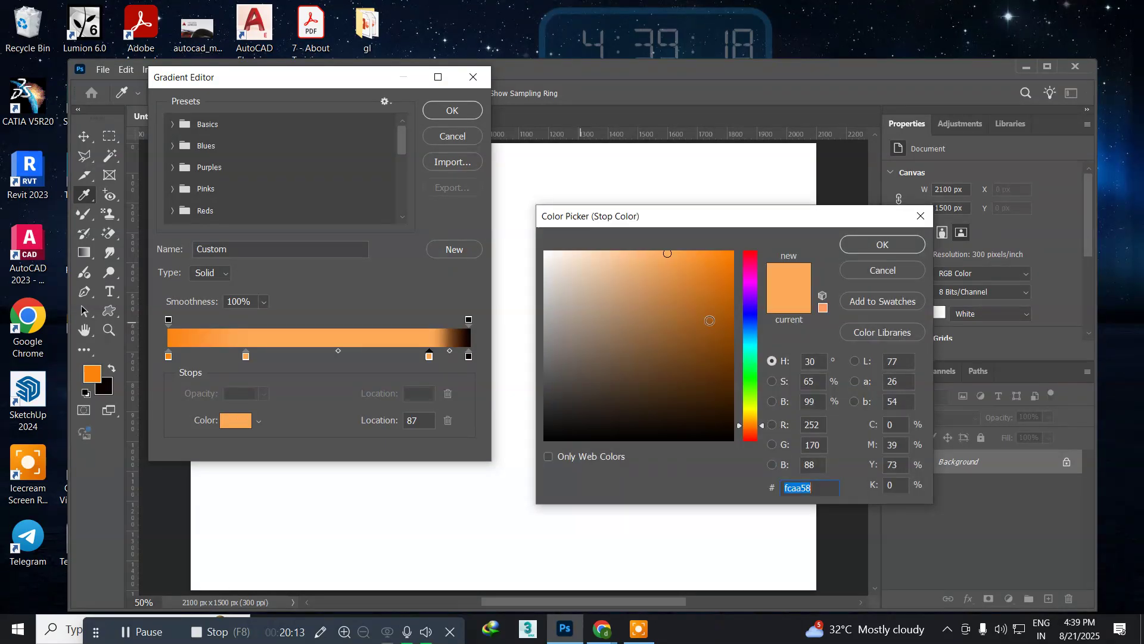
click(701, 335)
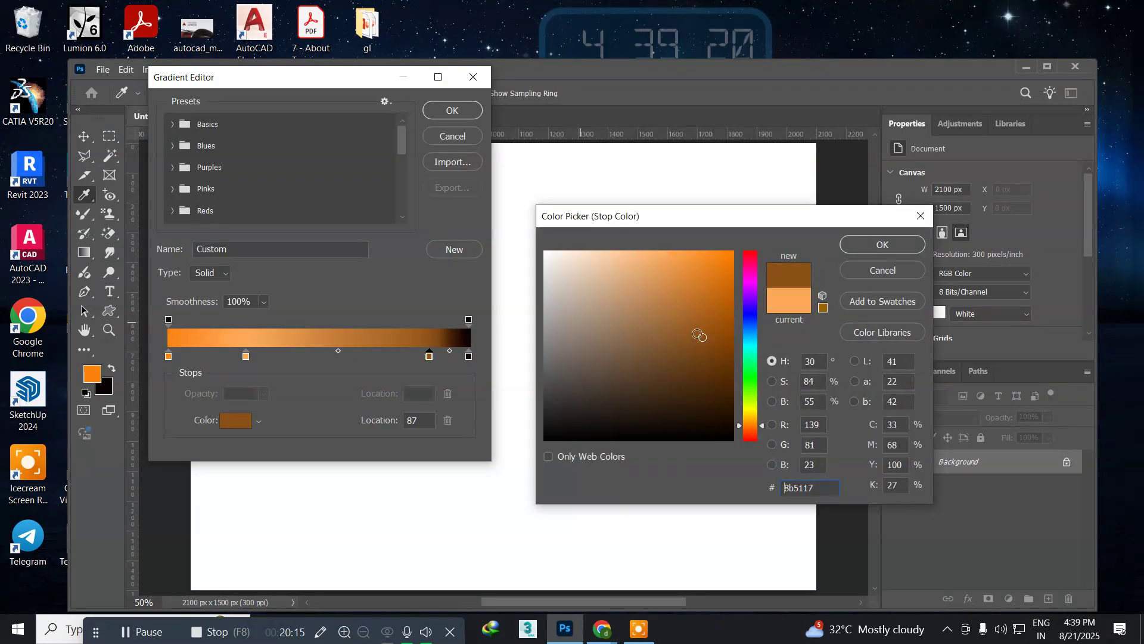
click(688, 351)
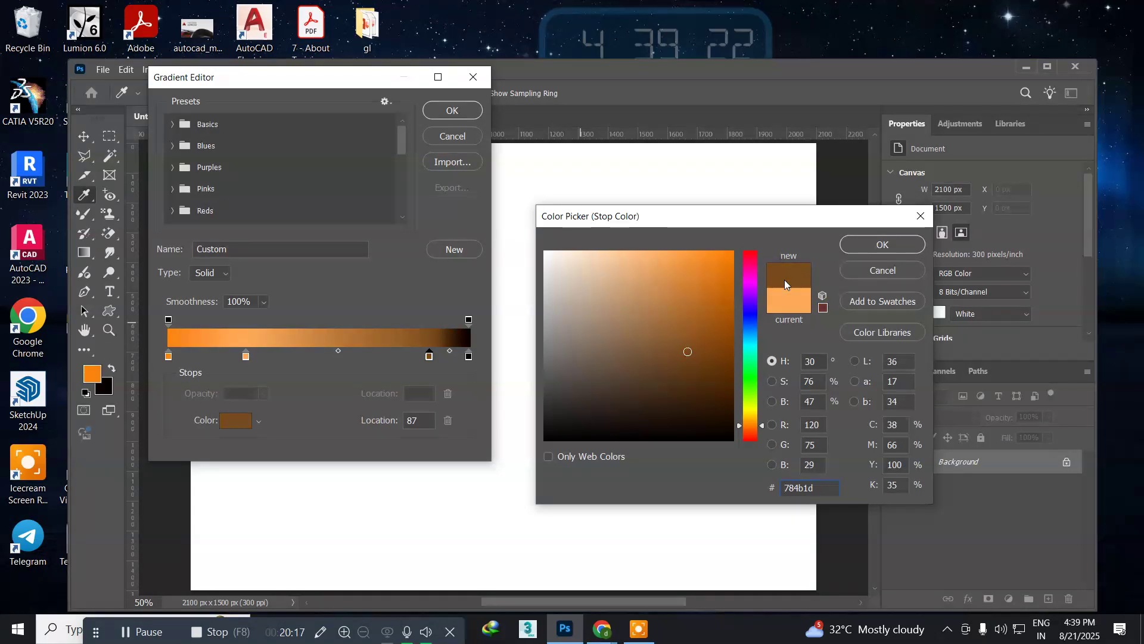
click(862, 240)
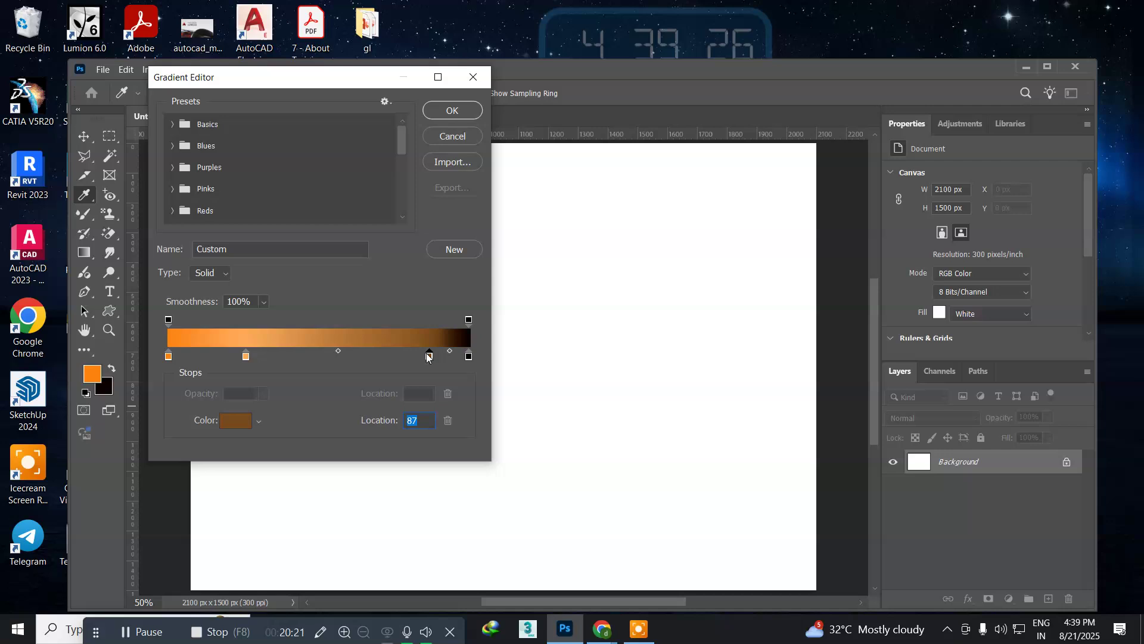
Copy the brown color stop to location 58, remove the one at 87, and accept the custom gradient
drag(429, 358, 340, 358)
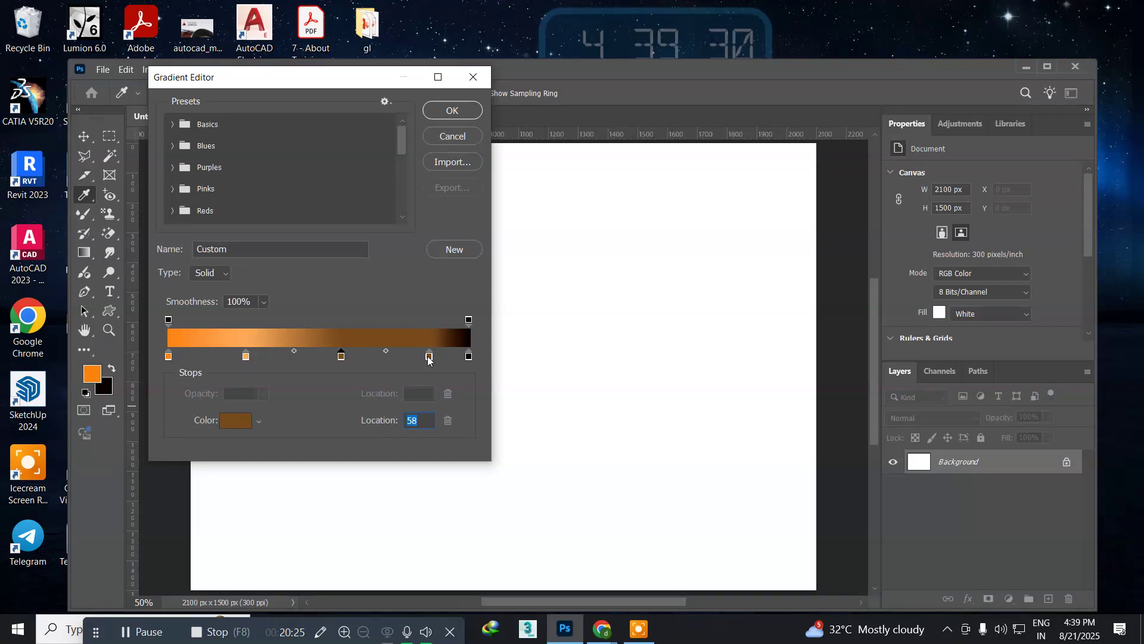
drag(428, 358, 428, 375)
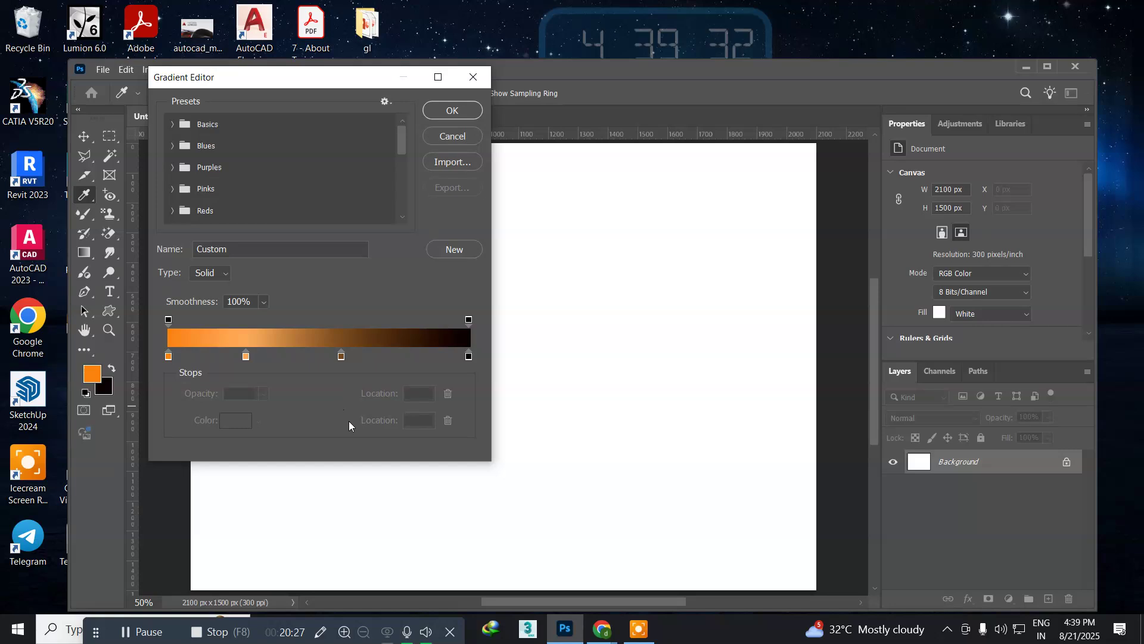
click(444, 112)
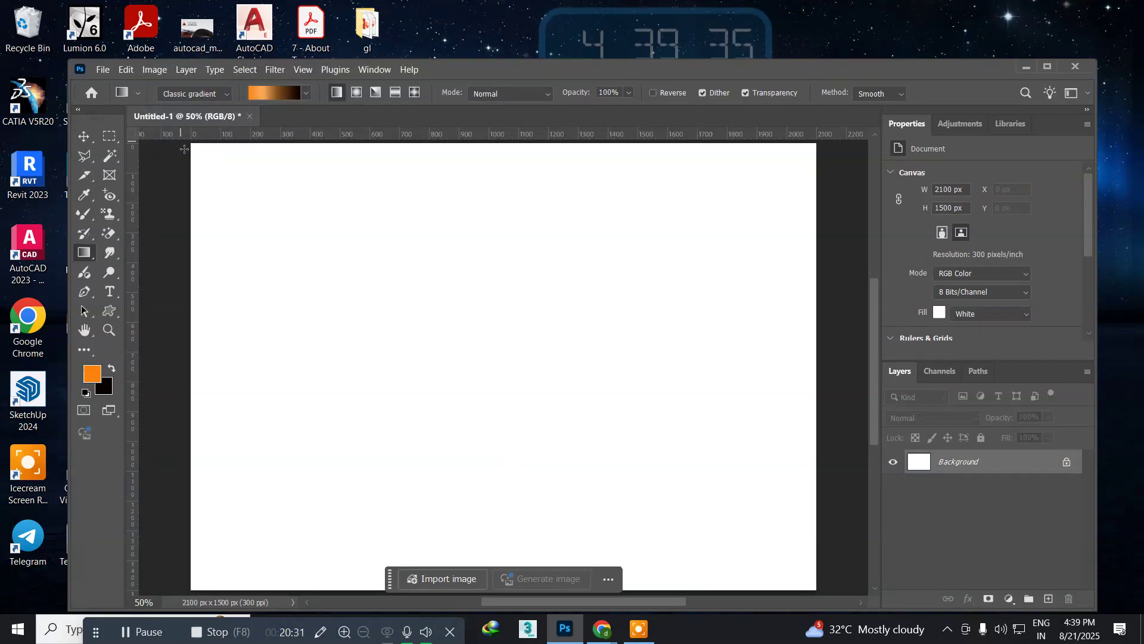
Try the custom gradient in a diagonal fill from the canvas's upper-left to lower-right corner, and undo it
drag(182, 145, 816, 576)
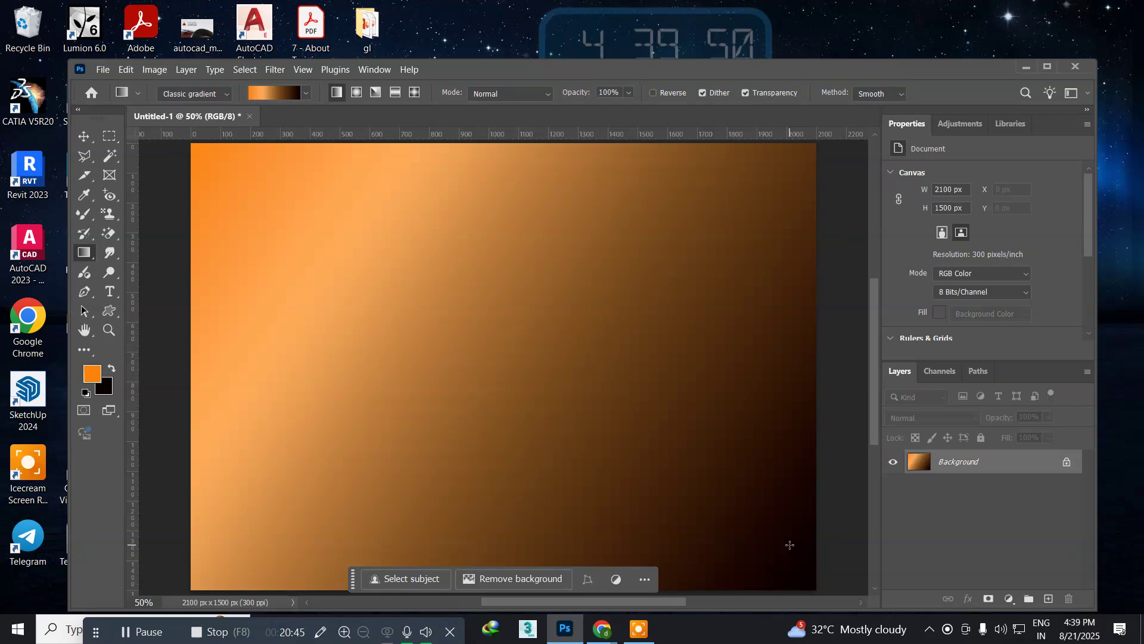
key(ctrl+z)
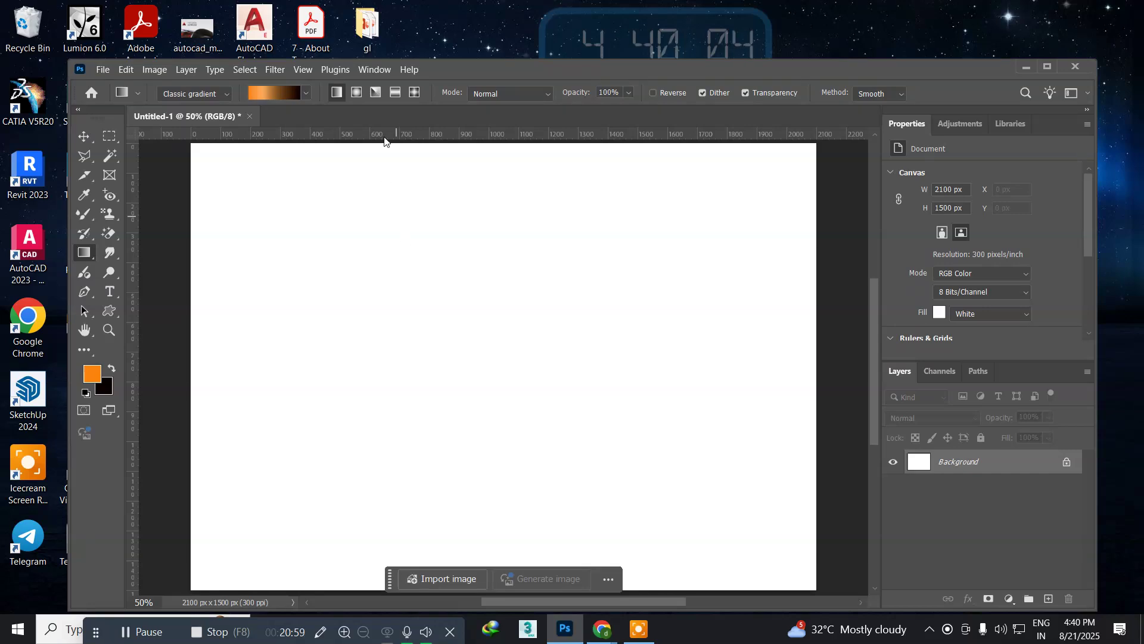
Choose the first Basics preset (orange to black) and fill the canvas with a radial gradient from its upper-left area toward the lower-right corner
click(306, 95)
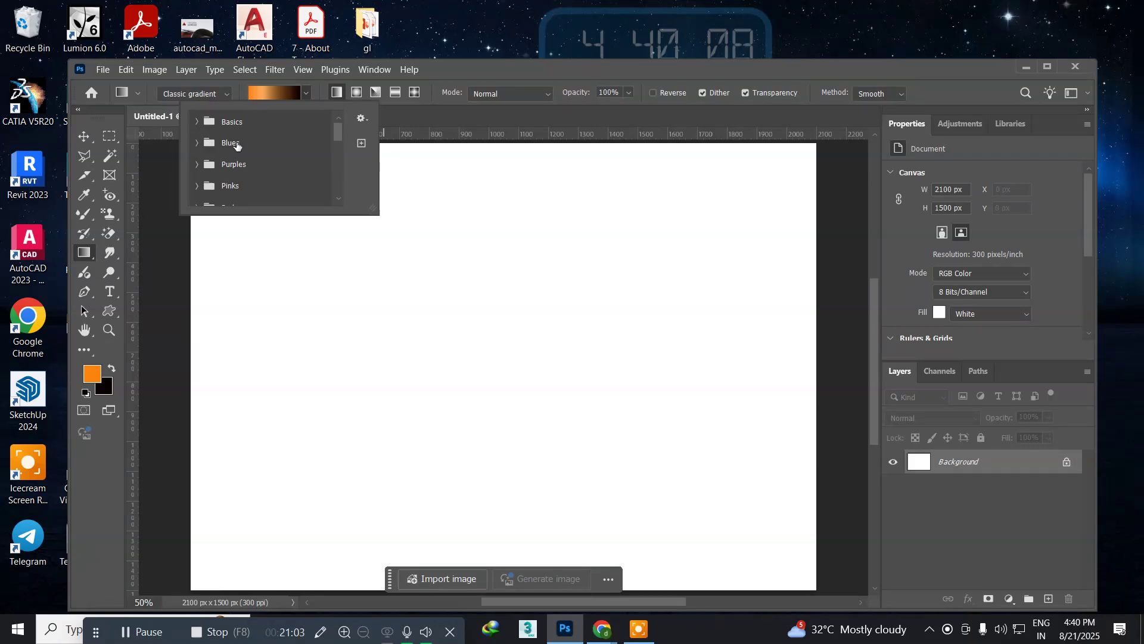
click(198, 122)
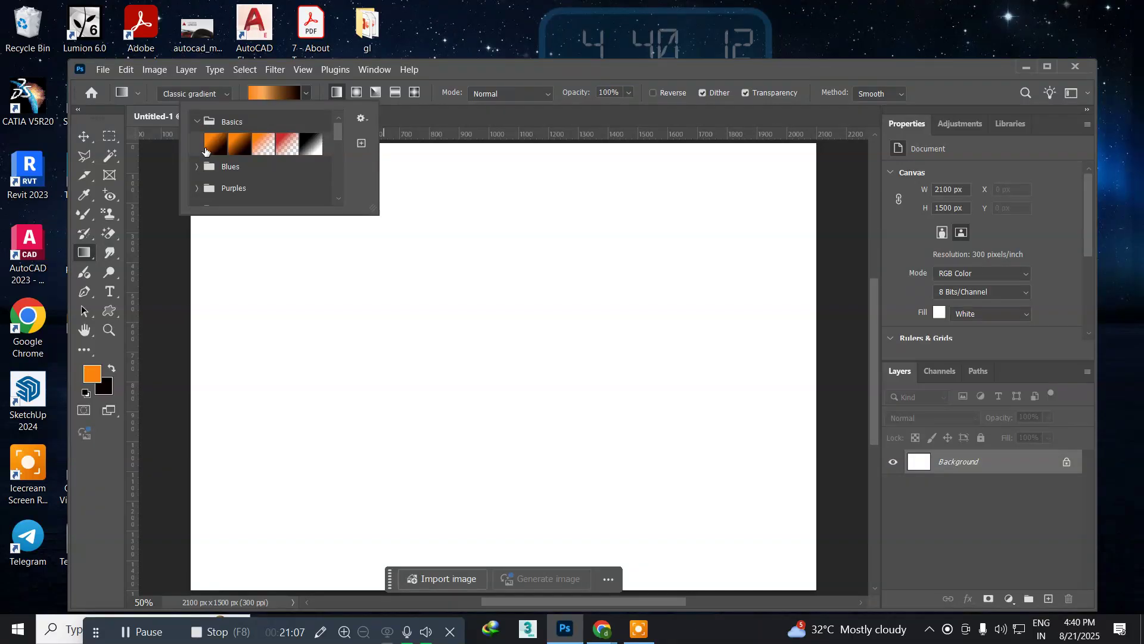
click(215, 147)
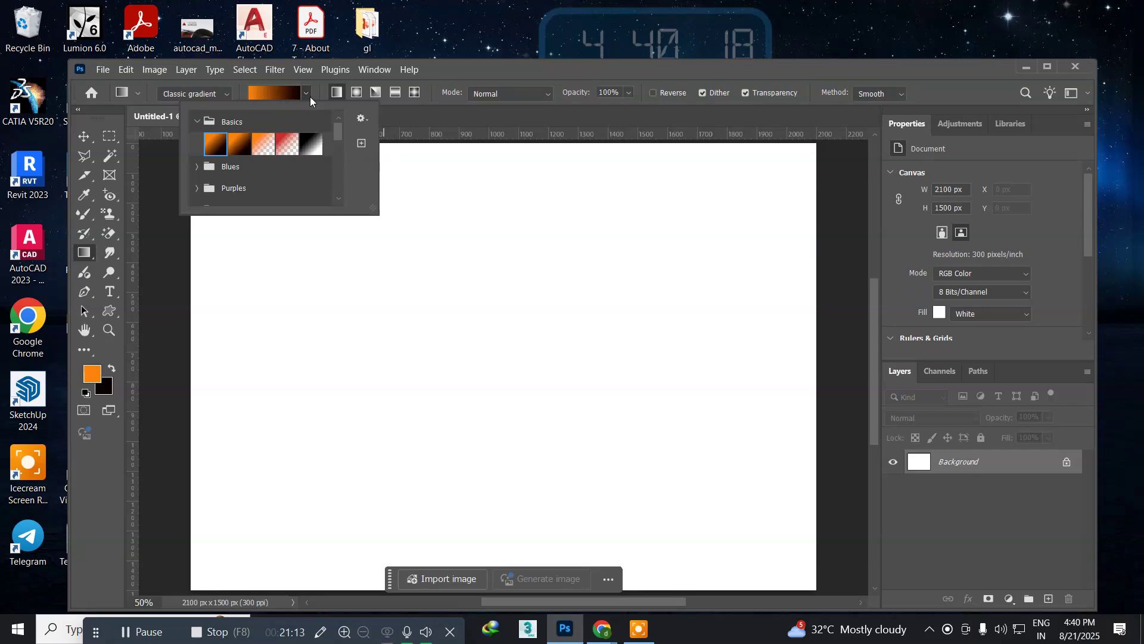
click(359, 93)
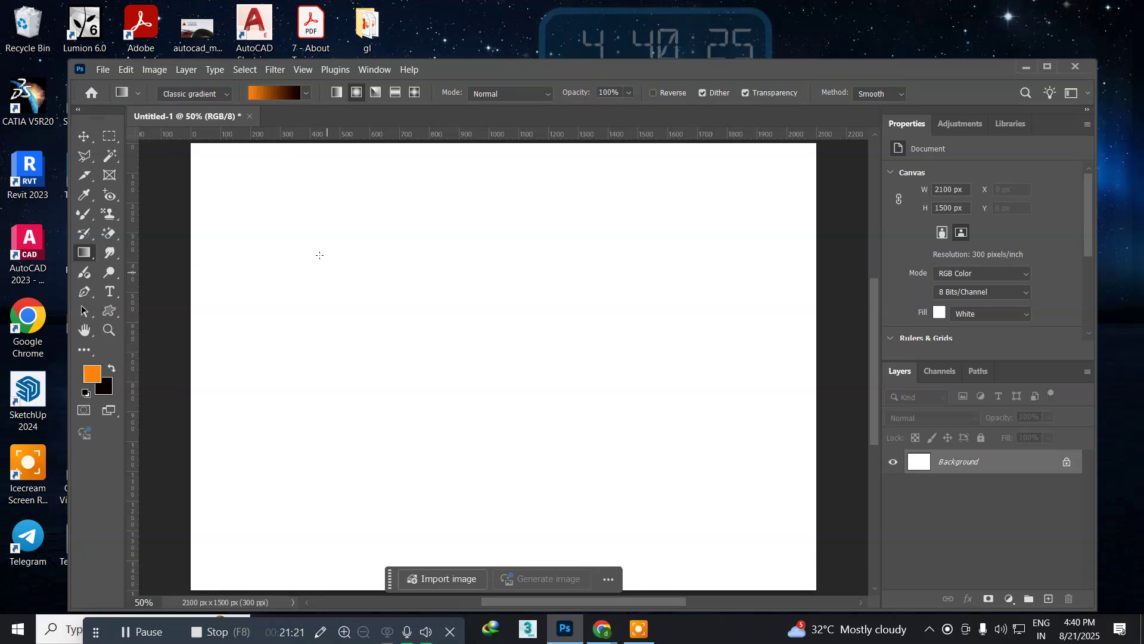
click(326, 277)
drag(353, 302, 774, 570)
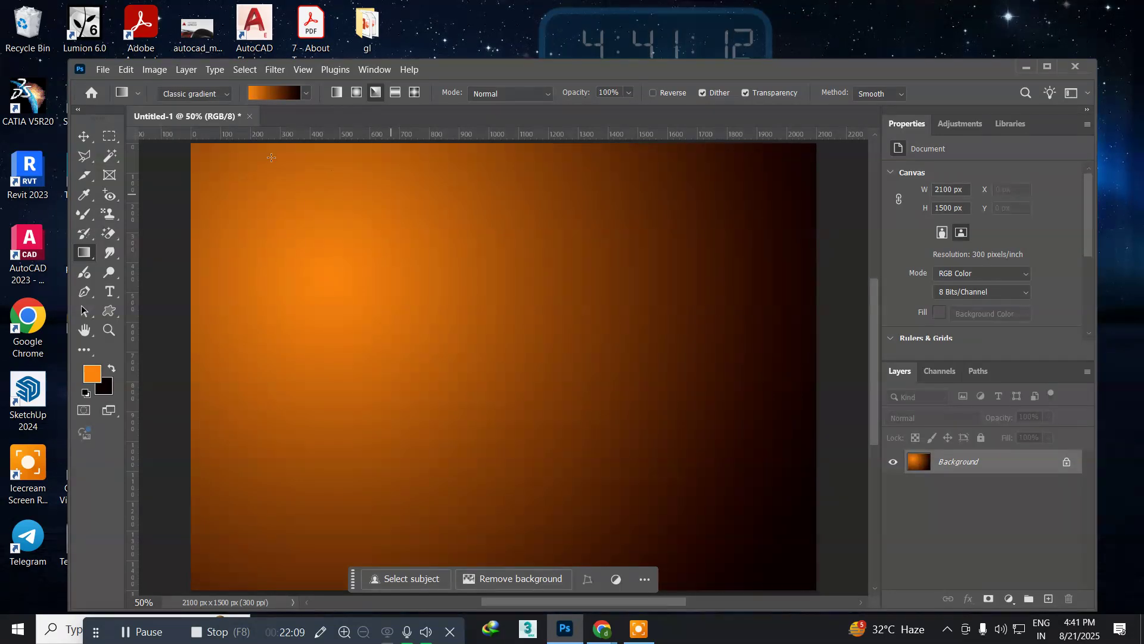
Try angle gradient fills toward the canvas centre from the upper-left edge and from the upper-right edge, and undo both
drag(177, 184, 589, 442)
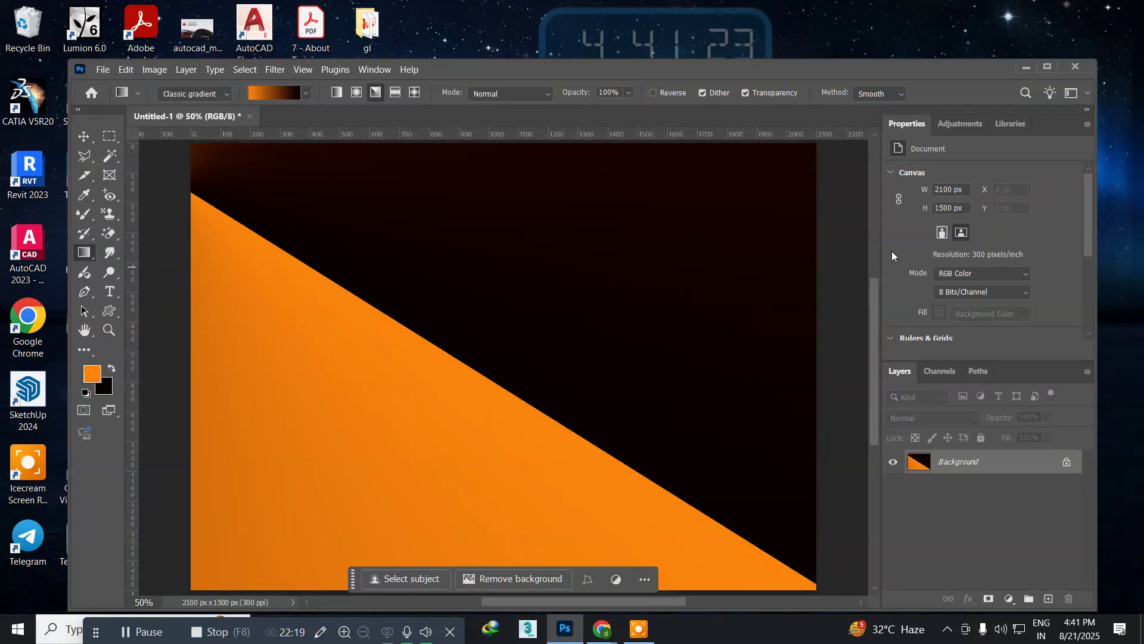
drag(840, 179, 576, 401)
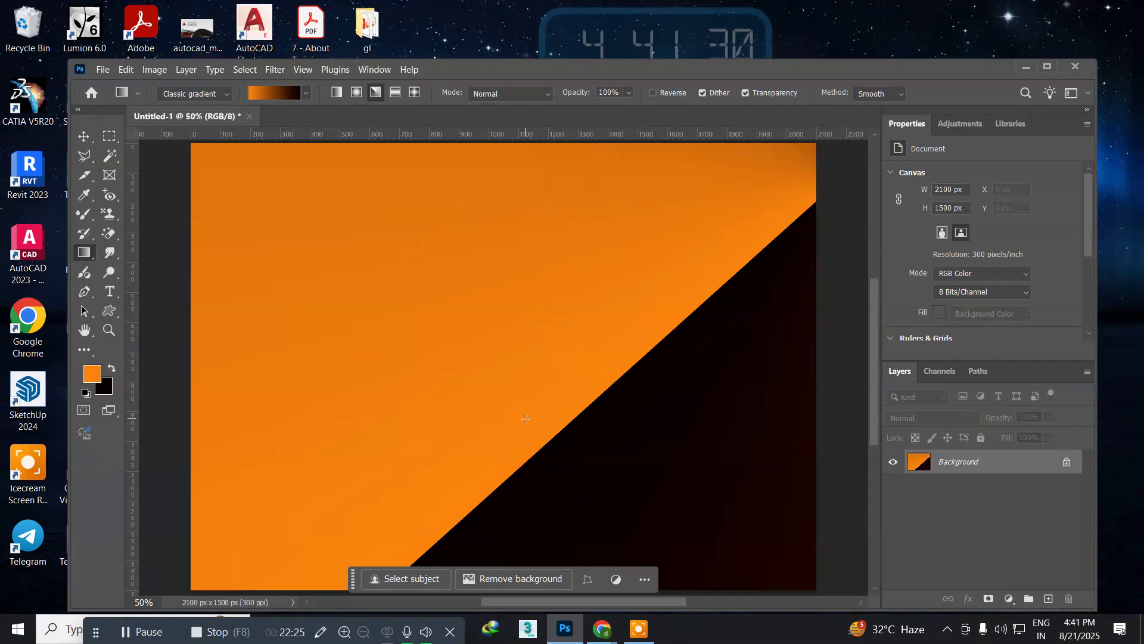
key(ctrl+z)
key(ctrl+z)
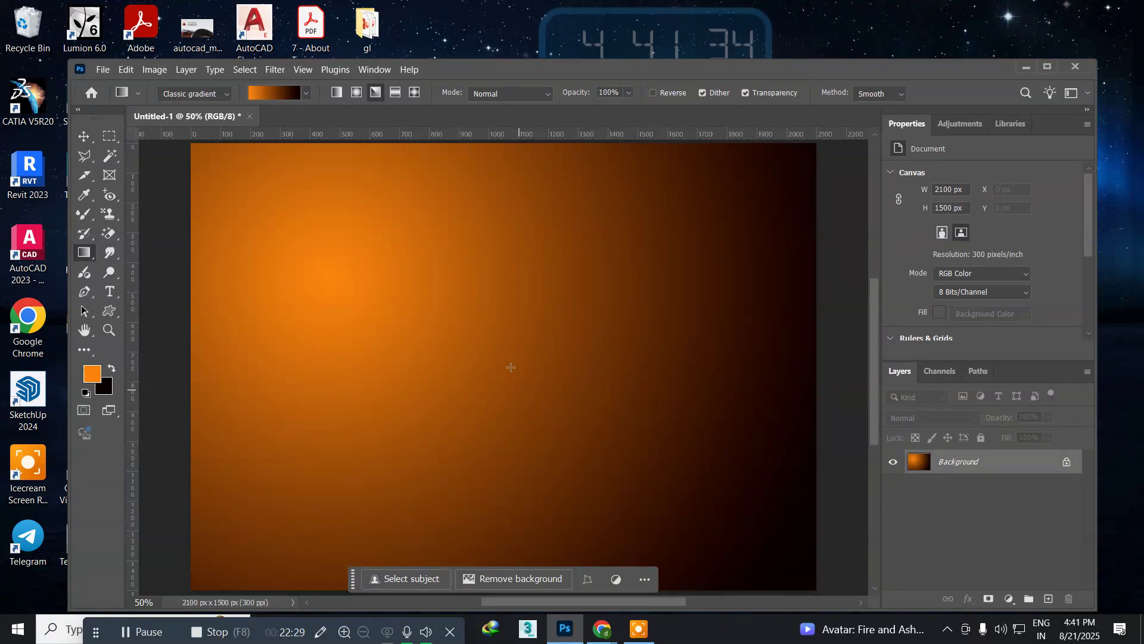
Fill the canvas with a reflected gradient running from mid-height up to the top edge
click(399, 94)
drag(265, 355, 294, 147)
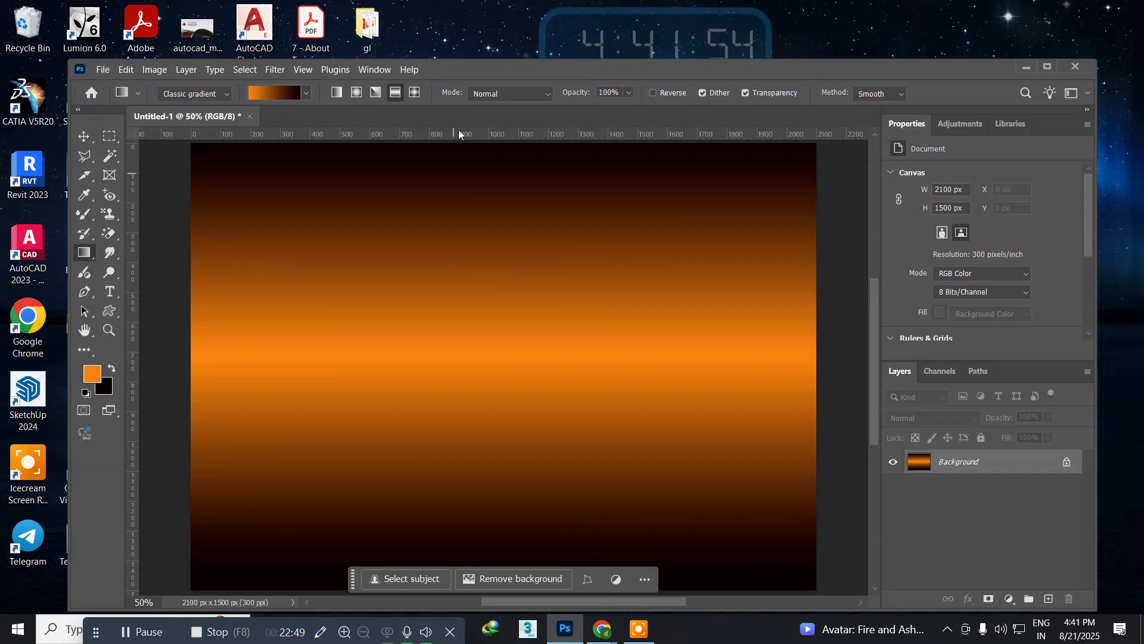
Try diamond gradient fills from the canvas's upper-left area, right half and left edge, and cover the result with the black background color
click(416, 93)
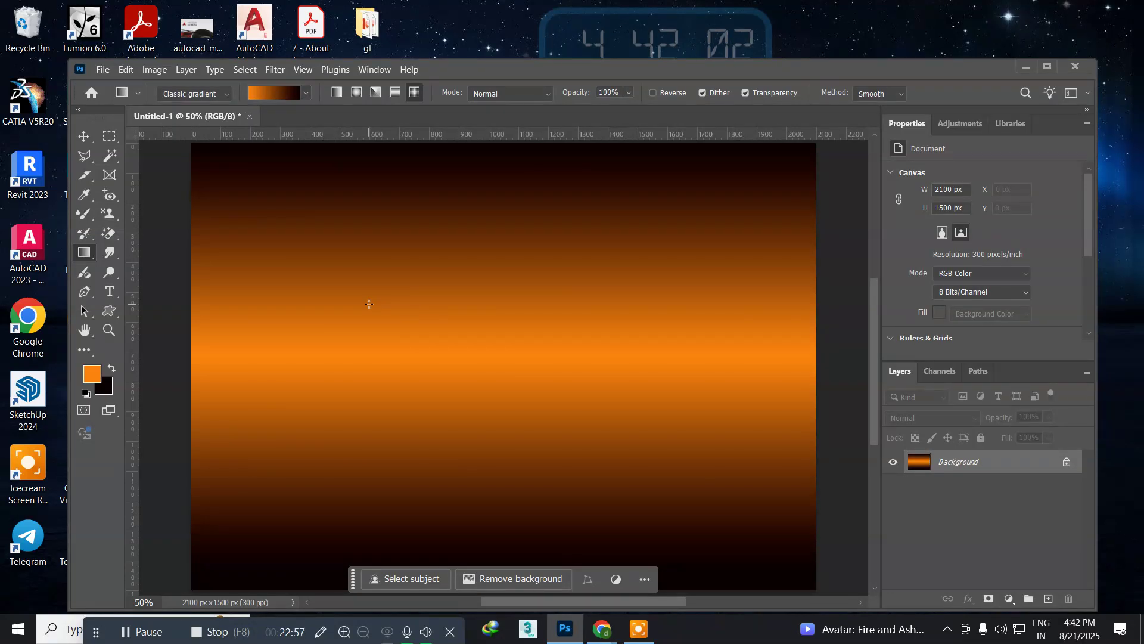
click(338, 267)
drag(354, 280, 718, 544)
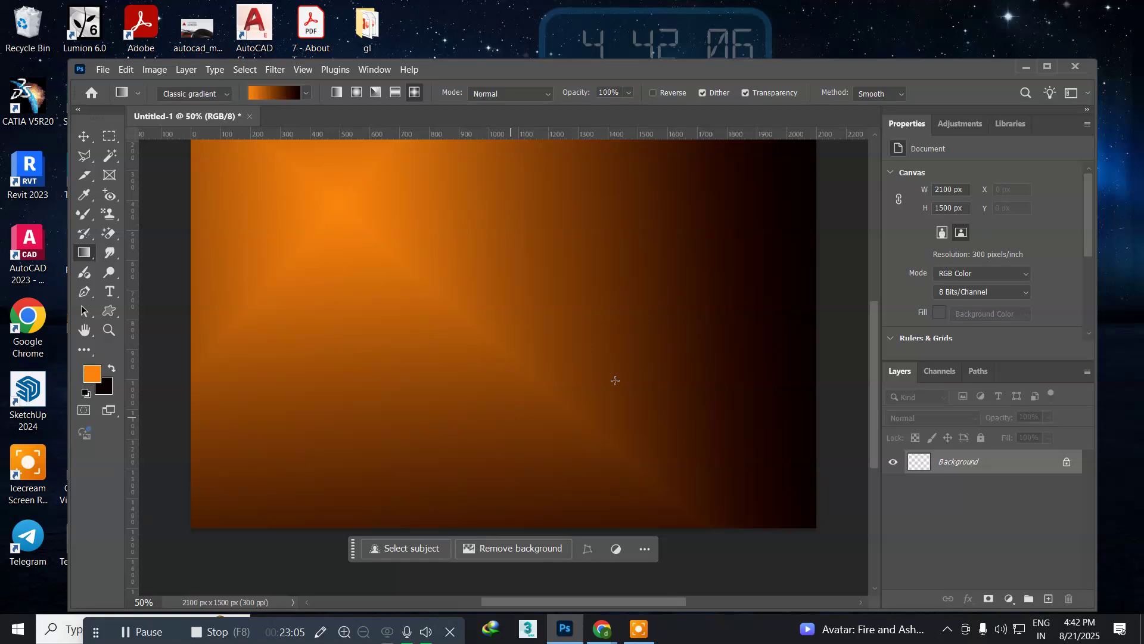
click(875, 323)
drag(874, 325, 871, 305)
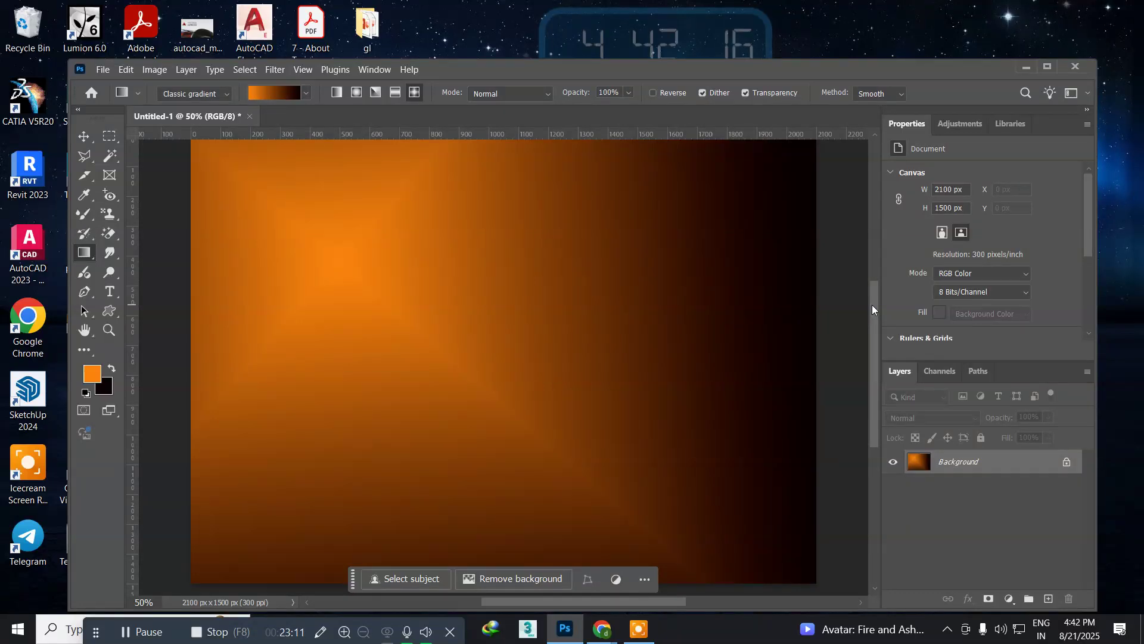
drag(647, 376, 429, 539)
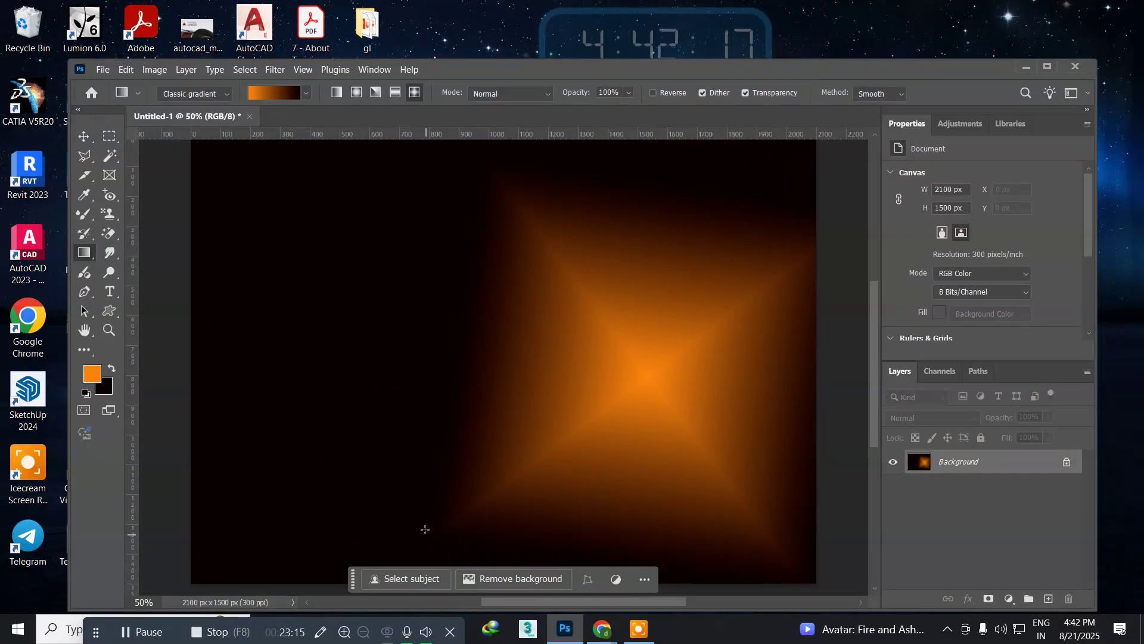
drag(164, 342, 573, 417)
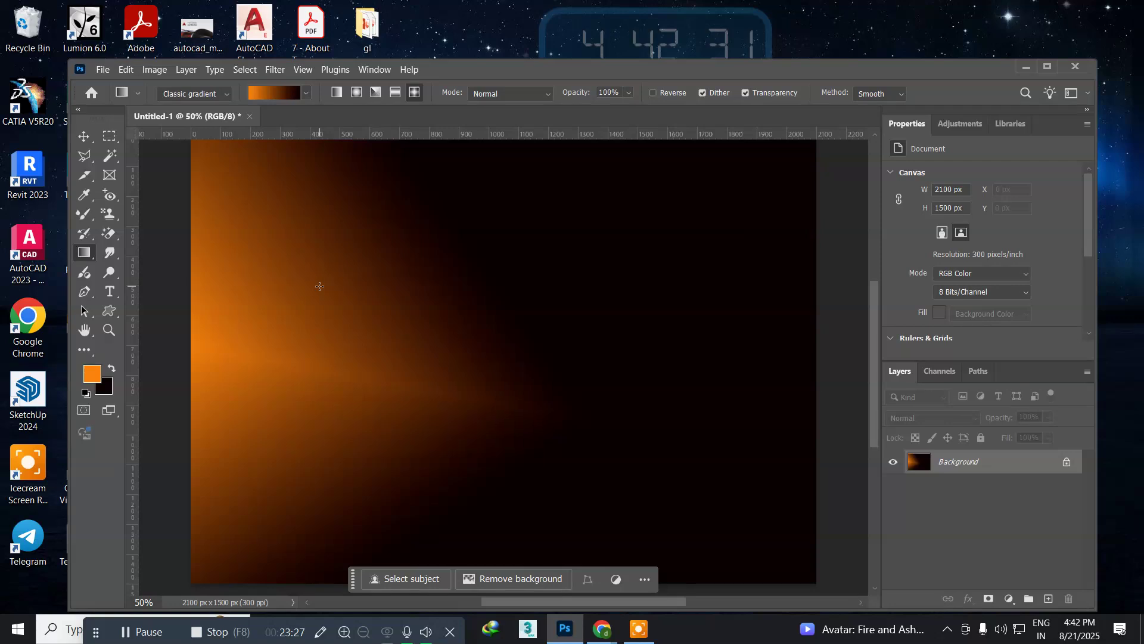
key(ctrl+z)
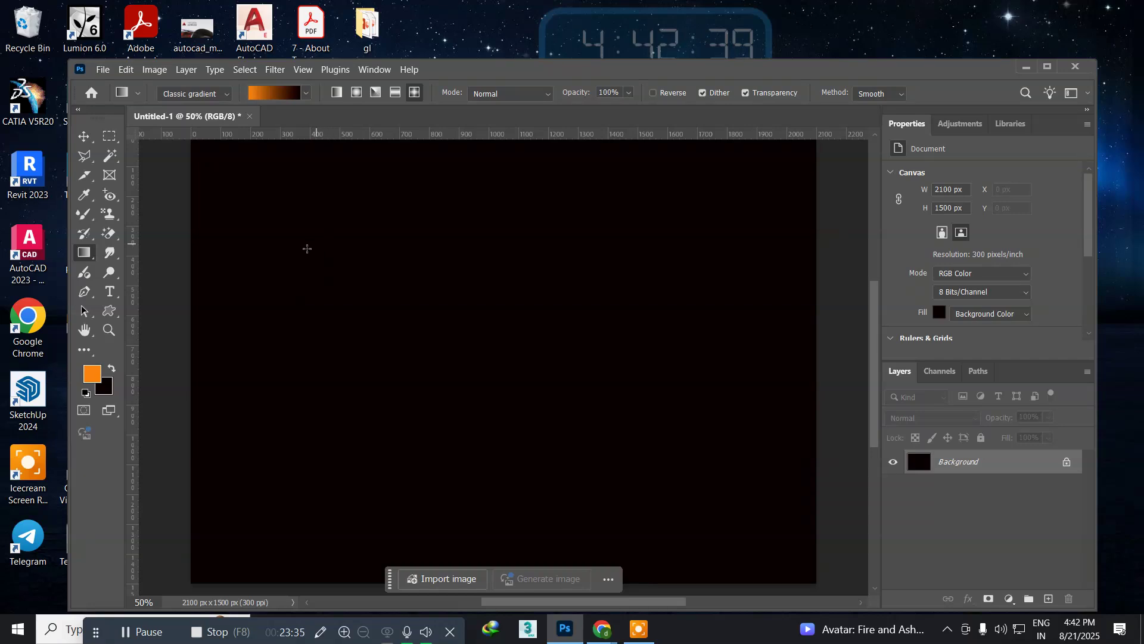
Fill the canvas with the orange foreground color using the Paint Bucket tool, and refill it with the black background color
right_click(78, 256)
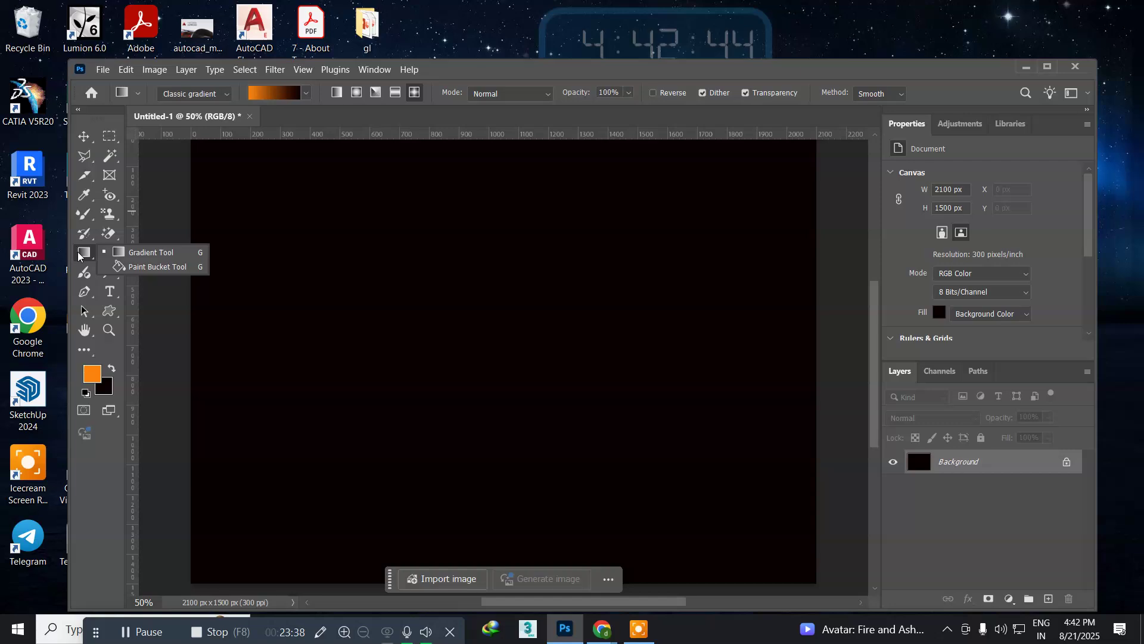
click(168, 268)
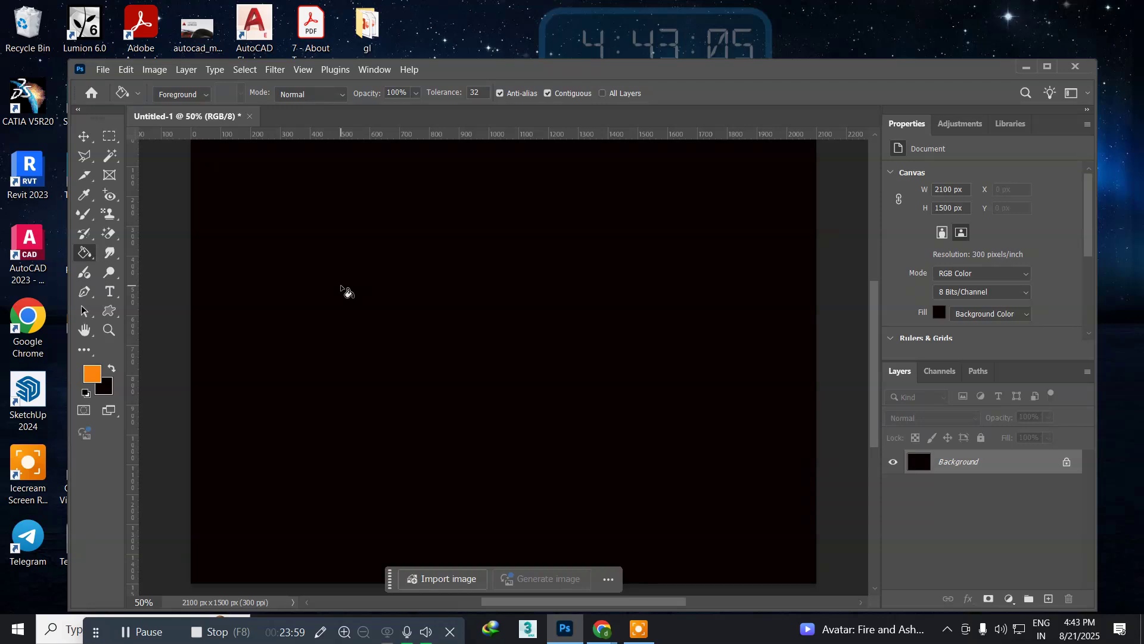
click(330, 239)
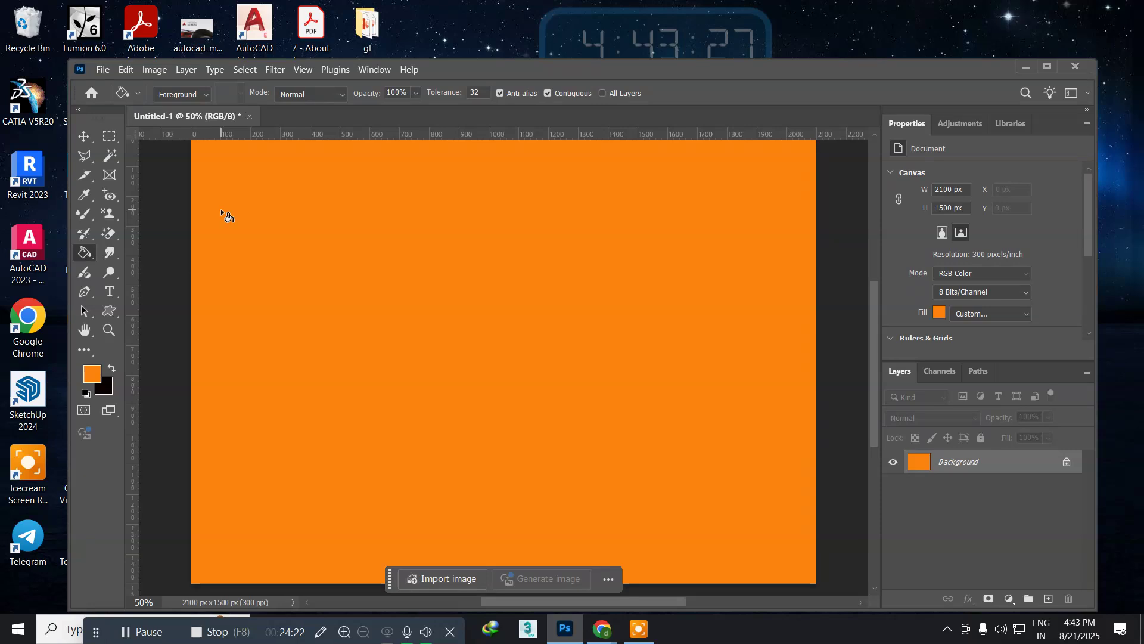
key(ctrl+BackSpace)
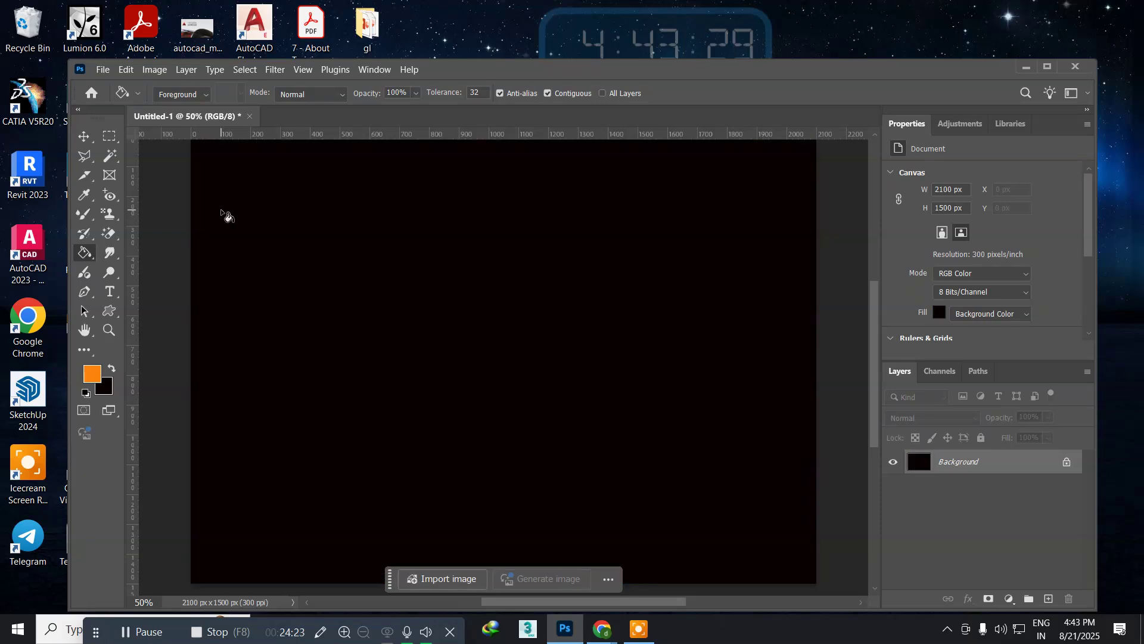
Marquee-select a rectangle about 607 by 669 px in the canvas's upper-left area and add a new layer with default settings
click(110, 136)
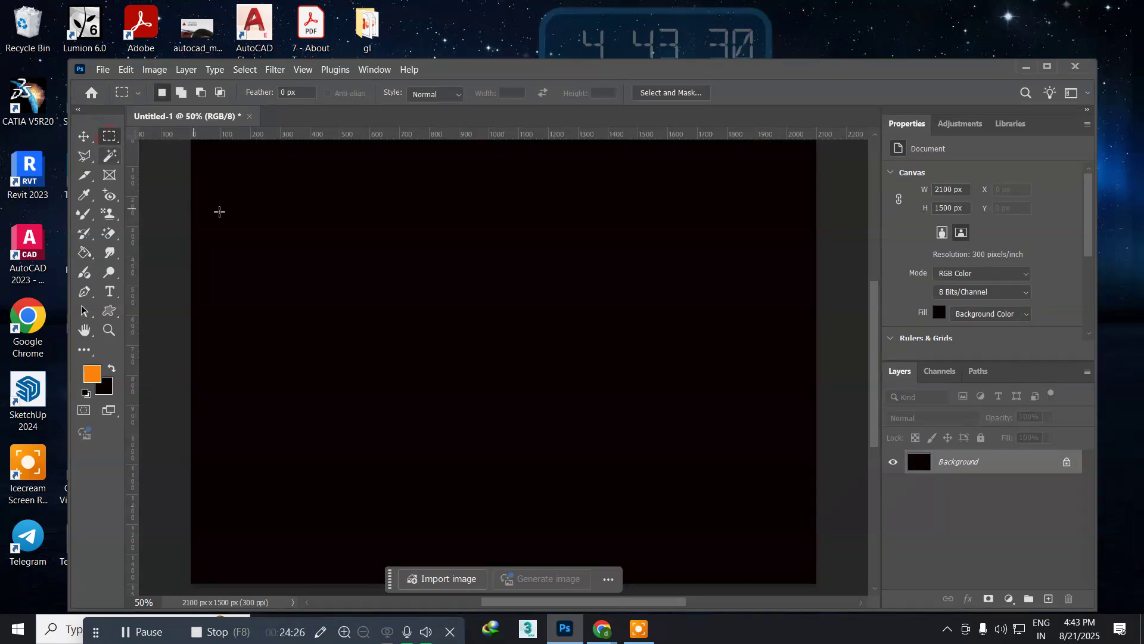
drag(226, 195, 406, 396)
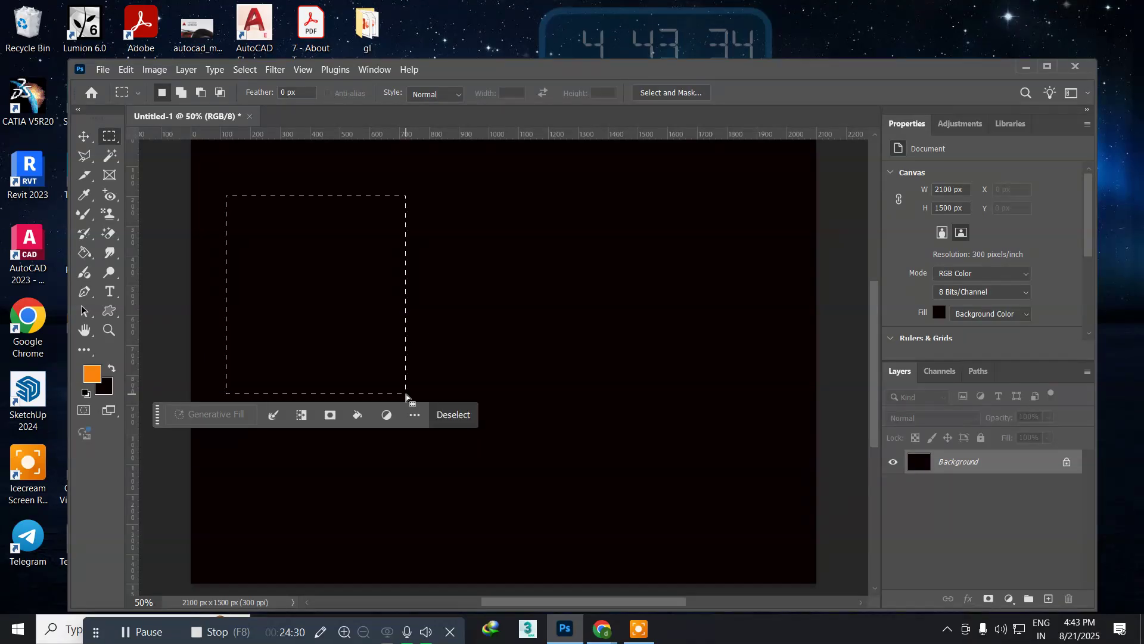
key(ctrl+shift+n)
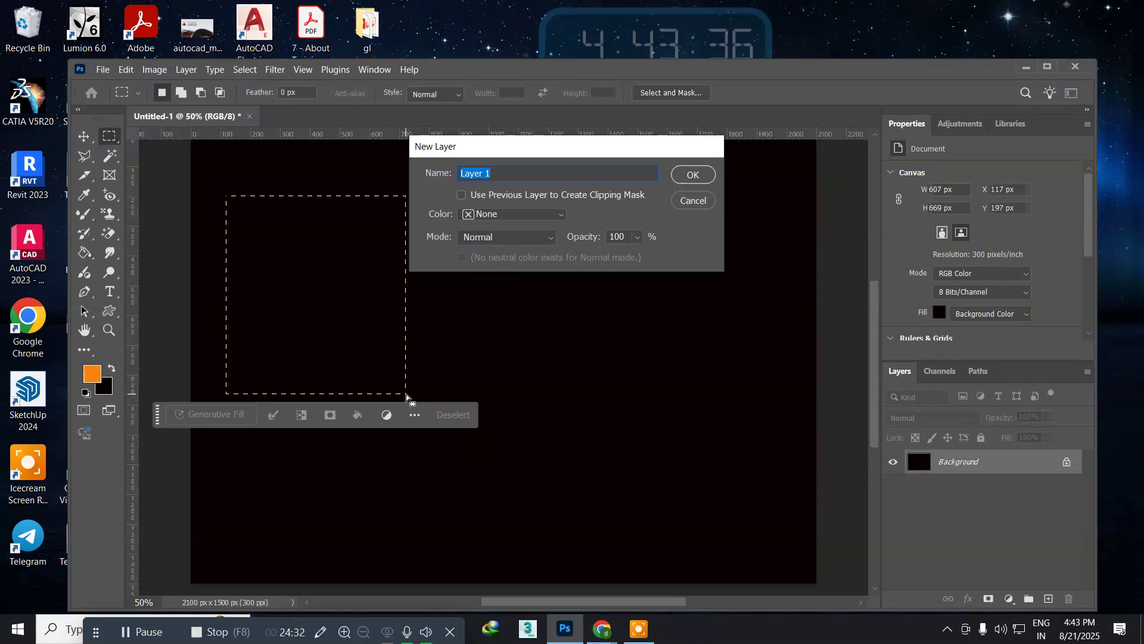
key(Return)
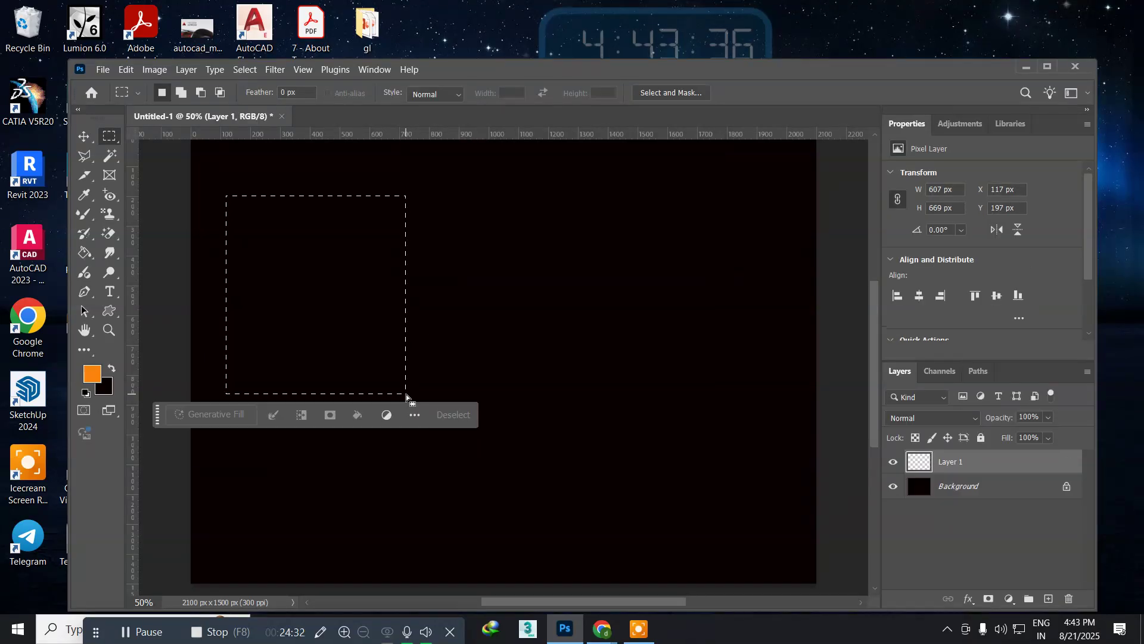
Fill the rectangular selection on the new layer with the orange foreground color using the Paint Bucket tool, and deselect it
click(82, 255)
click(290, 293)
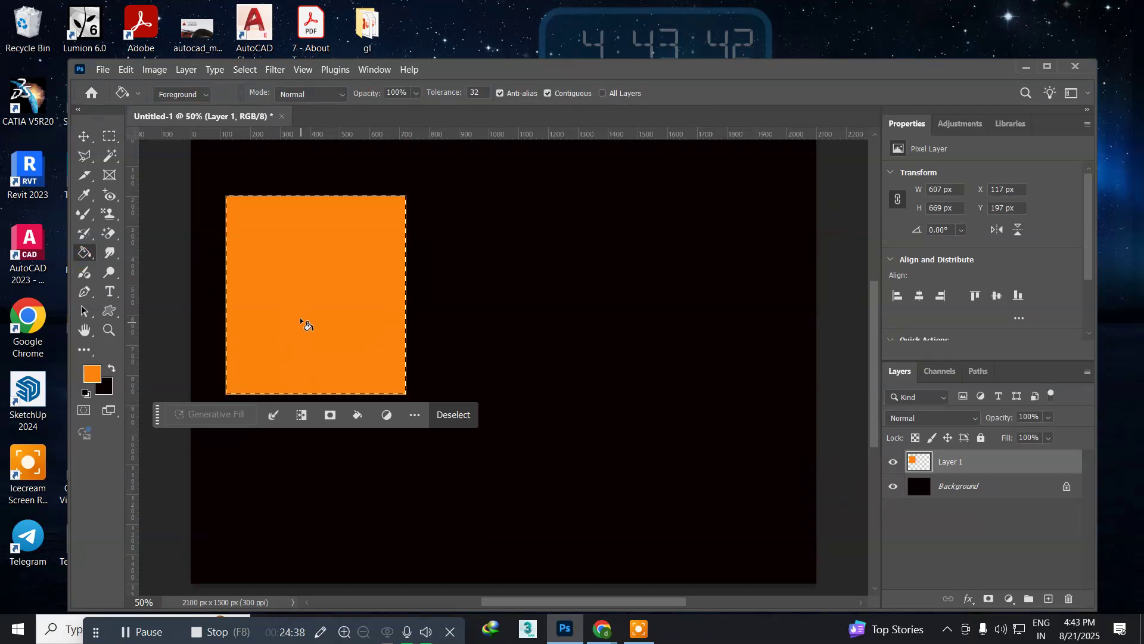
key(ctrl+d)
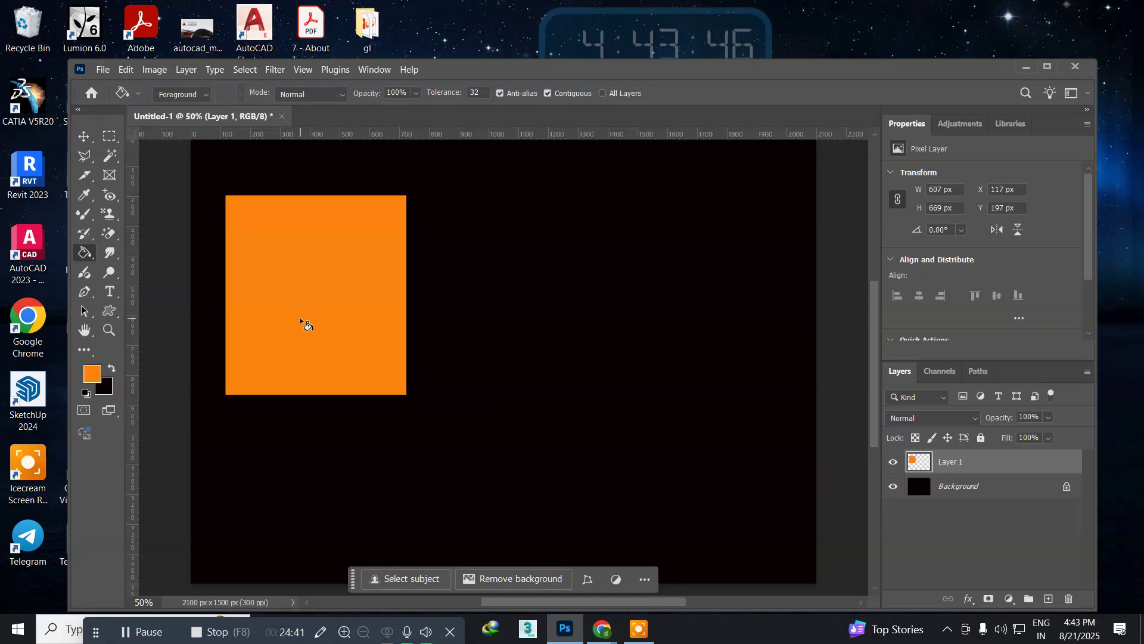
Move the orange rectangle to the canvas centre and back to the left side, and delete its layer
click(84, 136)
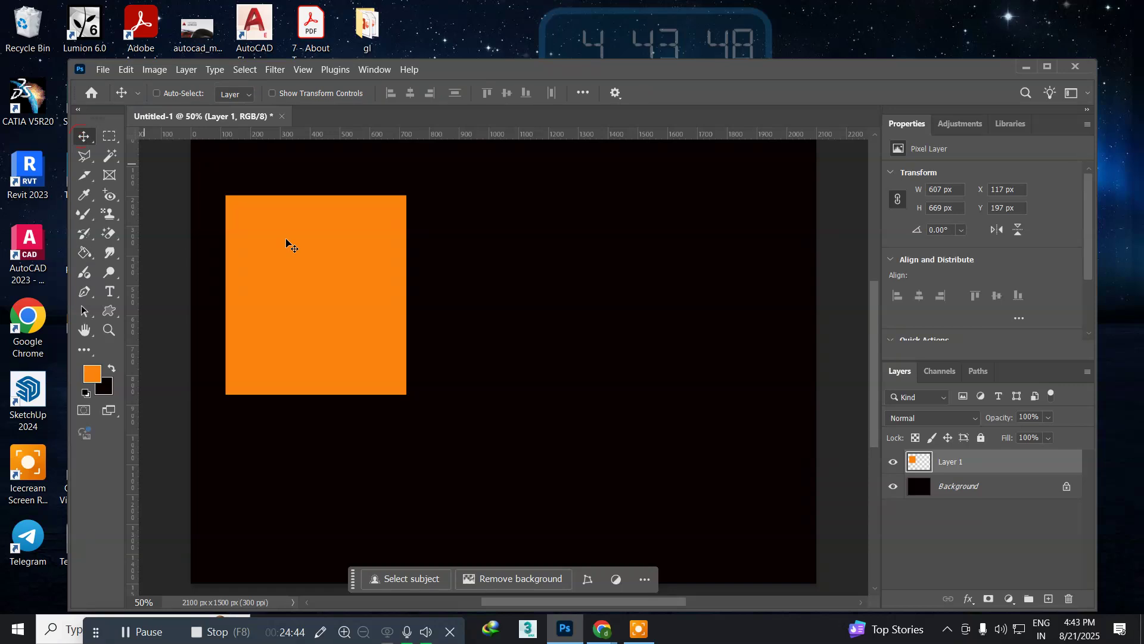
drag(314, 273, 463, 339)
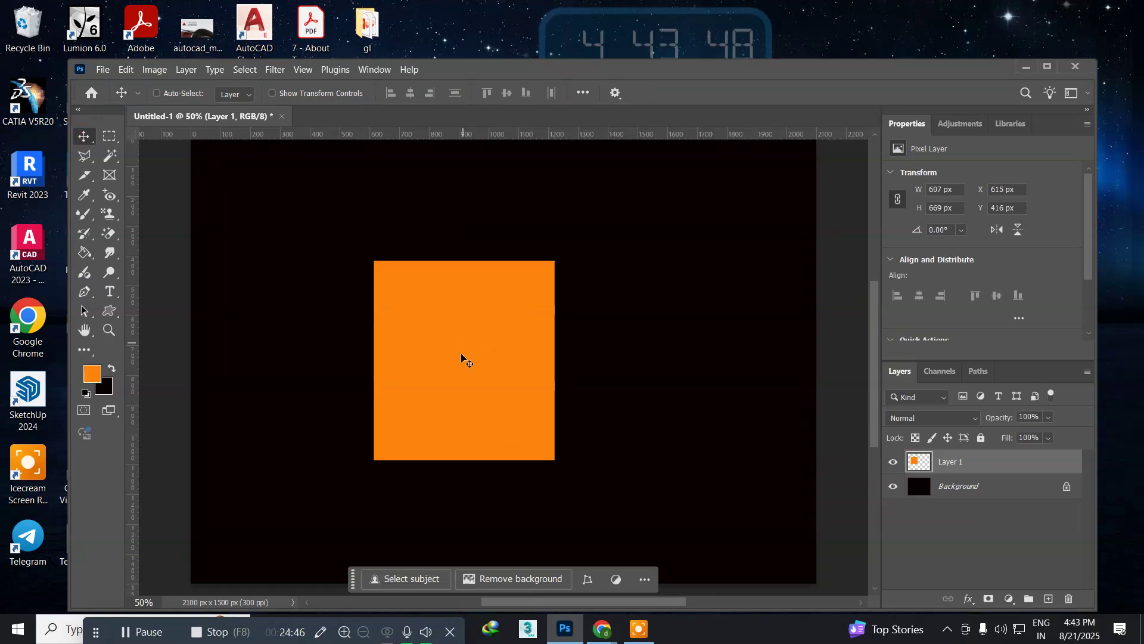
drag(447, 381, 302, 352)
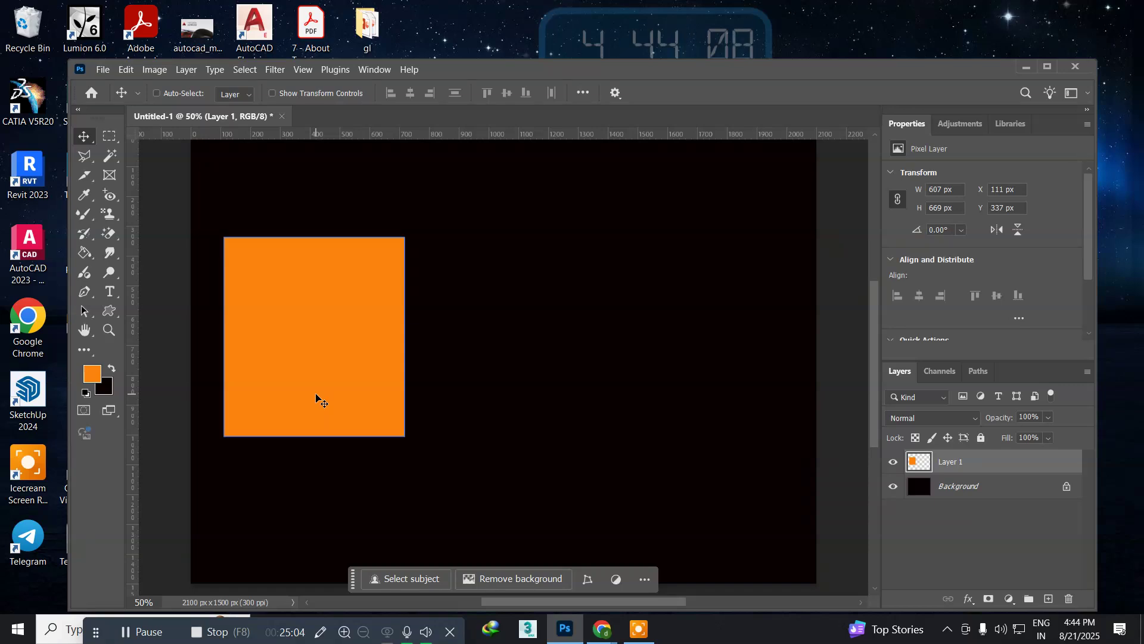
key(Delete)
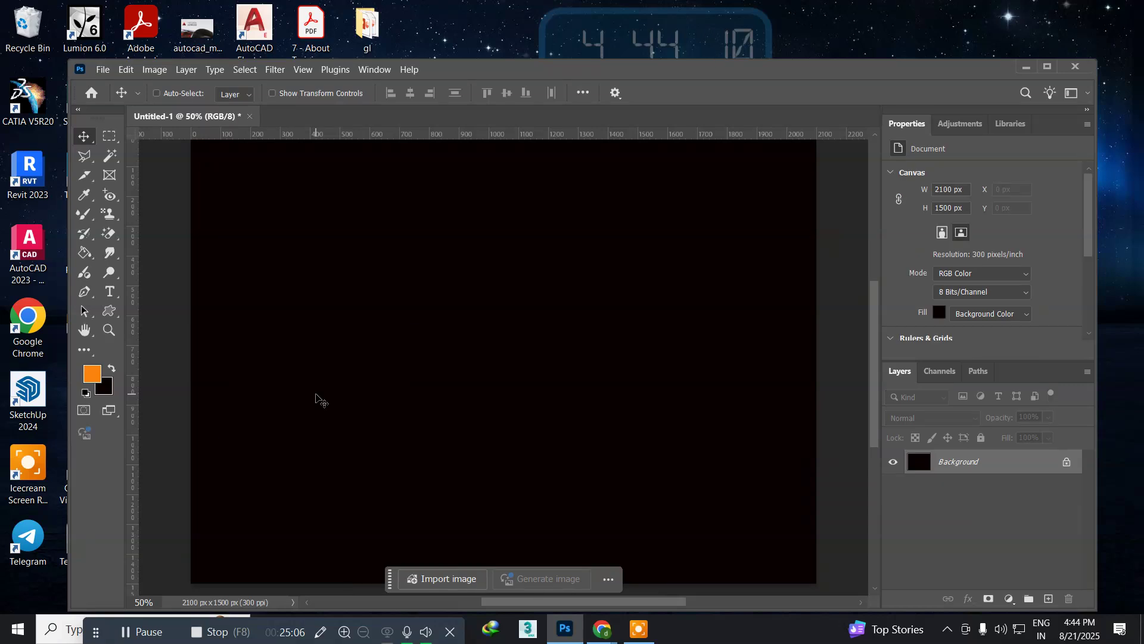
Activate the Blur tool and open the landscape photo 16 from the psimages folder
click(110, 253)
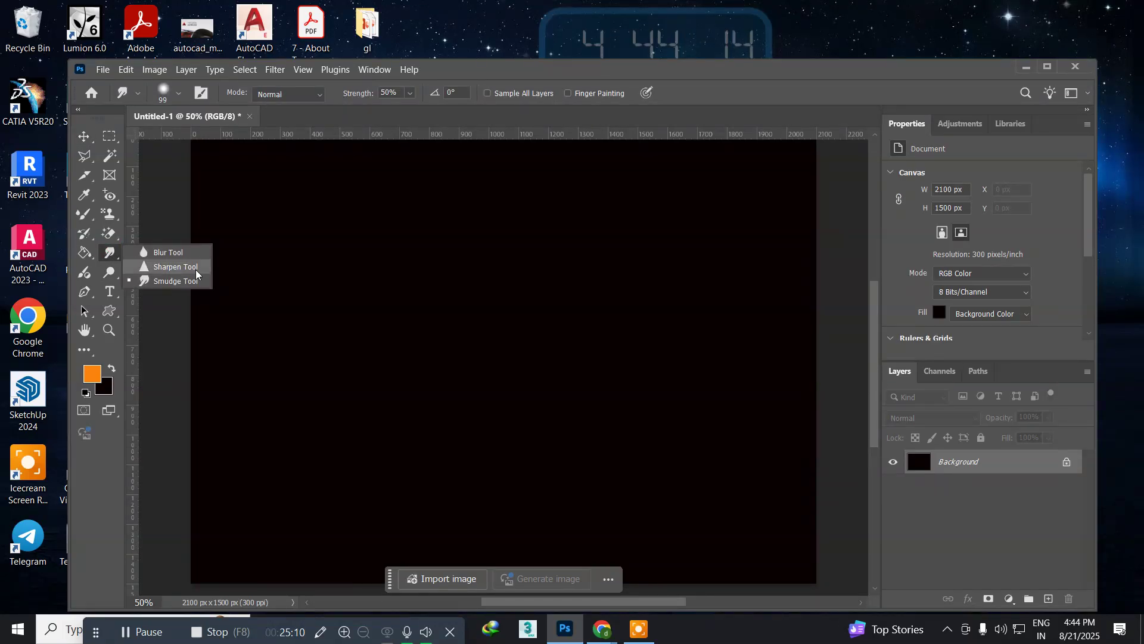
click(189, 253)
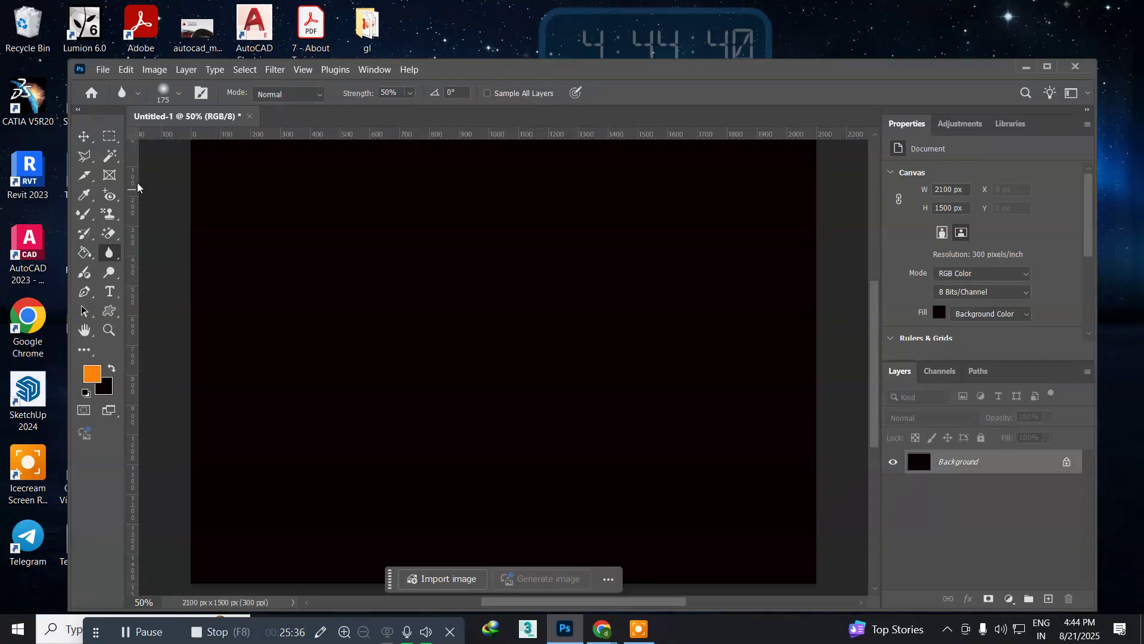
click(102, 70)
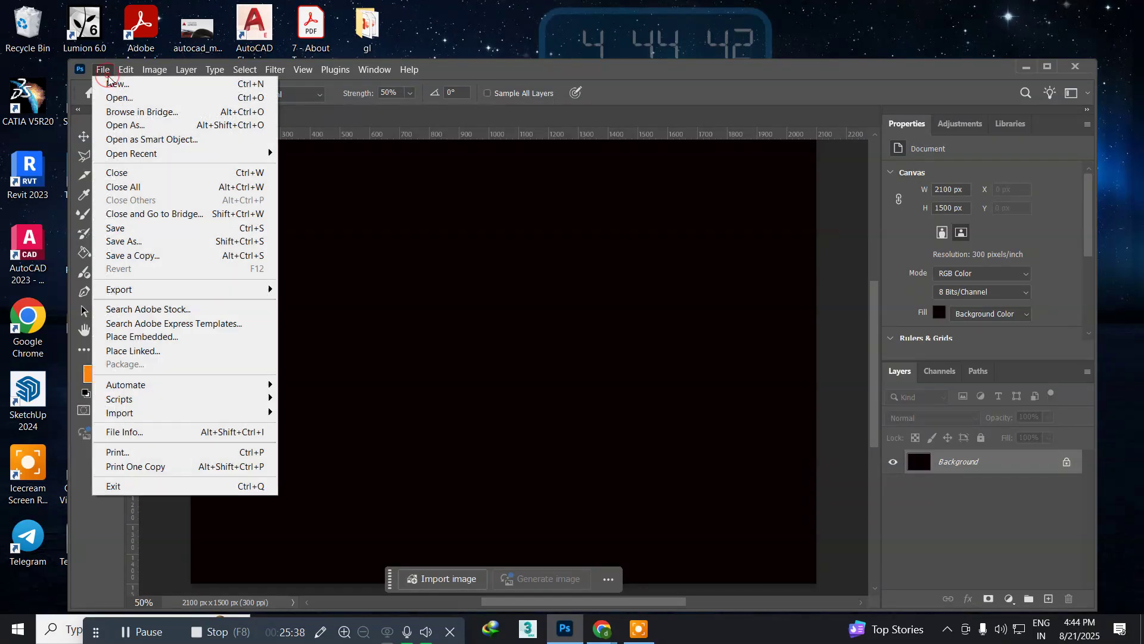
click(116, 98)
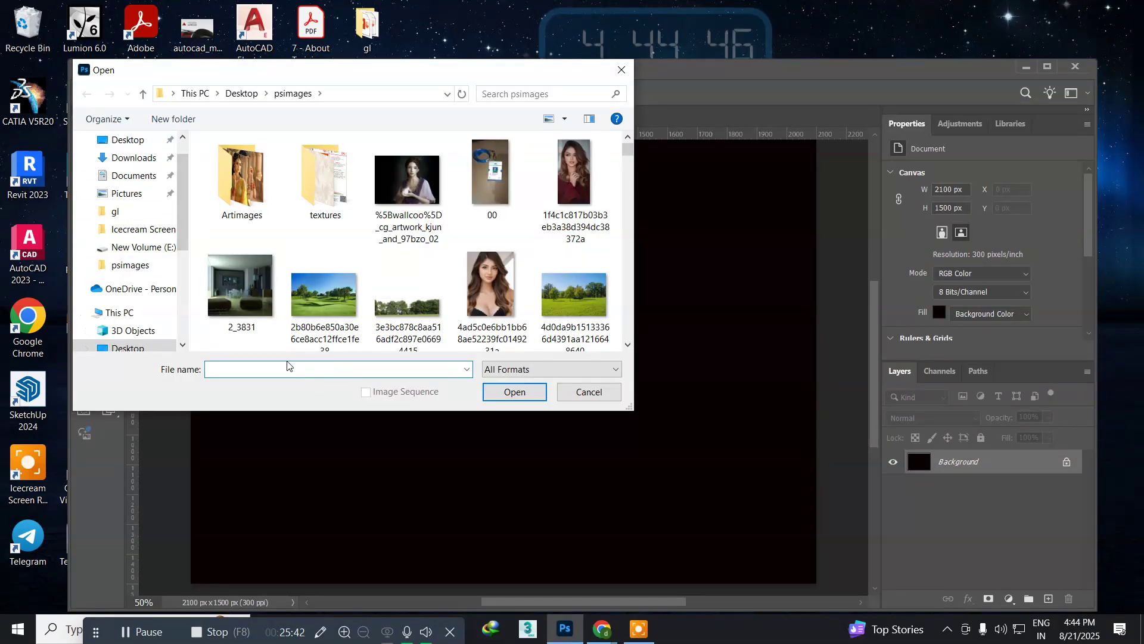
scroll(343, 305, down, 5)
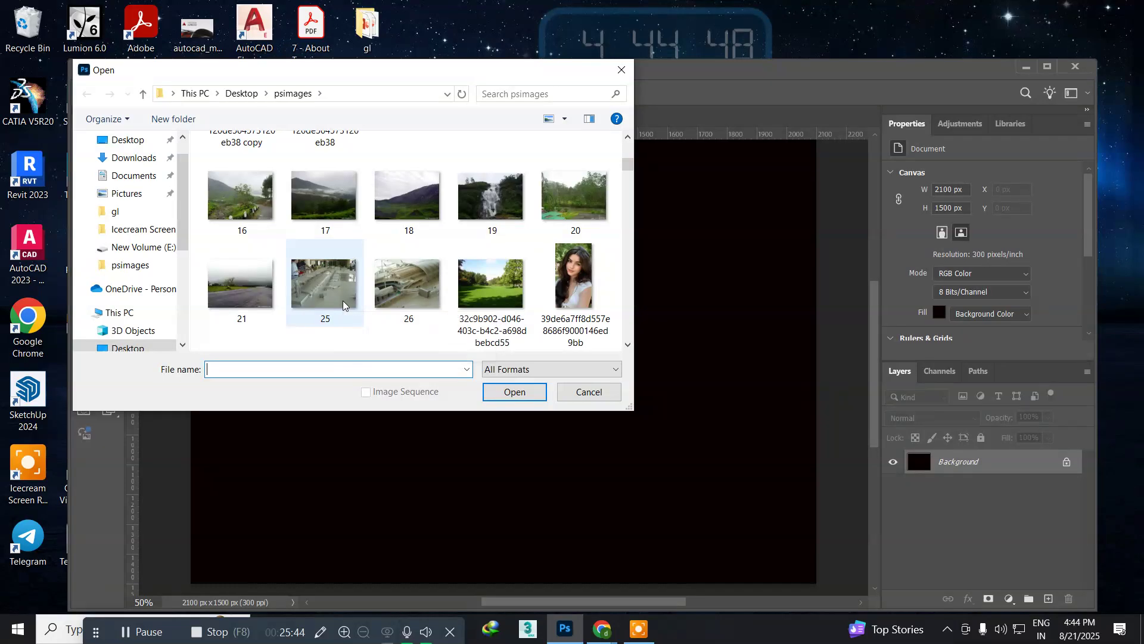
click(219, 210)
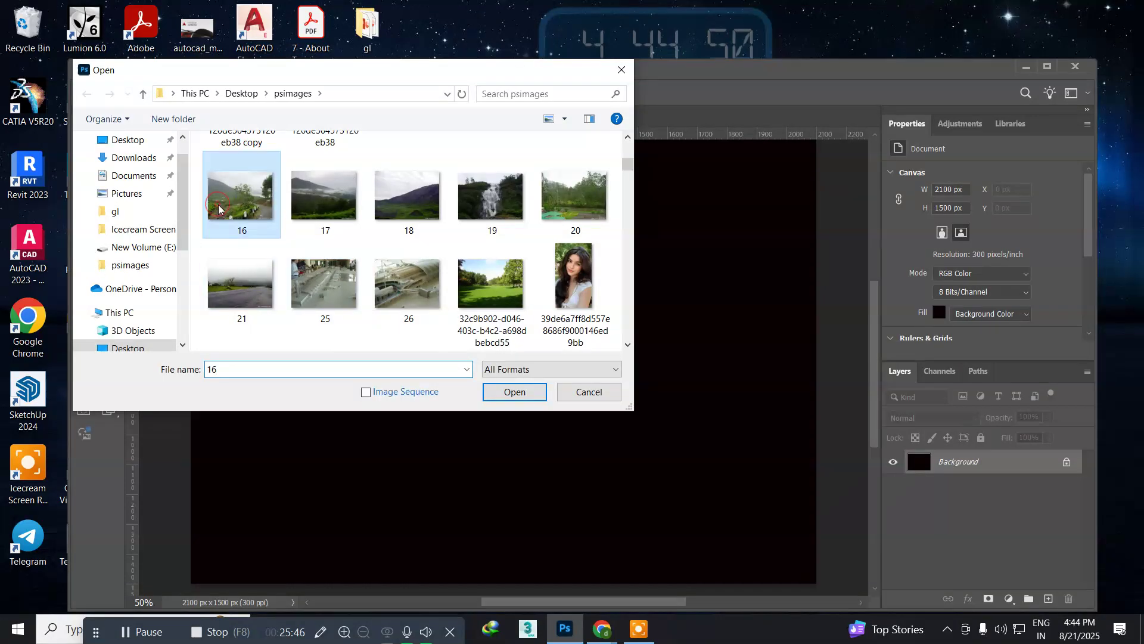
click(502, 397)
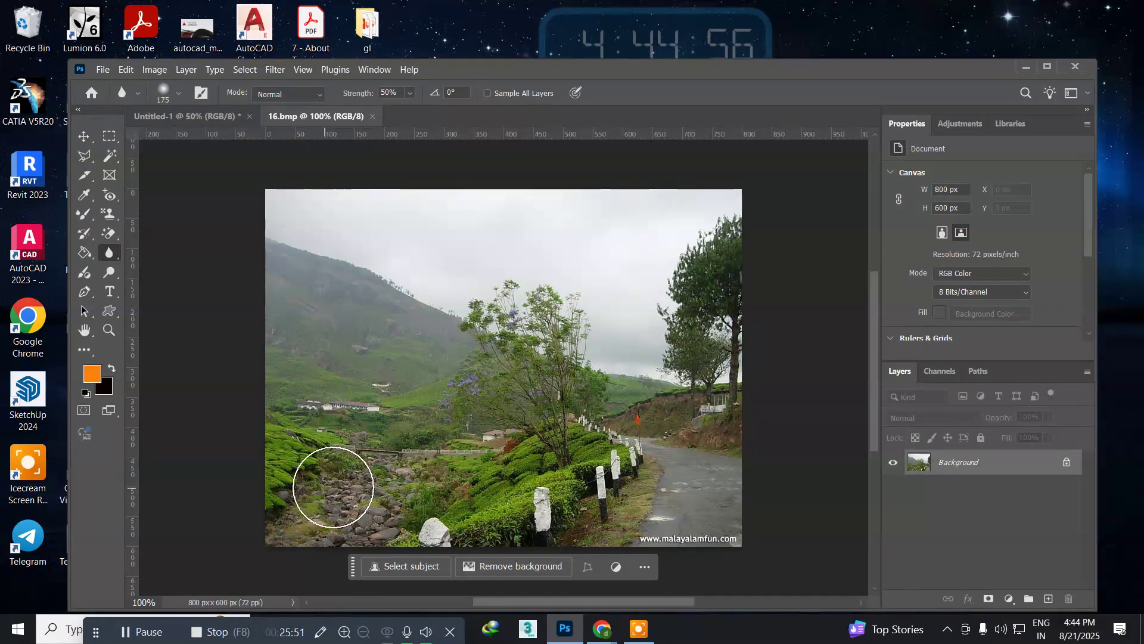
Brush over the photo's lower-left rocky stream bed with the Blur tool, and sharpen the rocks and tea bushes with the Sharpen tool at 50% strength
mouse_move(386, 474)
mouse_down()
mouse_move(299, 544)
mouse_move(366, 475)
mouse_move(291, 542)
mouse_move(314, 511)
mouse_up()
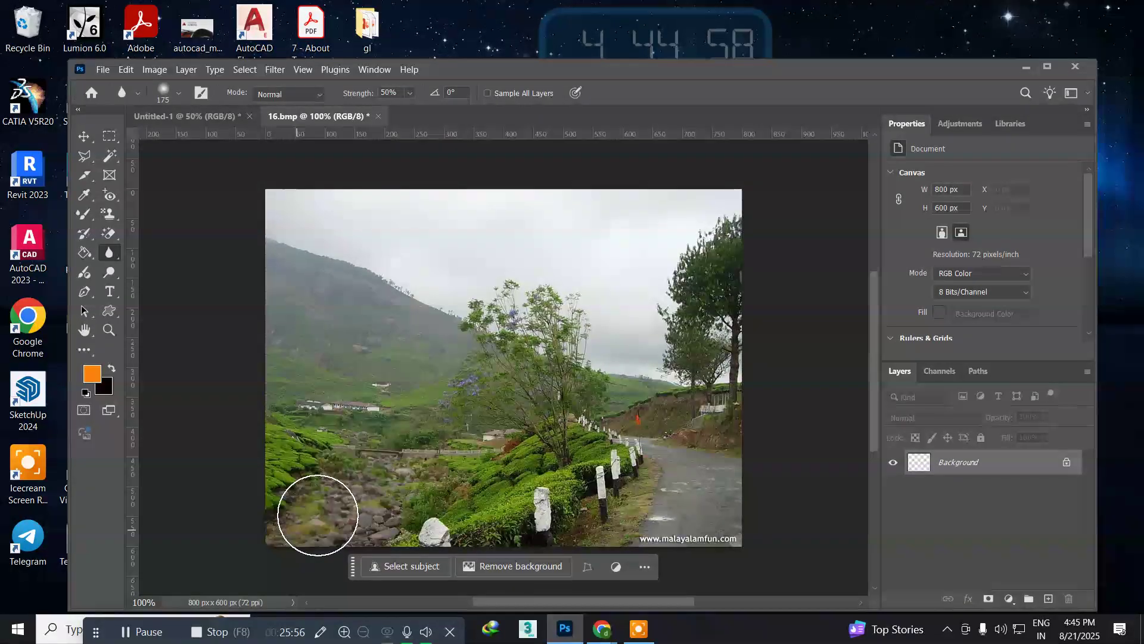
mouse_move(423, 457)
mouse_down()
mouse_move(294, 463)
mouse_move(261, 529)
mouse_move(279, 419)
mouse_move(327, 512)
mouse_move(303, 406)
mouse_move(362, 457)
mouse_move(420, 418)
mouse_move(434, 426)
mouse_move(381, 513)
mouse_move(448, 454)
mouse_move(302, 556)
mouse_move(314, 439)
mouse_move(239, 533)
mouse_move(297, 472)
mouse_move(354, 473)
mouse_move(310, 544)
mouse_move(309, 517)
mouse_move(294, 521)
mouse_move(290, 552)
mouse_up()
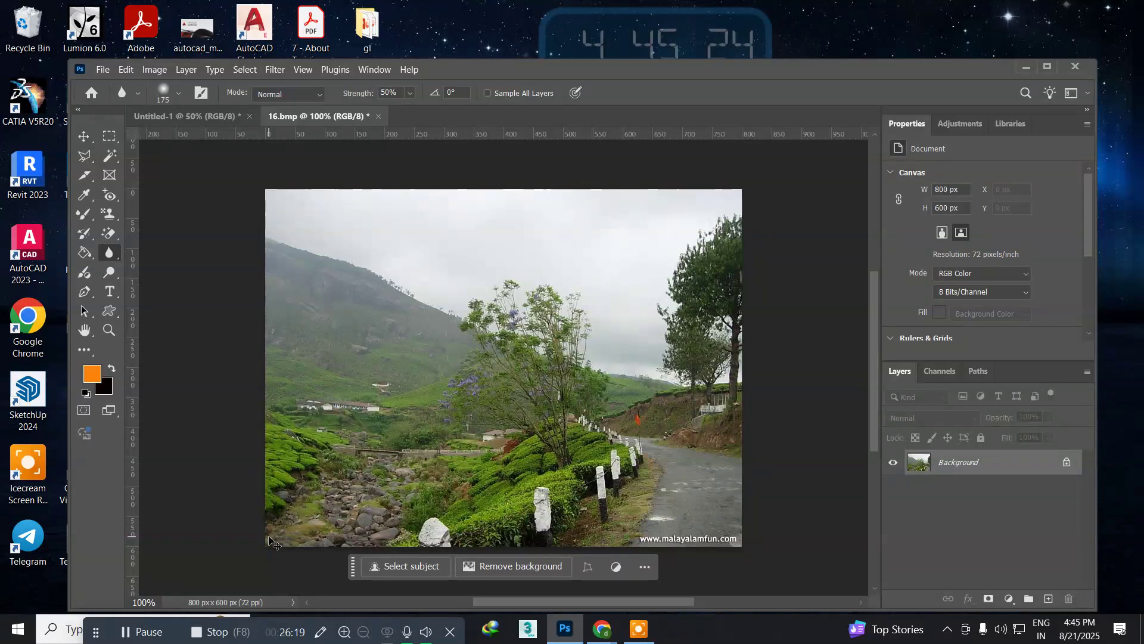
right_click(112, 255)
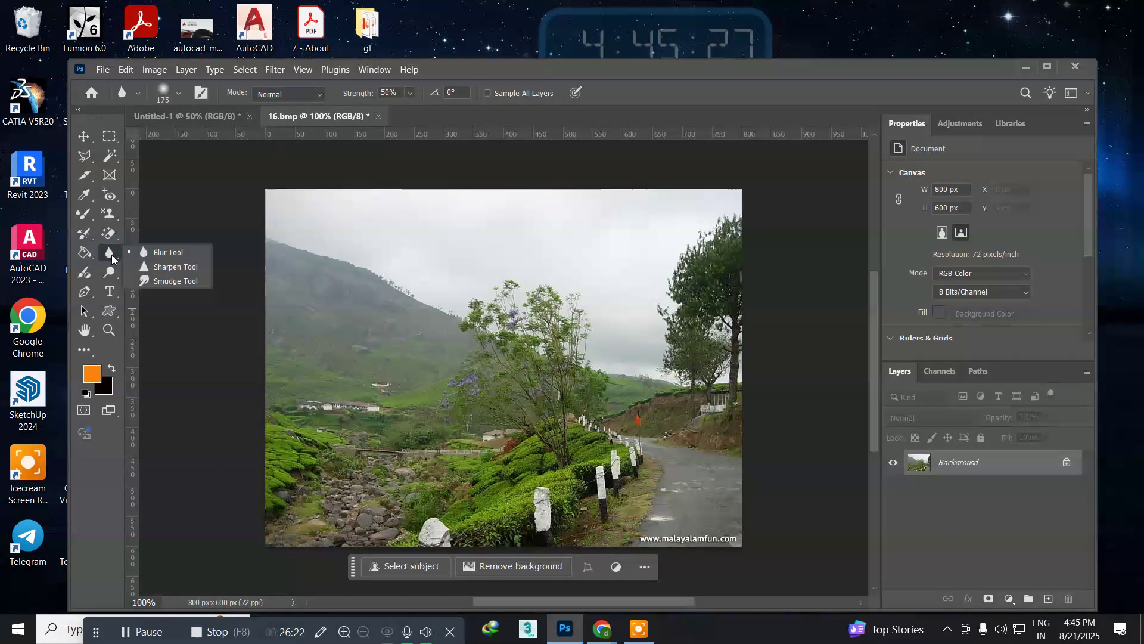
click(161, 268)
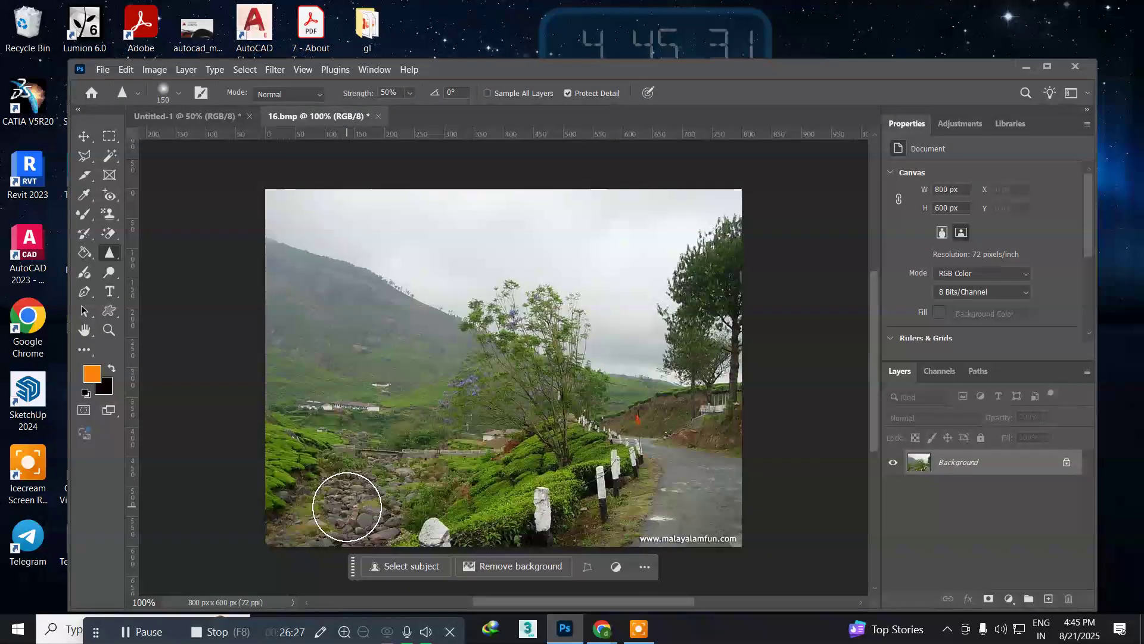
mouse_move(345, 508)
mouse_down()
mouse_move(300, 457)
mouse_move(337, 445)
mouse_move(285, 545)
mouse_move(364, 473)
mouse_move(317, 569)
mouse_move(403, 479)
mouse_move(348, 561)
mouse_move(321, 459)
mouse_move(246, 506)
mouse_move(279, 423)
mouse_move(270, 492)
mouse_move(342, 443)
mouse_move(452, 451)
mouse_move(377, 566)
mouse_move(457, 485)
mouse_move(478, 444)
mouse_move(437, 500)
mouse_move(480, 428)
mouse_move(303, 449)
mouse_move(379, 426)
mouse_move(206, 433)
mouse_move(386, 401)
mouse_move(249, 409)
mouse_move(256, 380)
mouse_move(335, 389)
mouse_move(479, 437)
mouse_move(322, 398)
mouse_move(502, 401)
mouse_move(479, 410)
mouse_move(425, 503)
mouse_move(518, 439)
mouse_move(442, 500)
mouse_move(547, 462)
mouse_move(511, 498)
mouse_move(455, 524)
mouse_move(569, 457)
mouse_up()
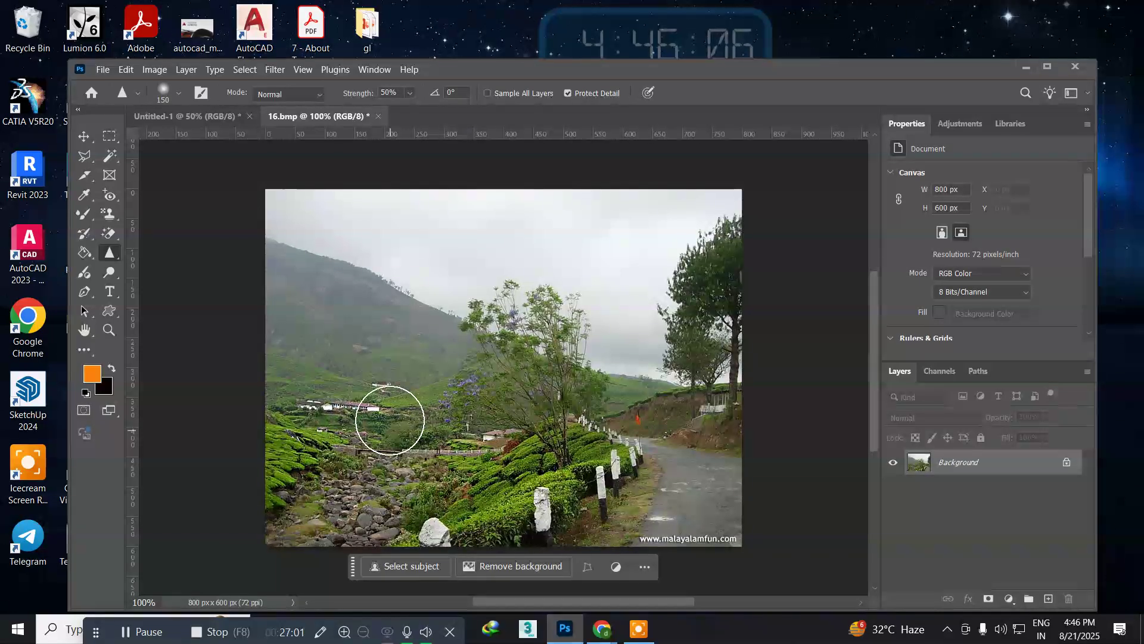
mouse_move(308, 391)
mouse_down()
mouse_move(241, 413)
mouse_move(293, 400)
mouse_move(507, 415)
mouse_move(455, 556)
mouse_up()
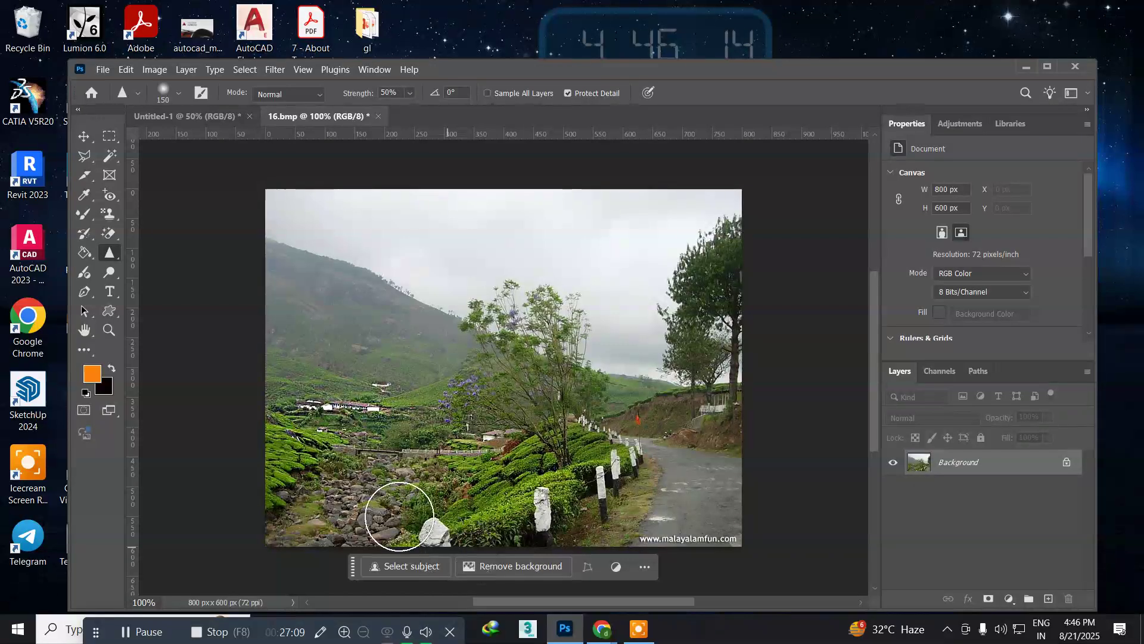
Smear the tea bushes and rocks in the photo's lower-left area using the Smudge tool with a 99 px brush at 50% strength
right_click(109, 252)
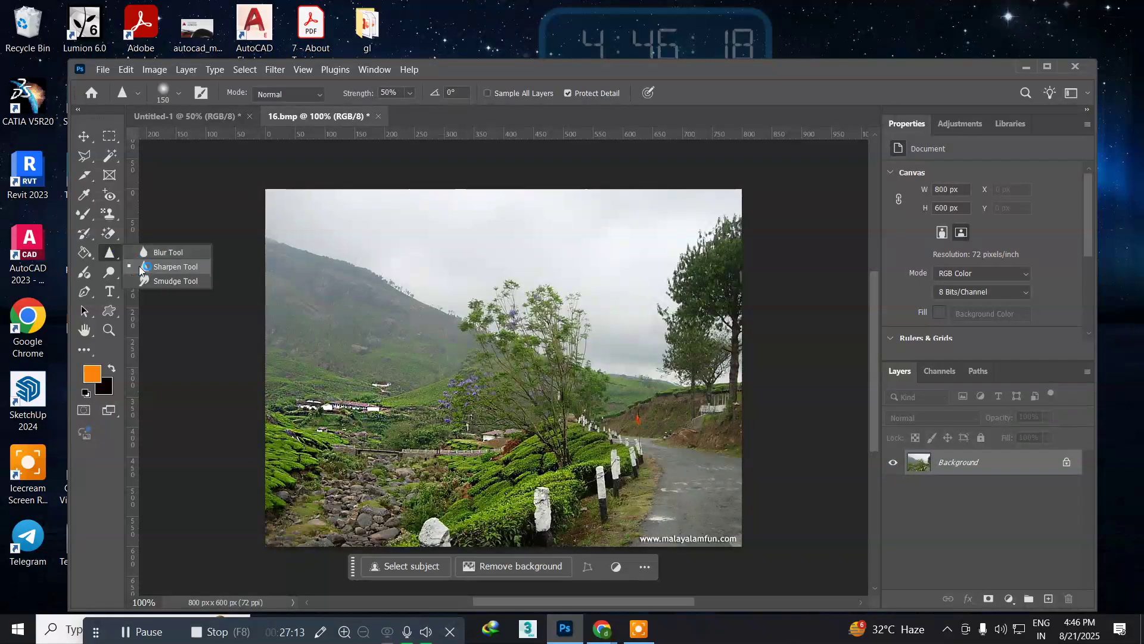
click(160, 281)
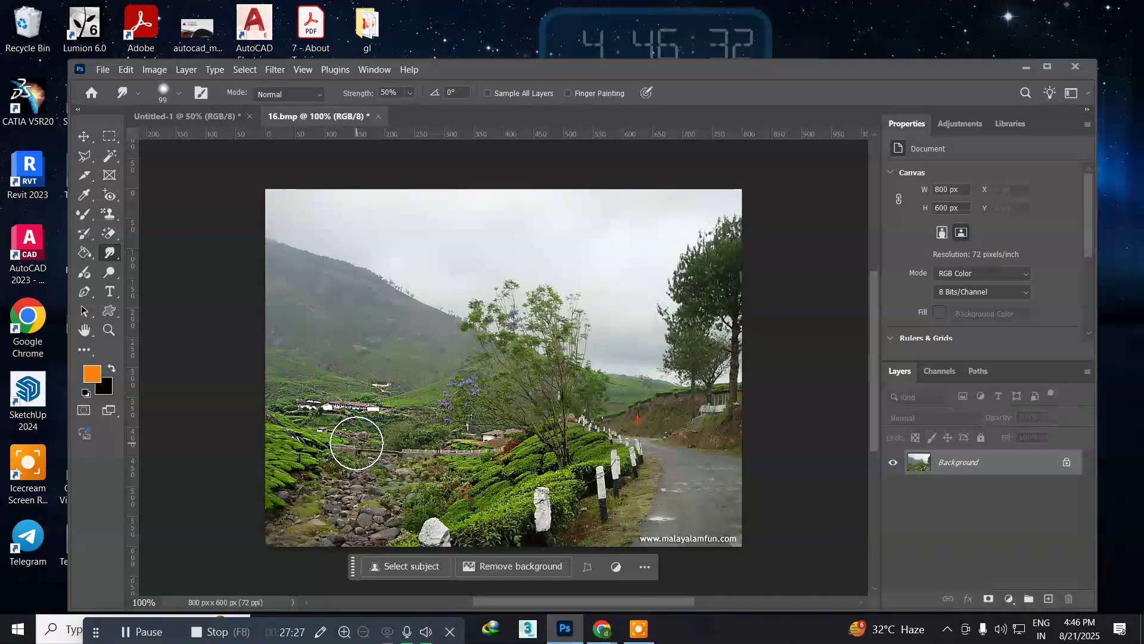
drag(356, 443, 443, 479)
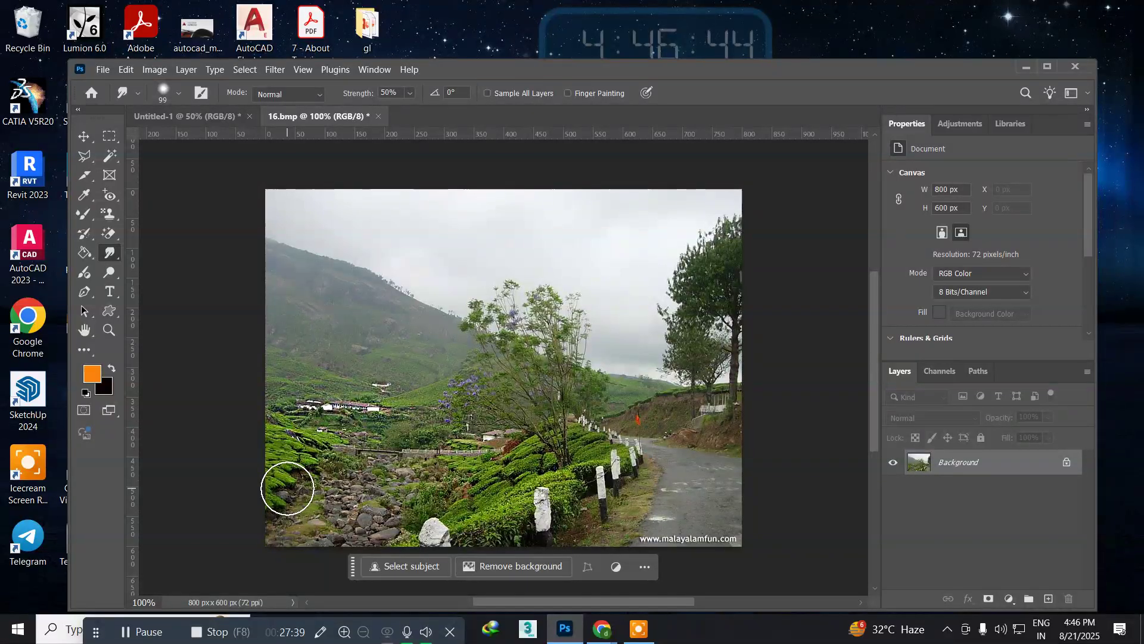
mouse_move(294, 492)
mouse_down()
mouse_move(323, 442)
mouse_move(333, 446)
mouse_up()
mouse_move(349, 496)
mouse_down()
mouse_move(360, 511)
mouse_move(379, 502)
mouse_move(312, 519)
mouse_move(438, 477)
mouse_up()
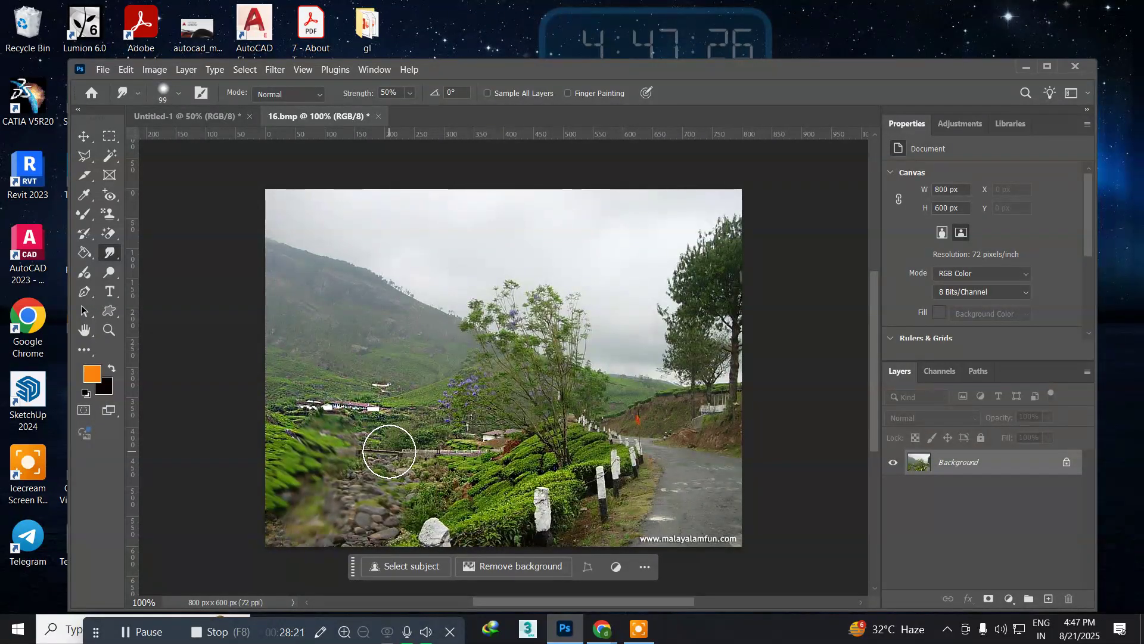
mouse_move(389, 451)
mouse_down()
mouse_move(373, 463)
mouse_move(402, 481)
mouse_move(396, 467)
mouse_move(361, 464)
mouse_up()
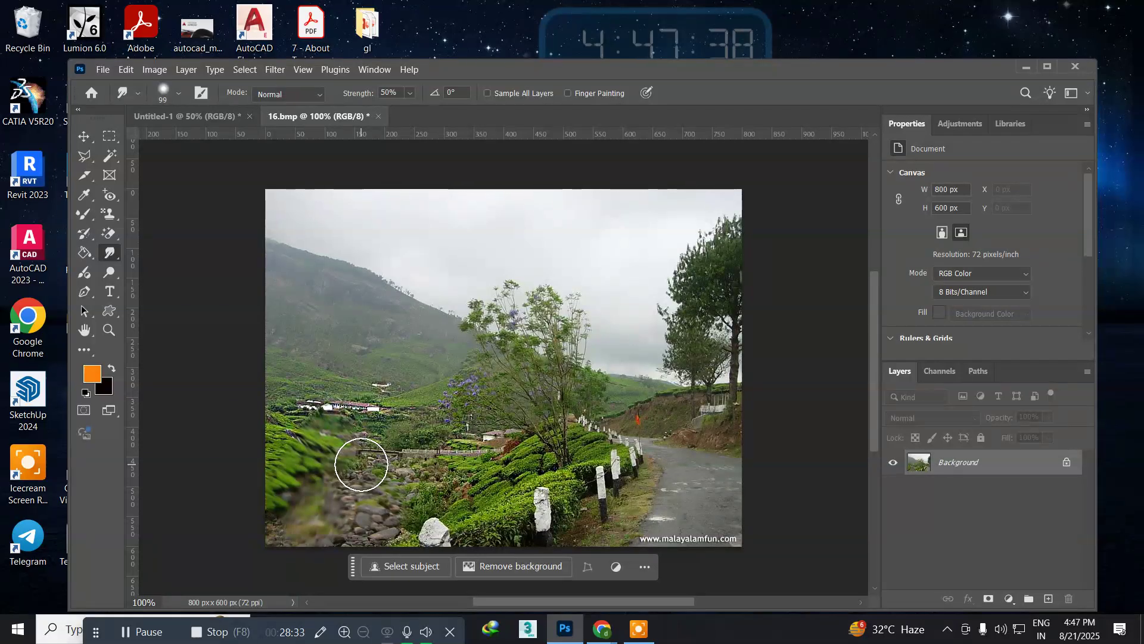
mouse_move(361, 464)
mouse_down()
mouse_move(501, 438)
mouse_move(403, 428)
mouse_move(358, 434)
mouse_up()
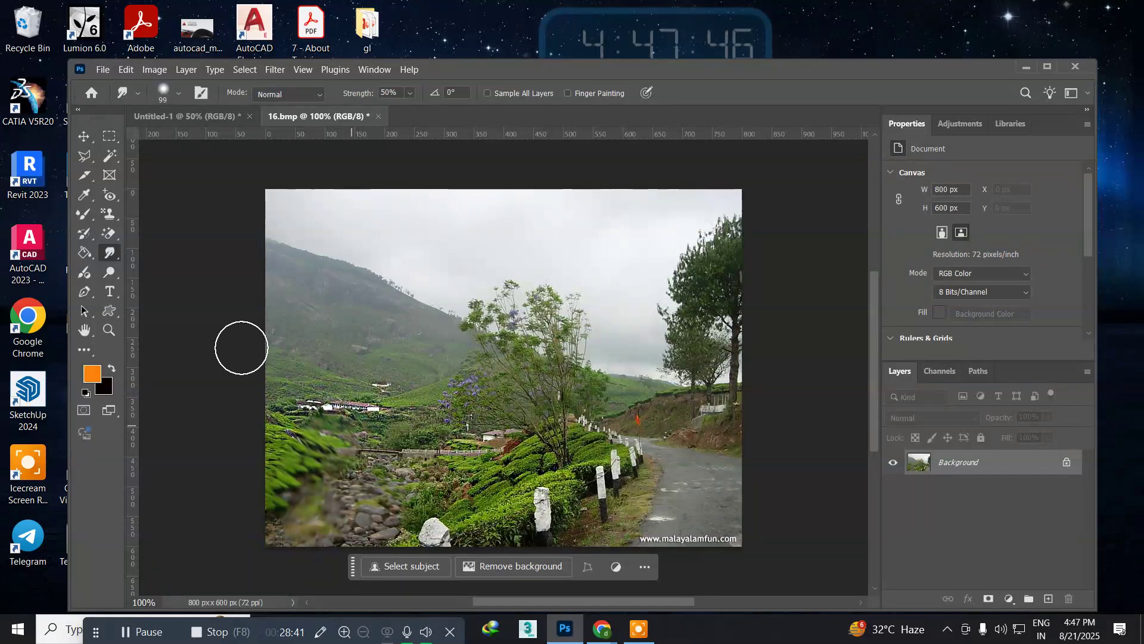
Paint a Brightness/Contrast adjustment over most of the photo with the Adjustment Brush at size 250, and switch to the Move tool
click(91, 273)
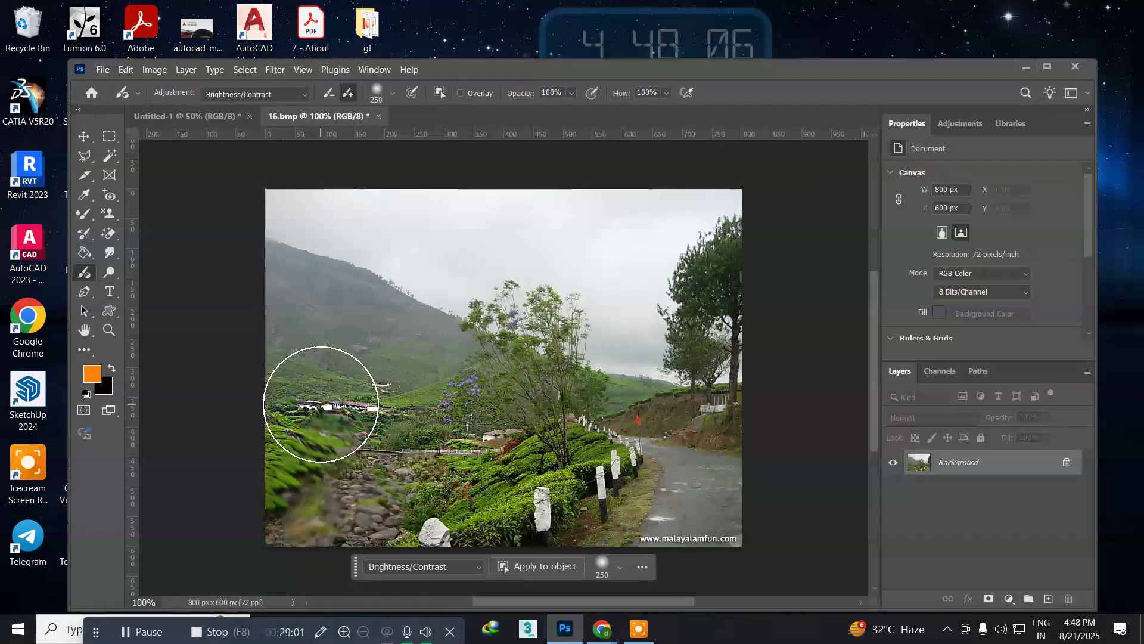
mouse_move(320, 404)
mouse_down()
mouse_move(435, 413)
mouse_move(553, 388)
mouse_move(625, 405)
mouse_move(683, 444)
mouse_move(721, 444)
mouse_move(594, 500)
mouse_move(499, 521)
mouse_move(295, 529)
mouse_move(271, 420)
mouse_move(290, 277)
mouse_move(358, 302)
mouse_move(469, 374)
mouse_move(435, 389)
mouse_move(380, 389)
mouse_move(278, 349)
mouse_move(264, 371)
mouse_up()
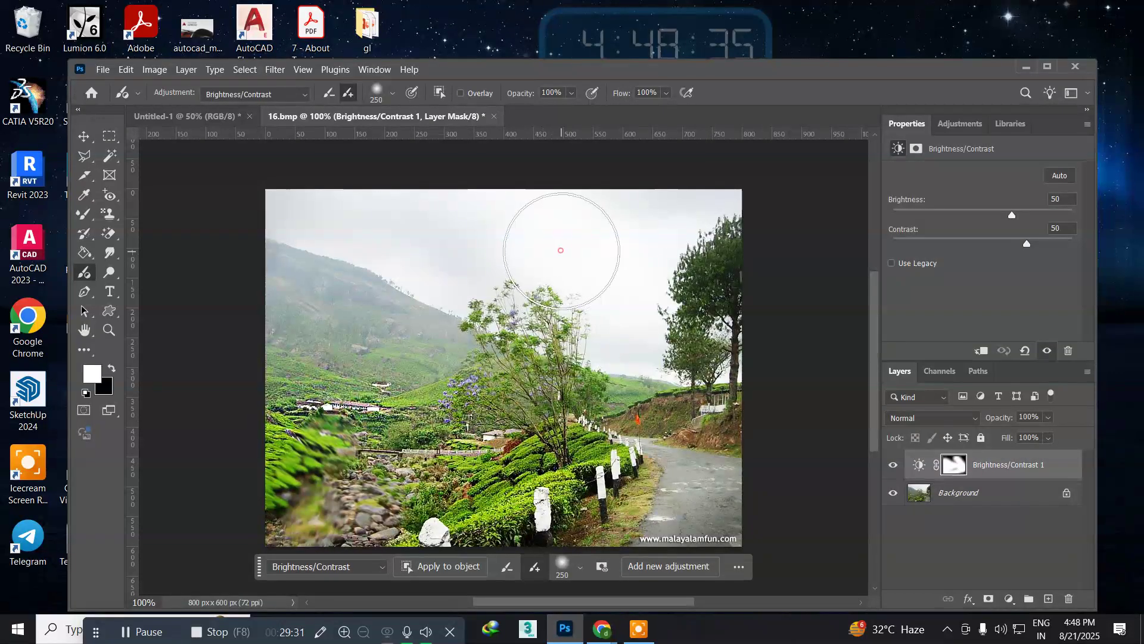
mouse_move(704, 260)
mouse_down()
mouse_move(702, 421)
mouse_move(685, 403)
mouse_move(581, 430)
mouse_move(676, 433)
mouse_move(717, 495)
mouse_move(708, 510)
mouse_move(700, 474)
mouse_move(698, 561)
mouse_move(660, 453)
mouse_move(625, 530)
mouse_move(524, 514)
mouse_move(547, 509)
mouse_move(543, 414)
mouse_move(473, 376)
mouse_move(433, 371)
mouse_move(410, 383)
mouse_move(420, 396)
mouse_move(395, 381)
mouse_up()
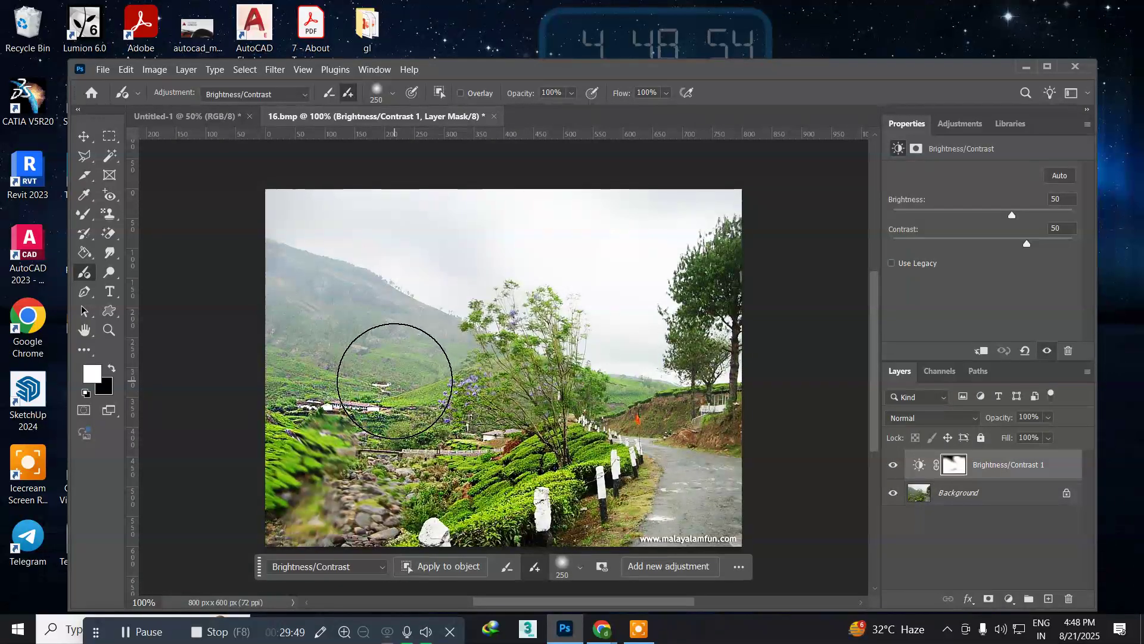
click(82, 136)
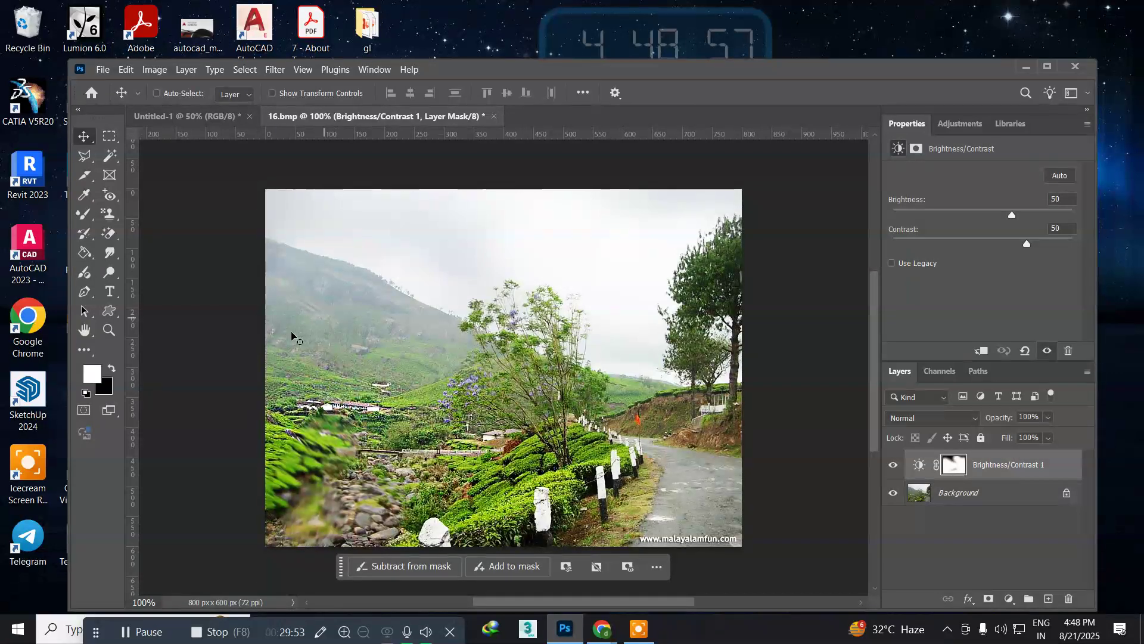